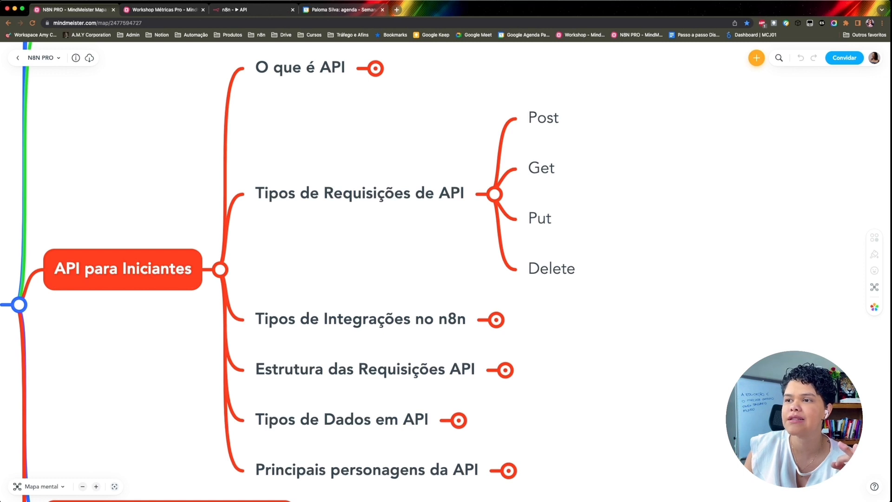
- Go through the Post, Get, Put and Delete topics under "Tipos de Requisições de API" in the mind map
left_click(544, 118)
left_click(541, 168)
left_click(540, 219)
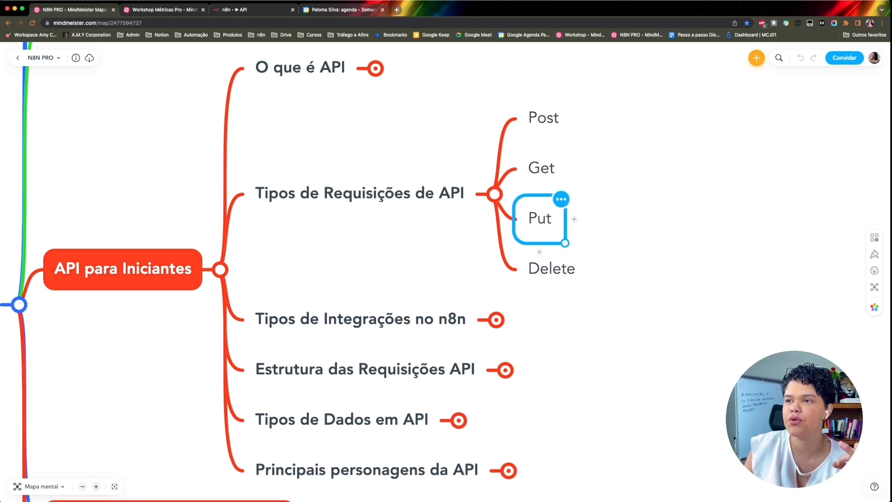
left_click(552, 270)
left_click(544, 118)
left_click(541, 168)
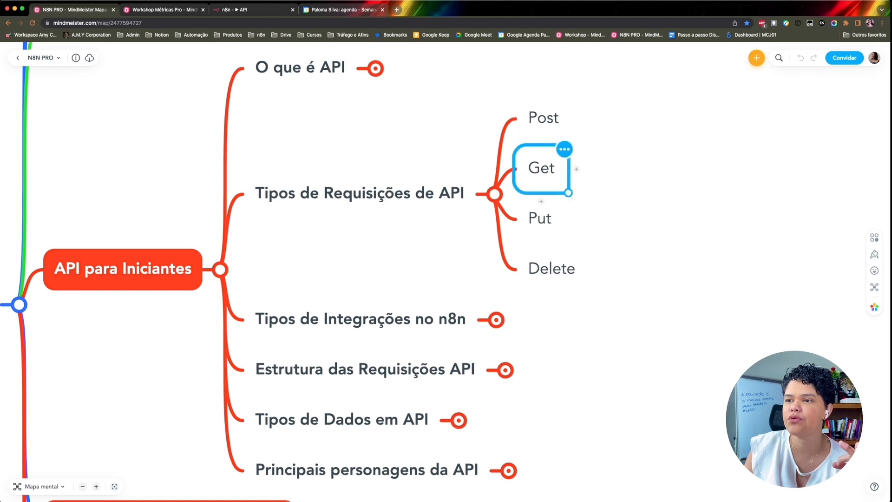
left_click(540, 218)
left_click(552, 269)
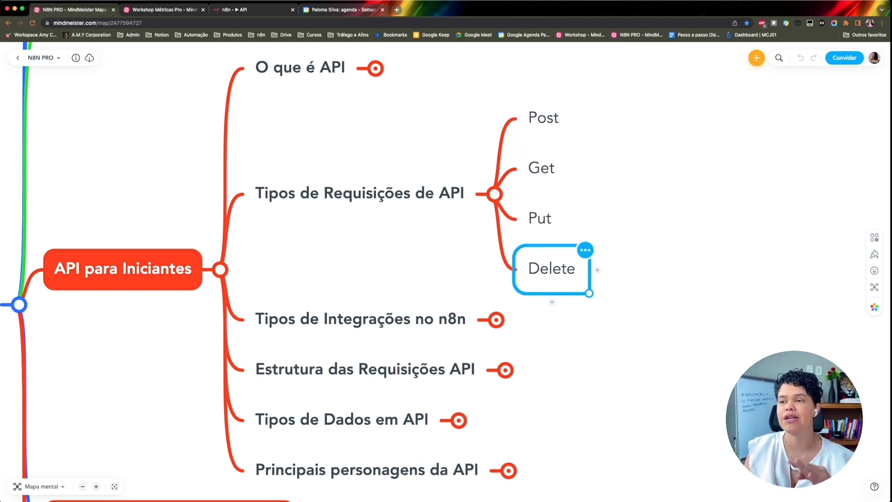
key("Escape")
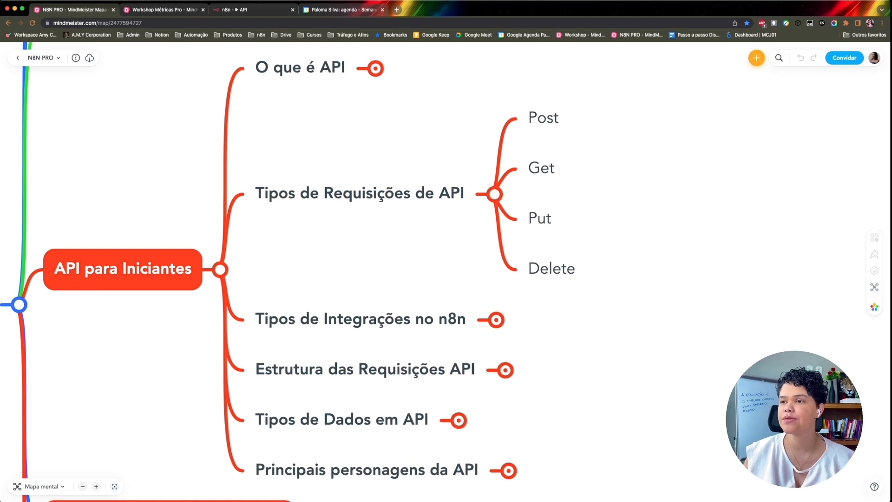
left_click(542, 169)
key("Escape")
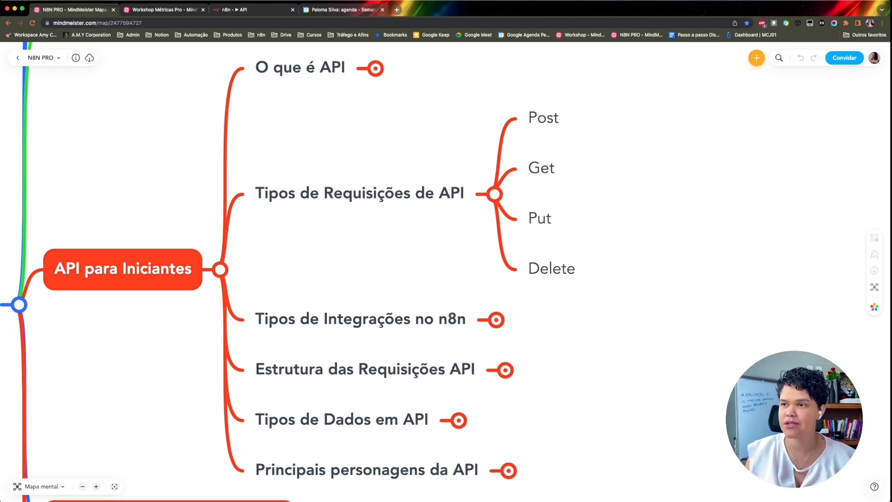
- Expand the "Tipos de Integrações no n8n" branch of the mind map
scroll(447, 272, "up", 2)
scroll(446, 272, "down", 1)
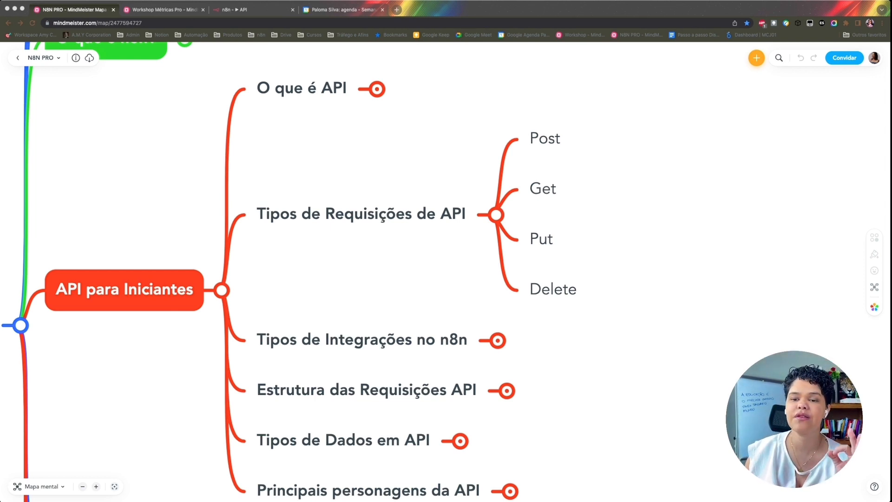
key("super+Tab")
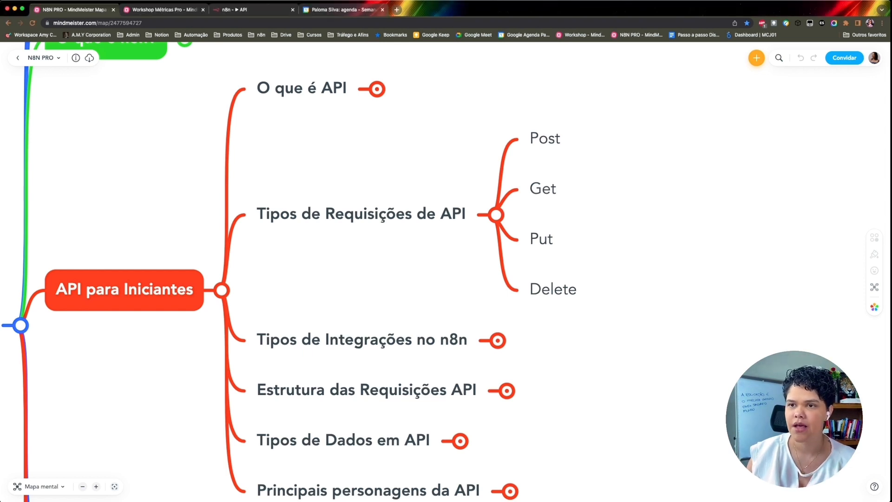
scroll(288, 269, "down", 2)
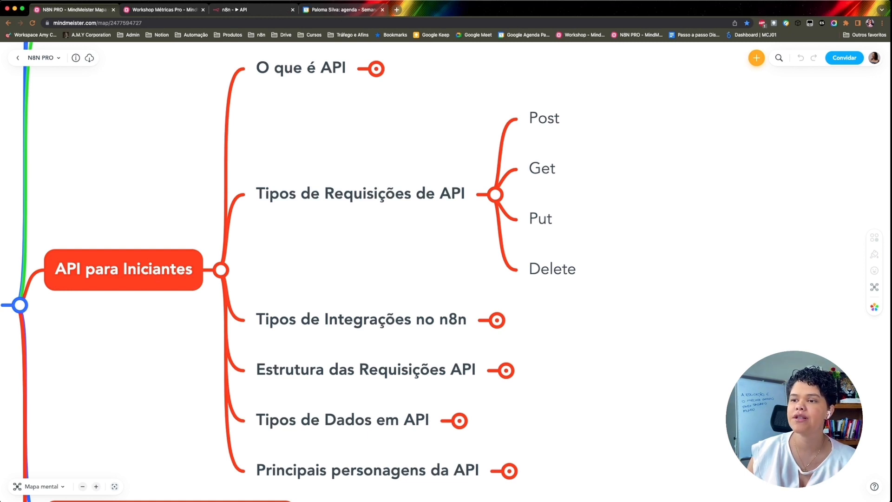
left_click(497, 320)
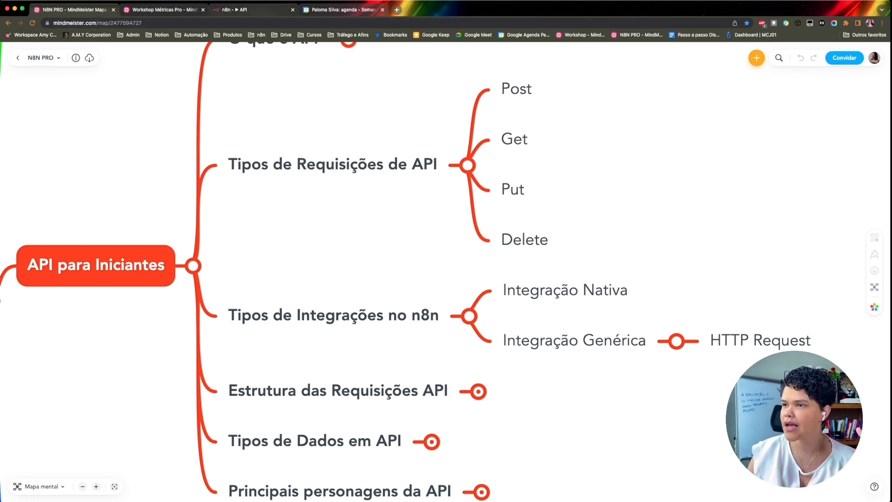
- Switch to the n8n API workflow and examine the native requests group, the generic requests groups and the first Google Calendar node
left_click(251, 9)
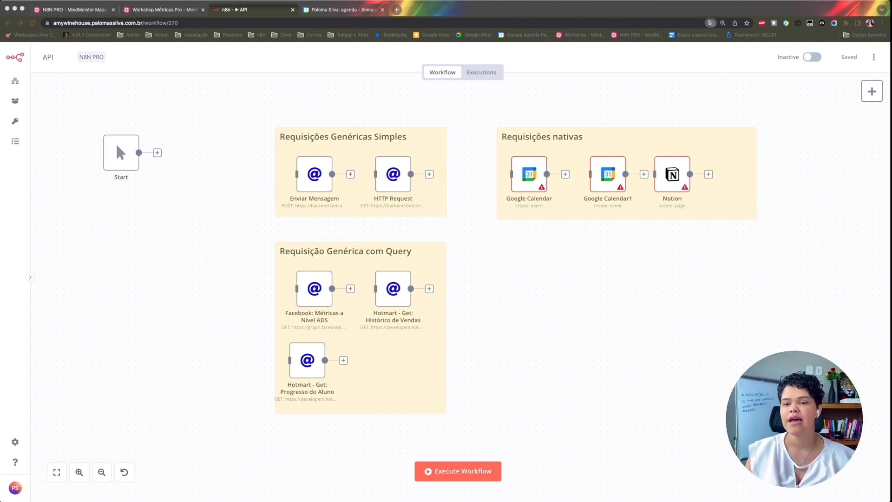
key("super+Tab")
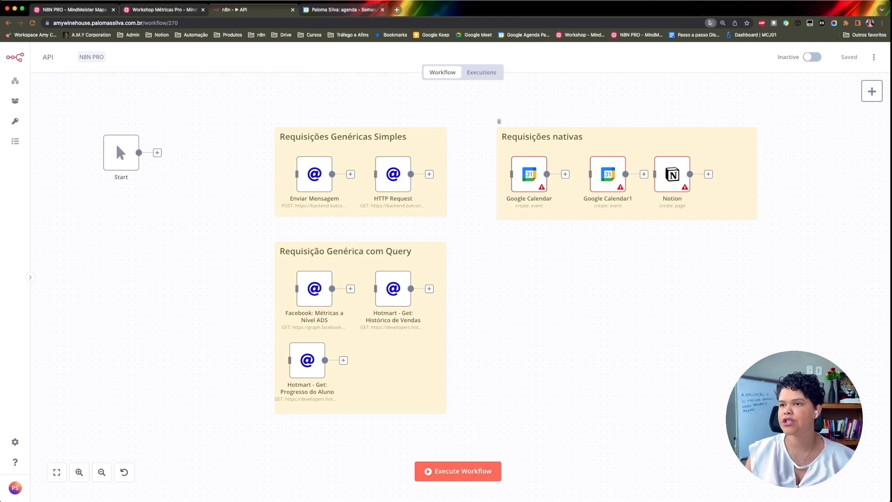
mouse_move(479, 117)
left_mouse_down()
mouse_move(738, 238)
mouse_move(834, 240)
left_mouse_up()
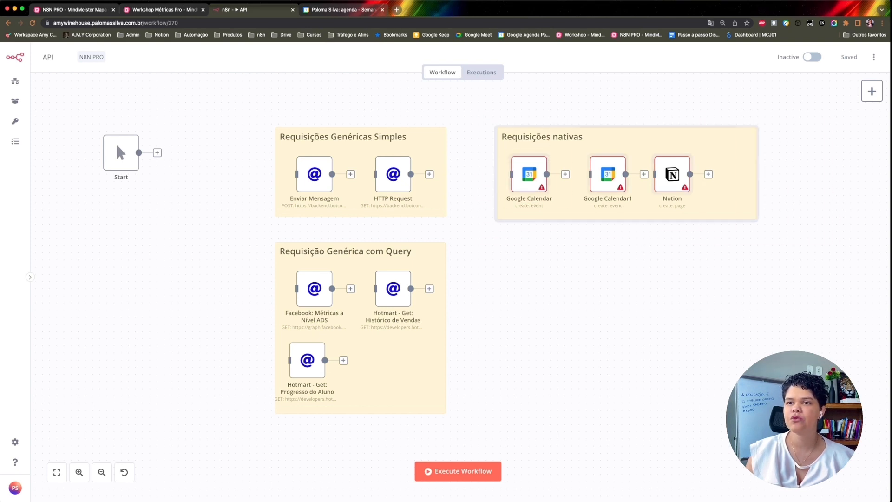
left_click_drag(254, 115, 458, 404)
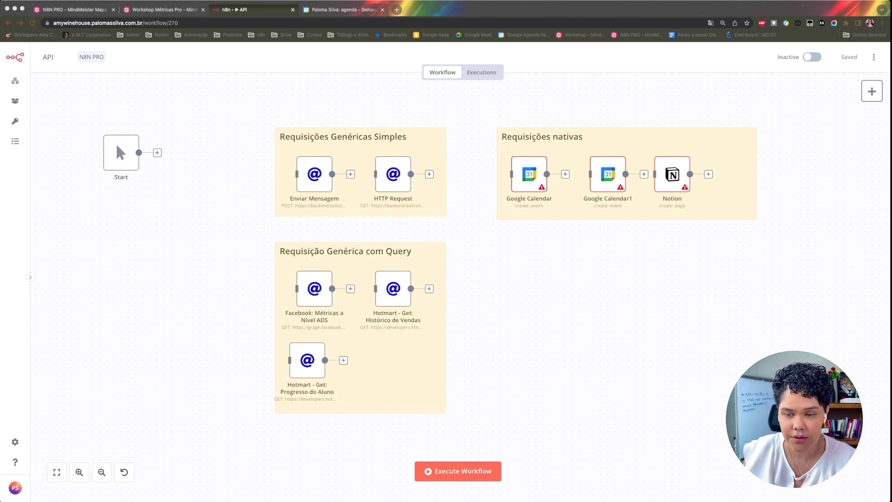
key("super+Tab")
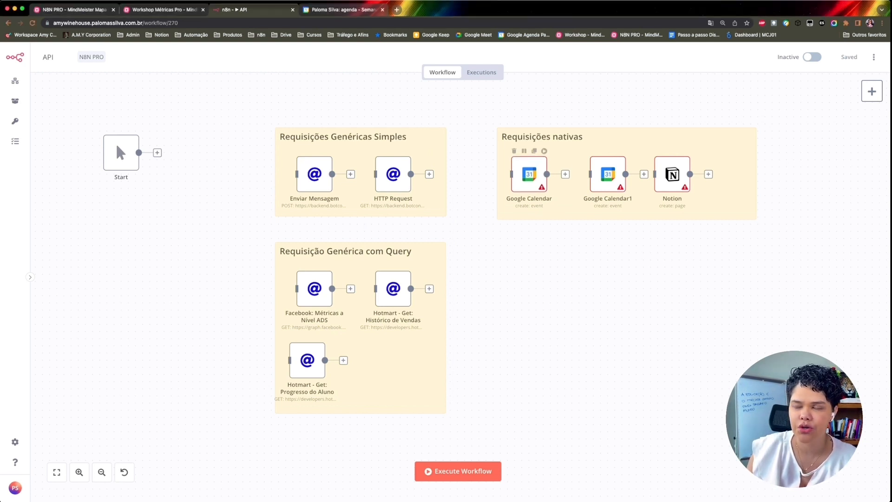
double_click(529, 173)
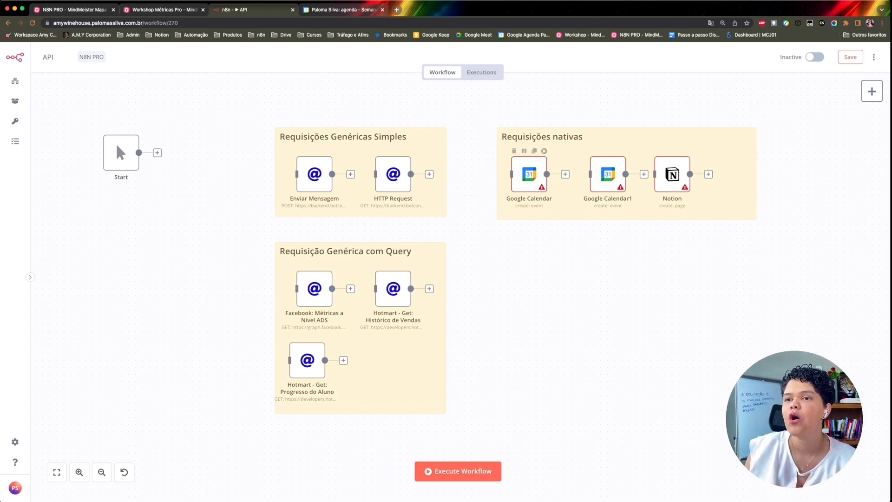
- Shift both generic request groups slightly away from the native requests and align the "Hotmart - Get: Progresso do Aluno" node under the Facebook node
left_click_drag(242, 119, 487, 426)
left_click_drag(307, 362, 279, 355)
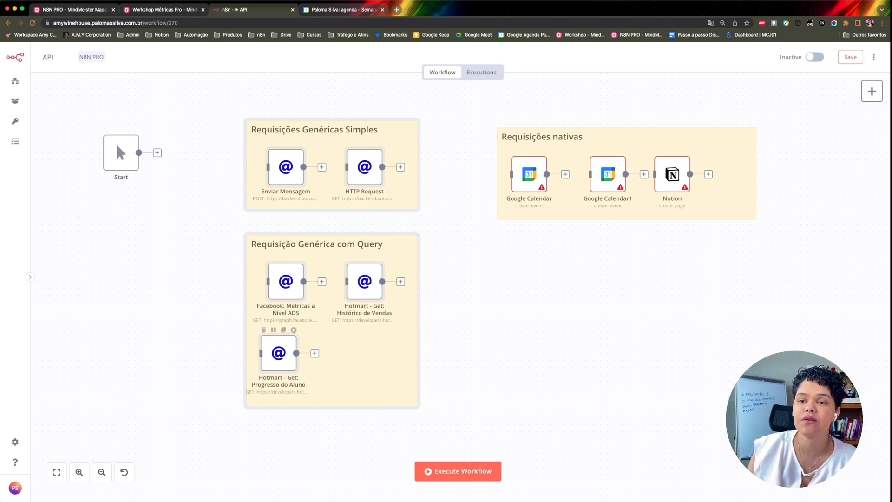
mouse_move(279, 354)
left_mouse_down()
mouse_move(250, 362)
mouse_move(286, 369)
left_mouse_up()
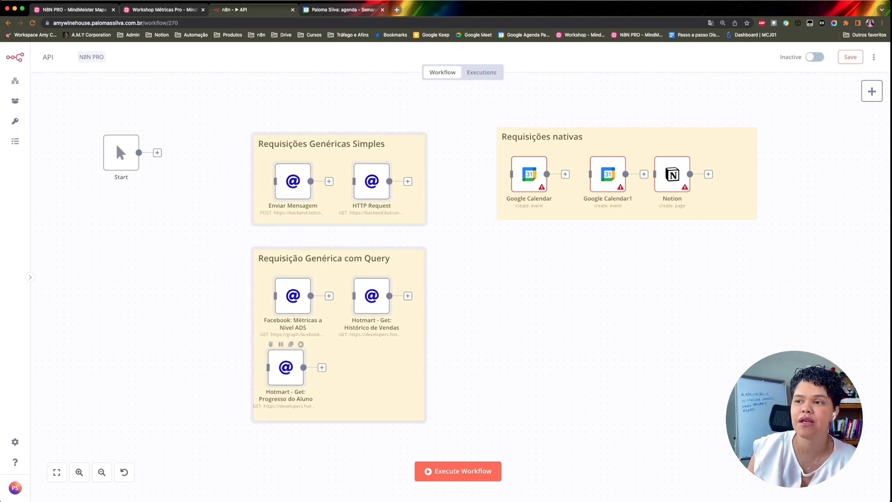
left_click(529, 174)
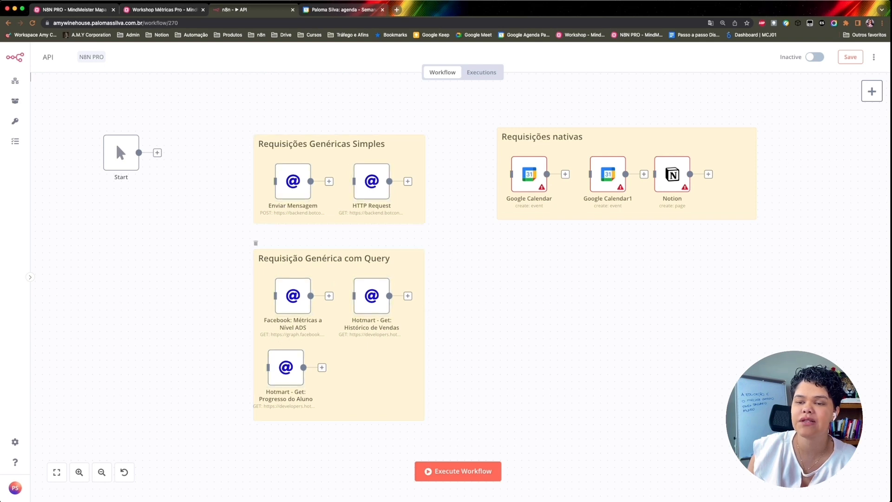
left_click_drag(286, 367, 293, 368)
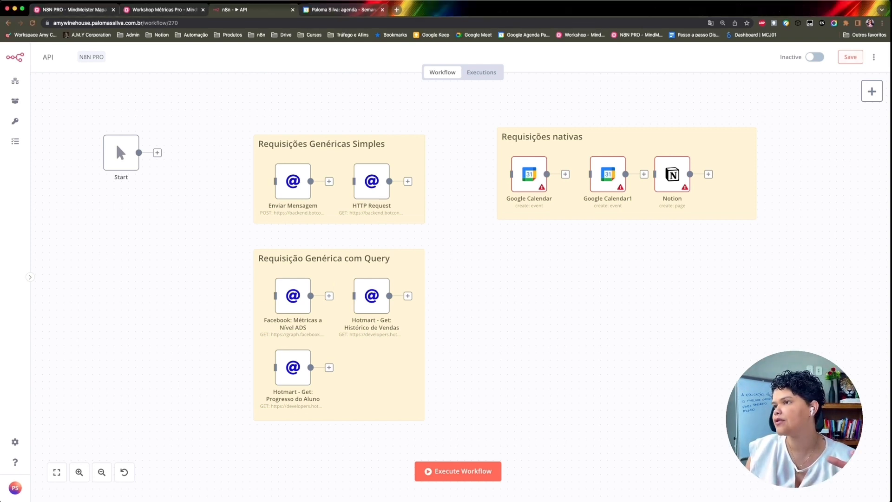
- Browse the Communication category of the regular nodes for available native integrations, then close the node list
left_click(871, 91)
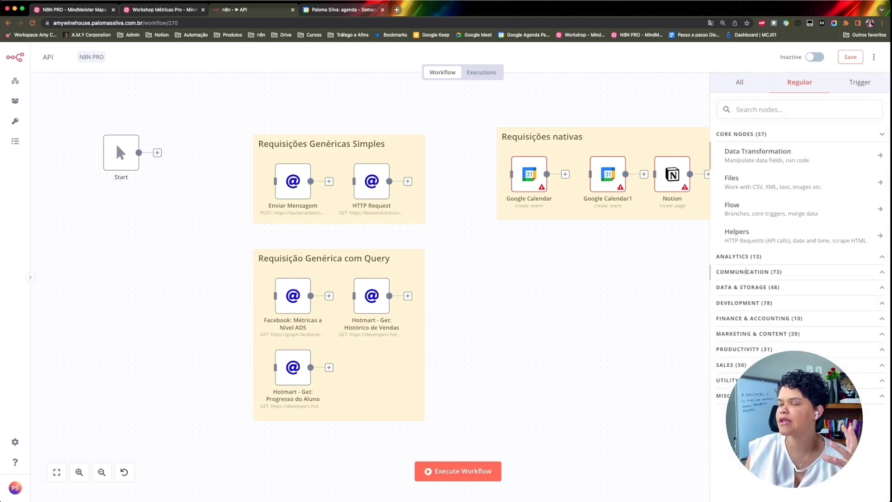
left_click(747, 272)
scroll(790, 279, "down", 10)
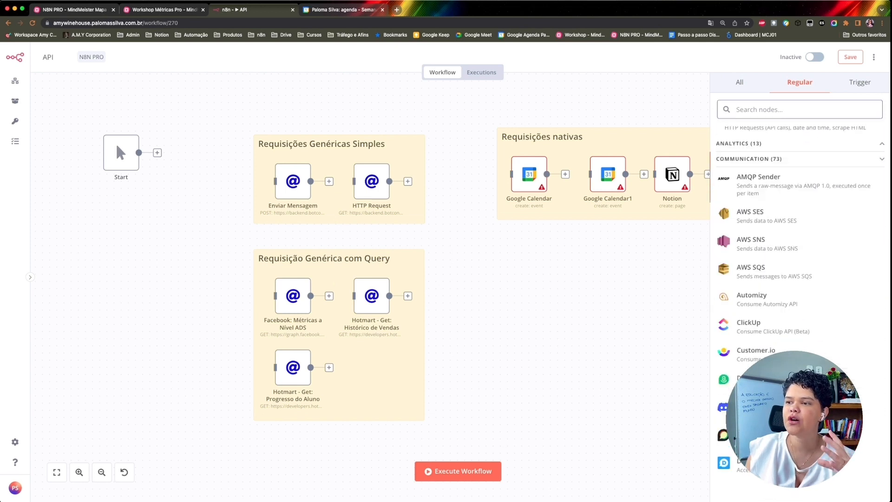
scroll(790, 279, "down", 5)
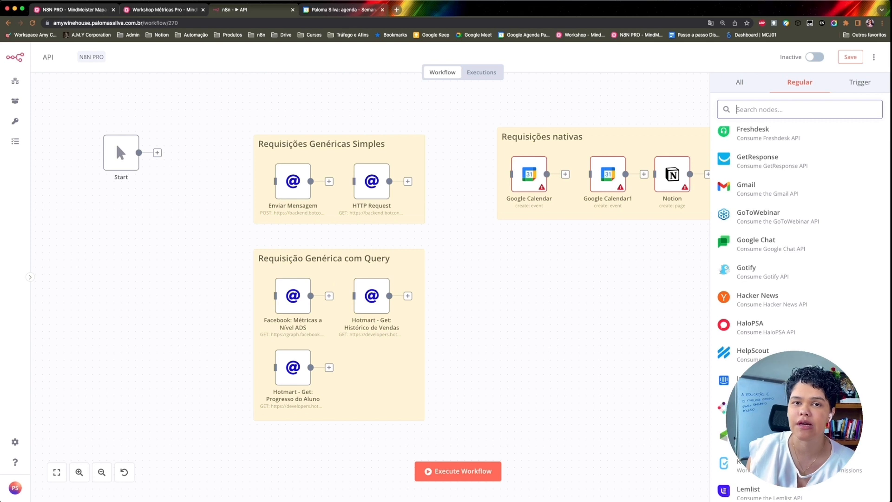
key("Escape")
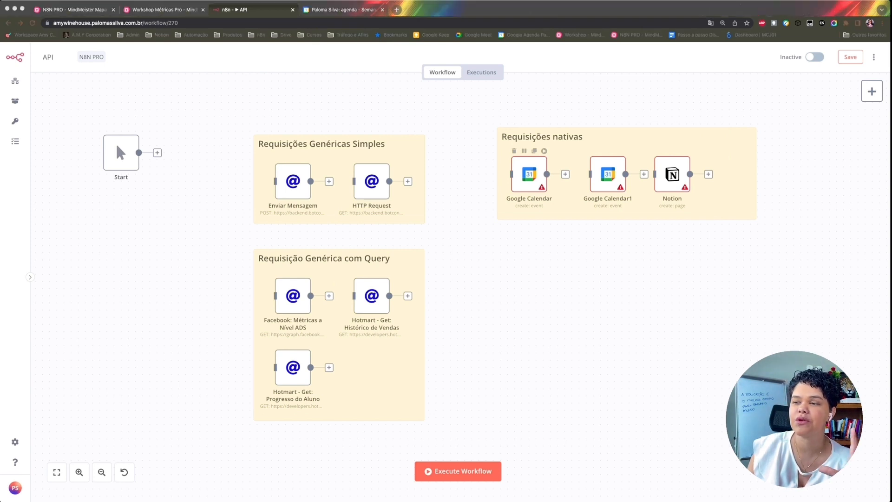
- Open the first Google Calendar node in the native requests group and check its Operation setting
double_click(530, 174)
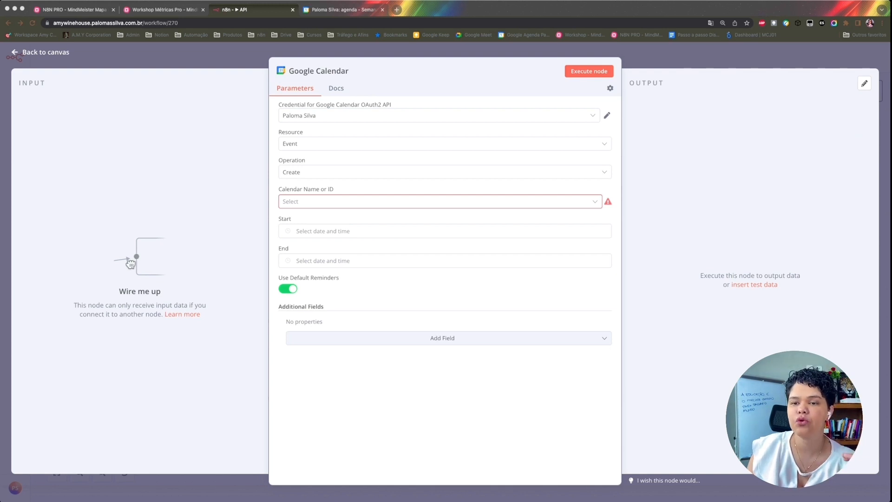
key("super+Tab")
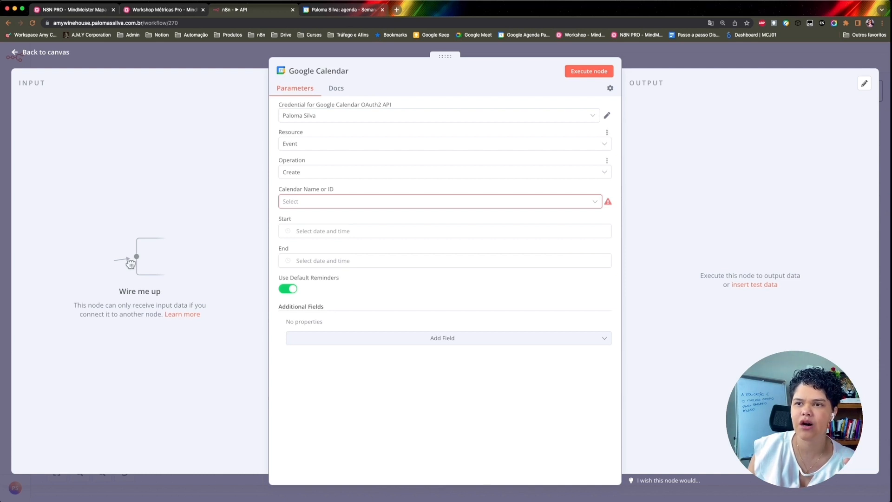
left_click(445, 172)
left_click(446, 172)
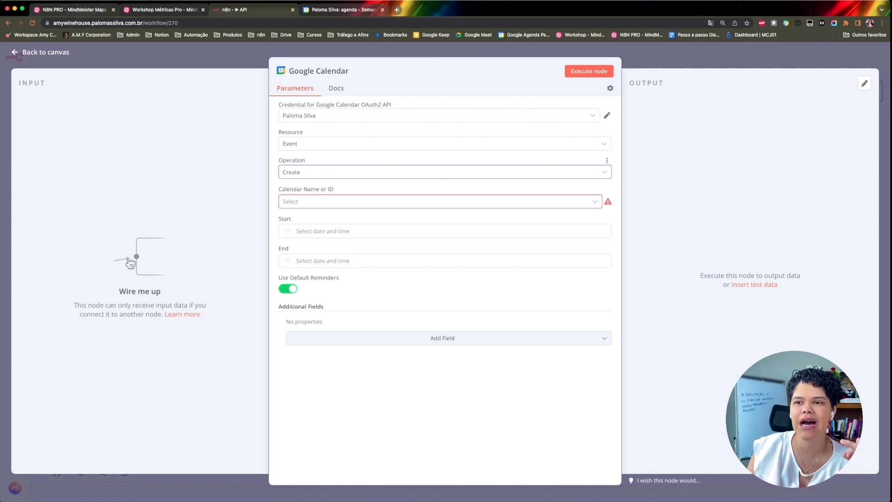
- Select the Post topic in the mind map and view the current week in Google Calendar
key("super+1")
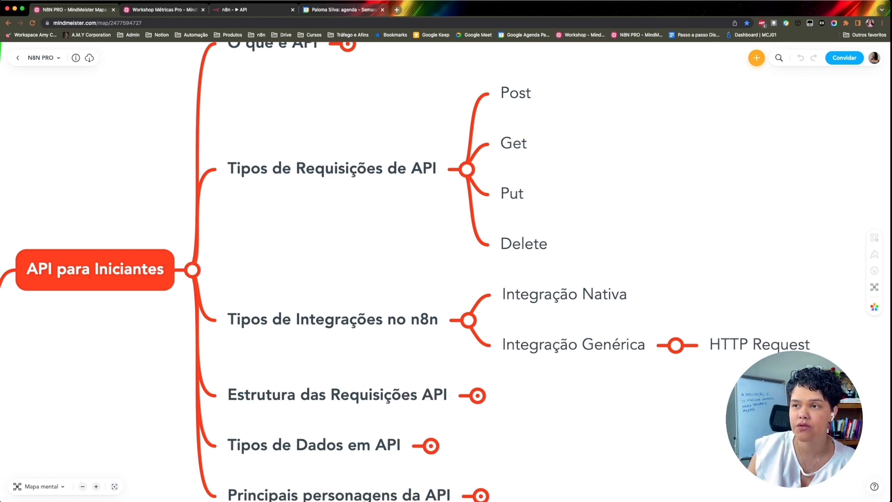
left_click(516, 93)
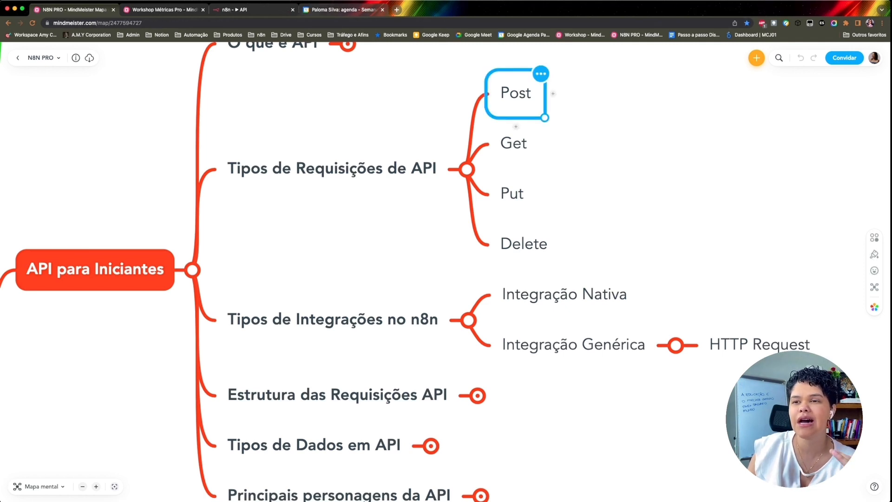
left_click(334, 10)
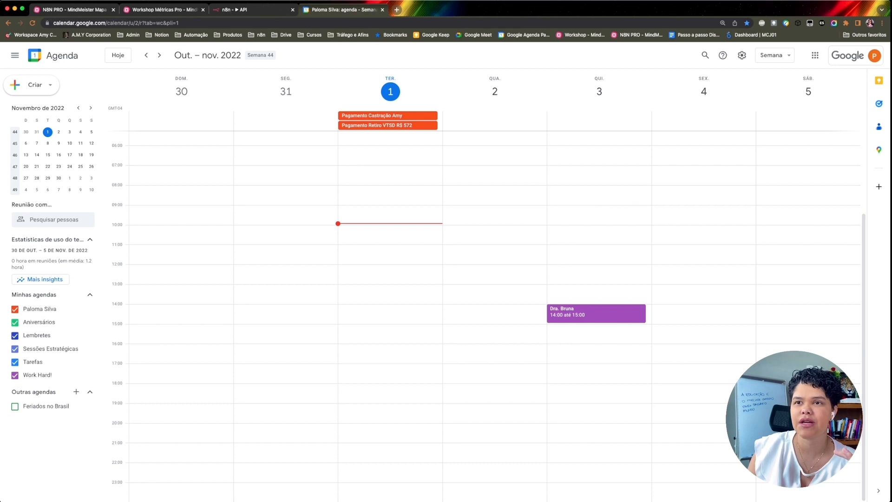
- Back in the n8n Google Calendar node, choose the Create operation and the calendar named with the owner's e-mail address
left_click(256, 10)
left_click(382, 172)
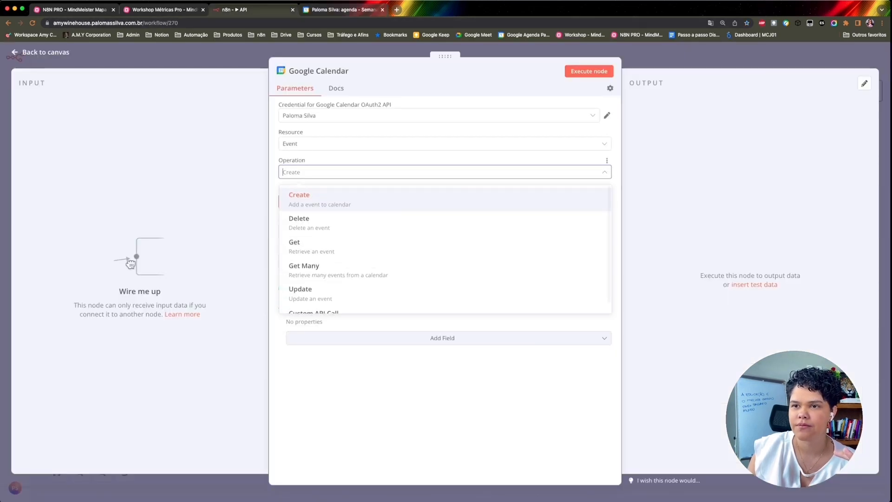
left_click(299, 199)
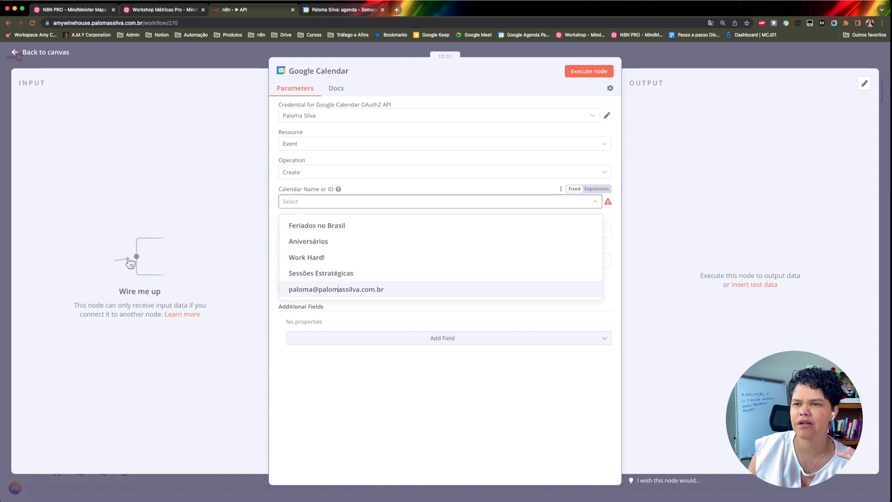
left_click(338, 289)
left_click(323, 231)
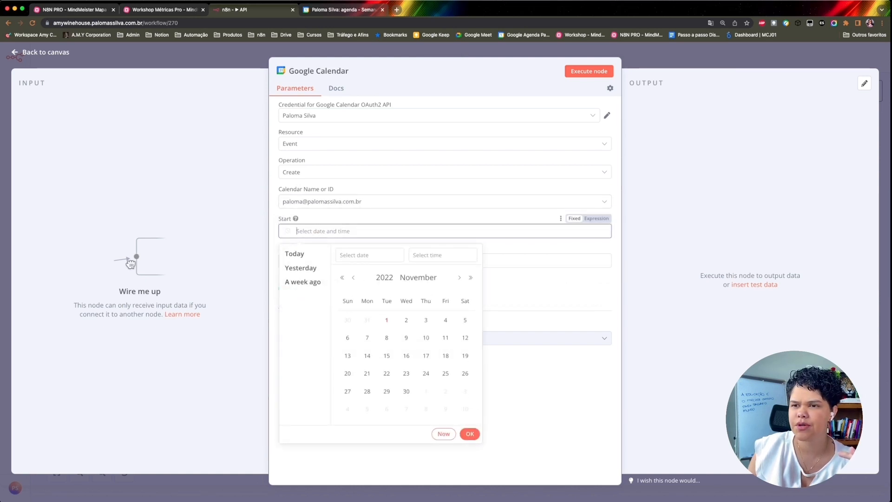
left_click(386, 320)
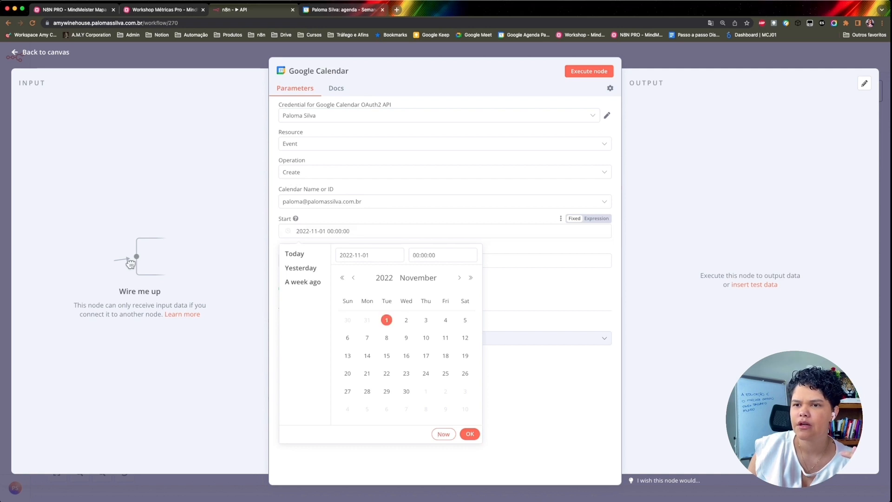
left_click(470, 434)
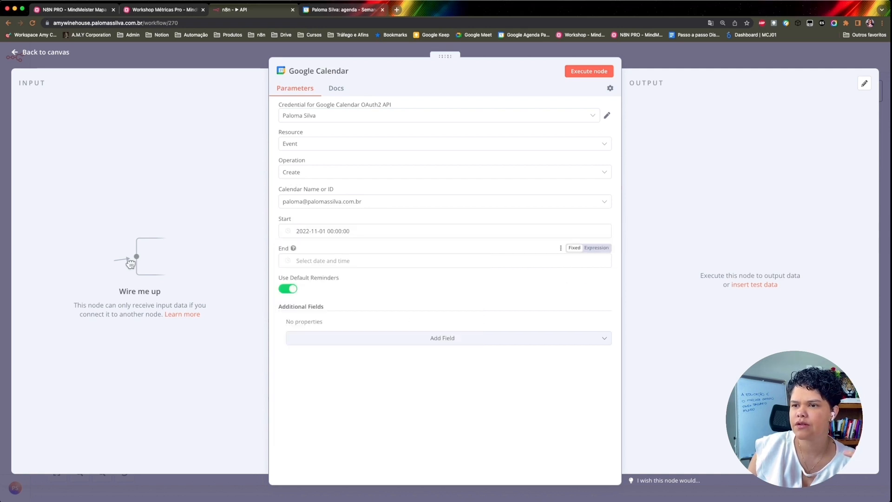
left_click(323, 261)
left_click(386, 350)
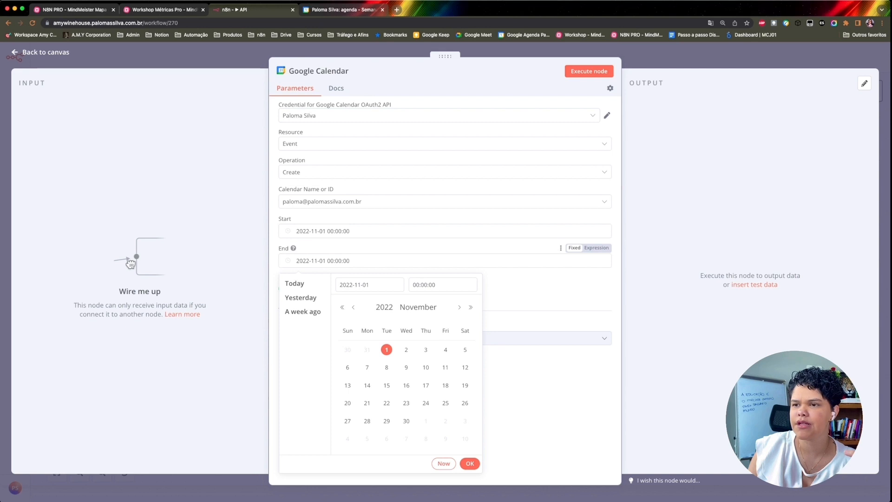
left_click(470, 463)
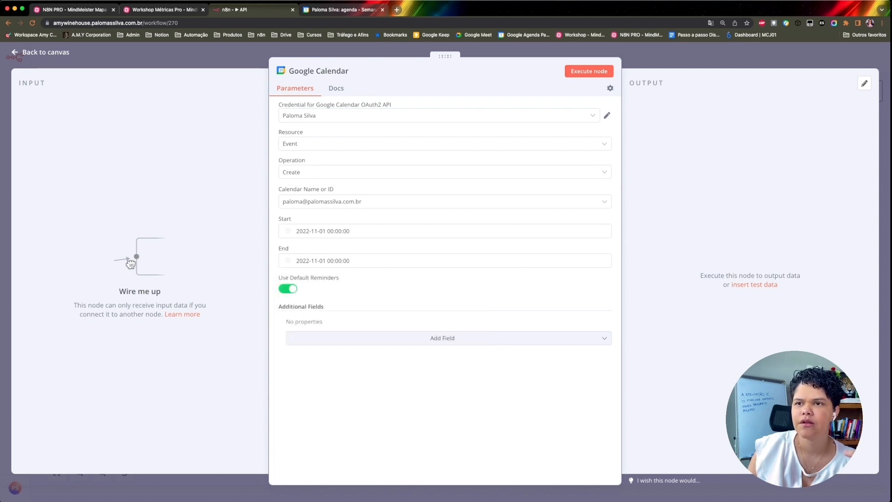
- Add a Description field with the text "Teste" to the event and execute the Google Calendar node
left_click(443, 338)
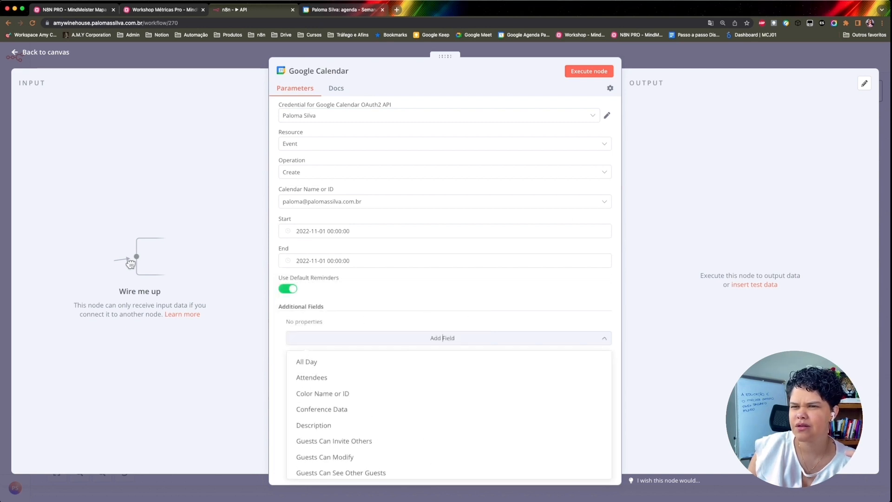
scroll(442, 386, "down", 1)
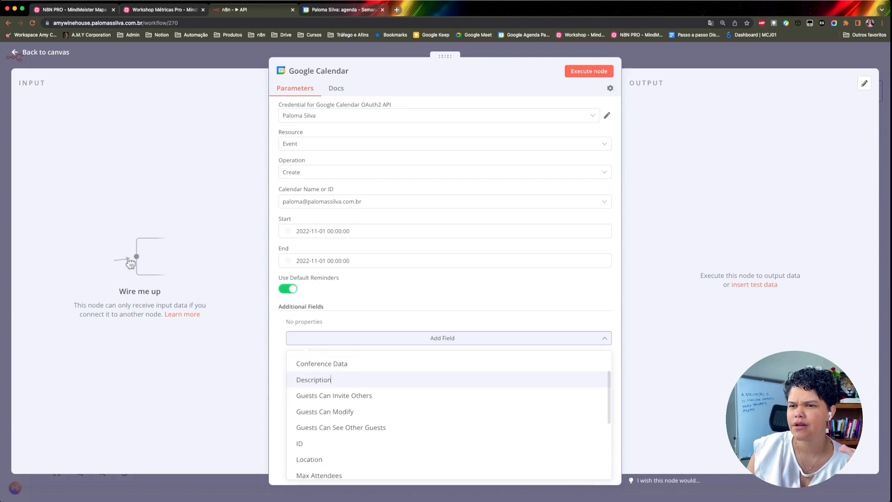
left_click(313, 381)
left_click(607, 338)
type("Teste")
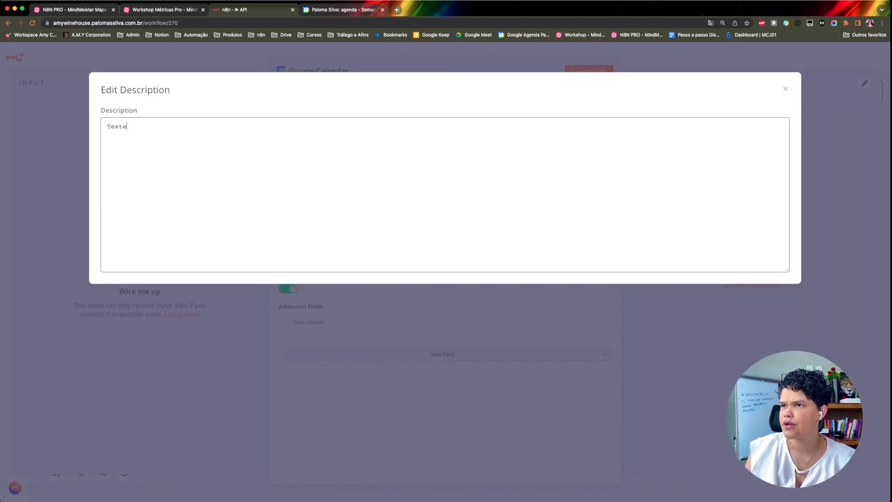
key("Escape")
left_click(589, 71)
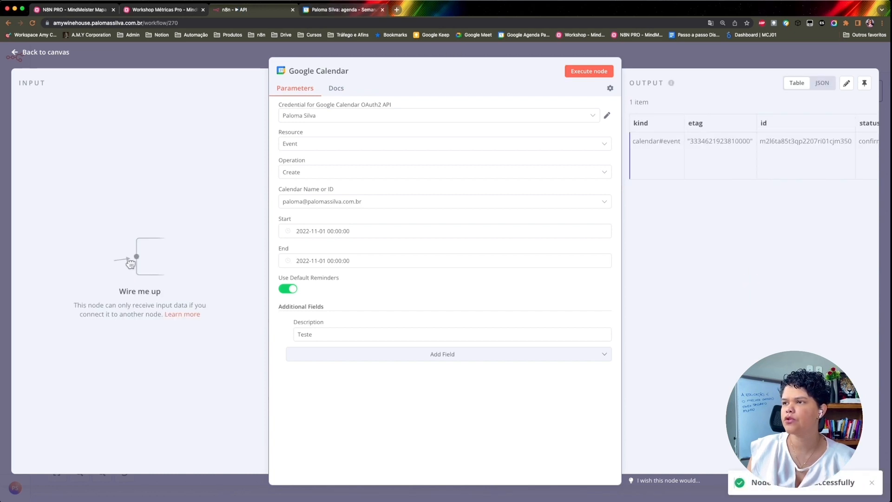
scroll(753, 149, "right", 5)
- Open the untitled 1 November event in Google Calendar to check its details, and compare it with the request types in the mind map
key("ctrl+Tab")
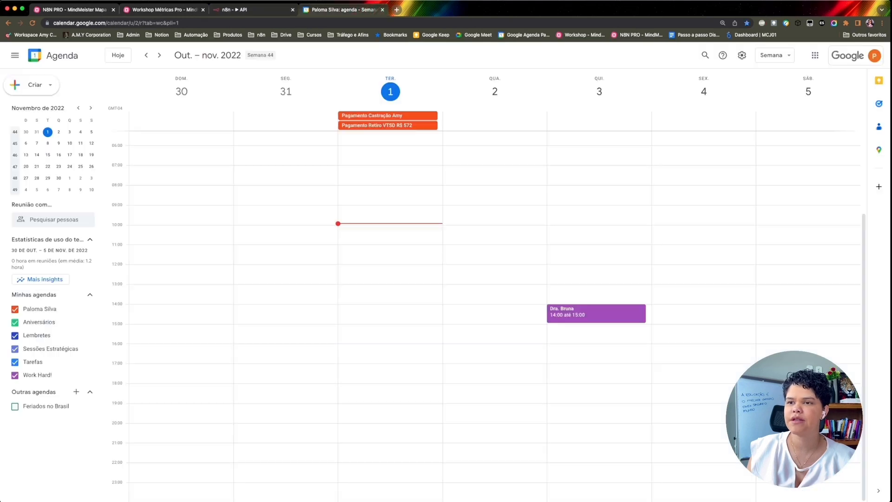
scroll(489, 316, "up", 5)
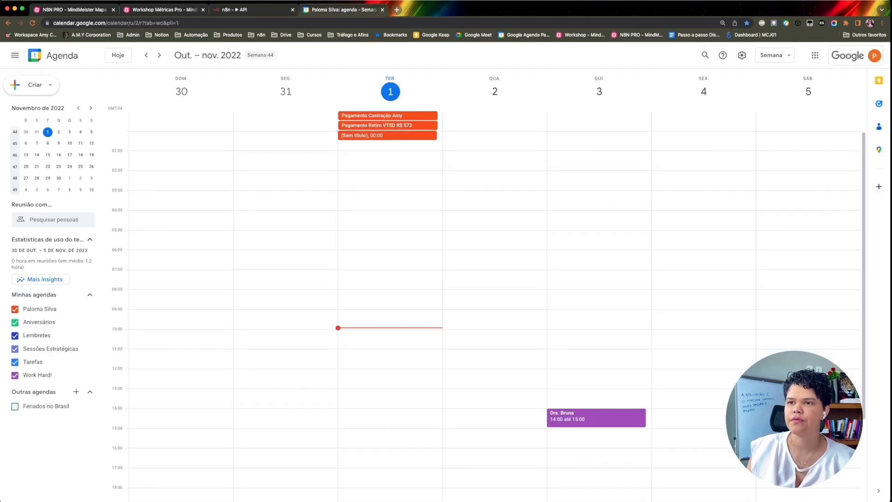
left_click(387, 136)
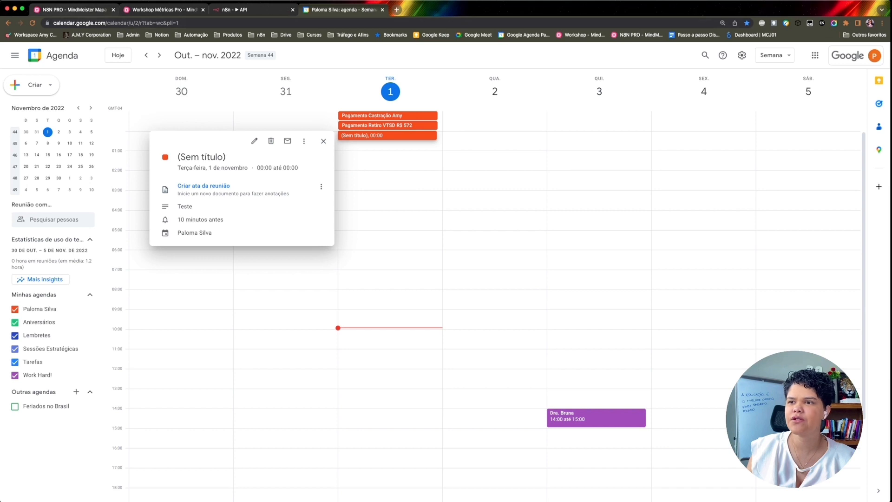
left_click(68, 10)
key("Escape")
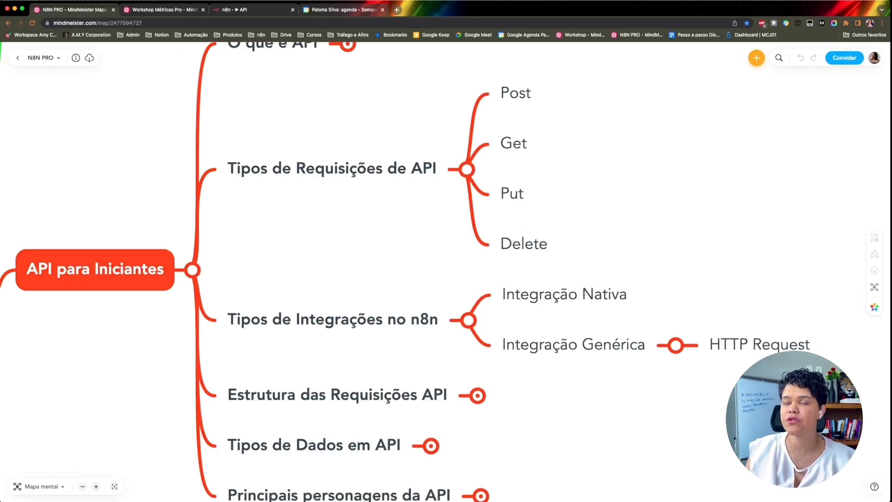
left_click(343, 9)
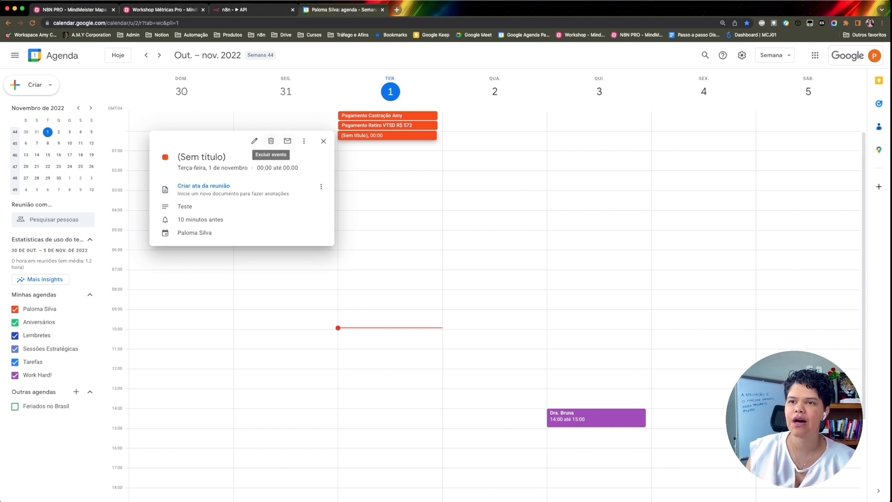
- Return to n8n and revisit the API request types in the mind map before going back to the Google Calendar node
key("ctrl+shift+Tab")
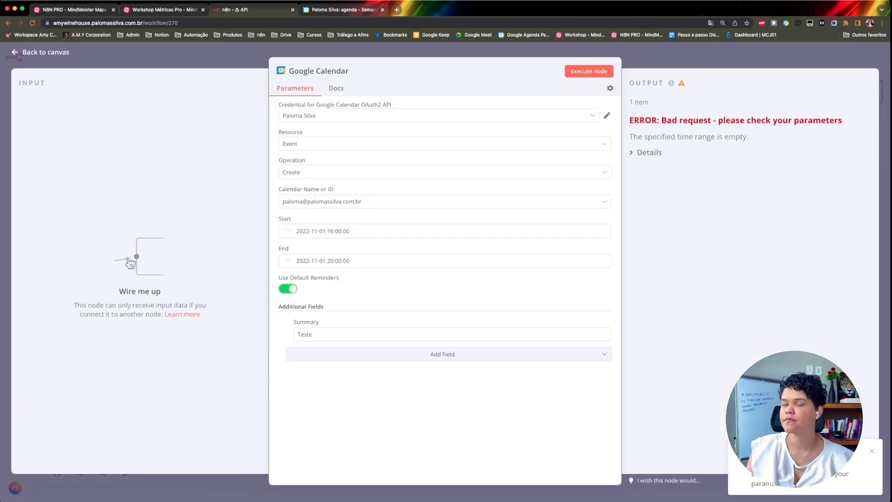
key("super+Tab")
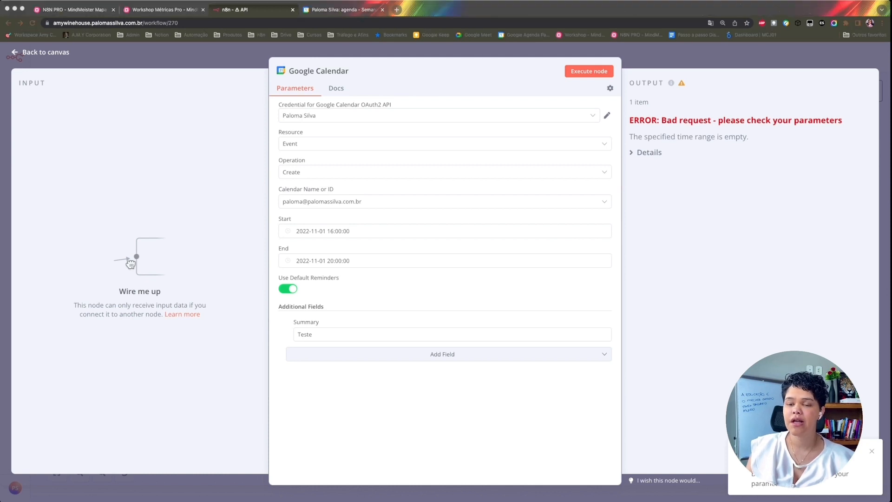
key("super+Tab")
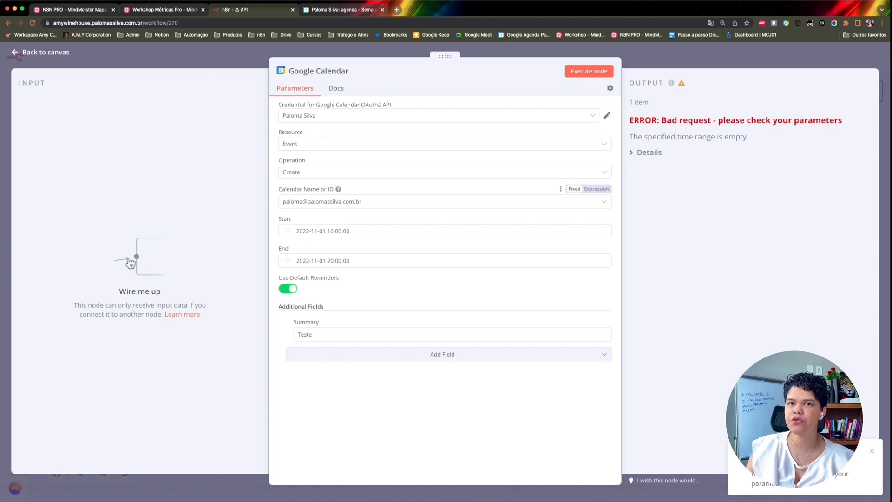
key("ctrl+shift+Tab")
key("ctrl+shift+Tab")
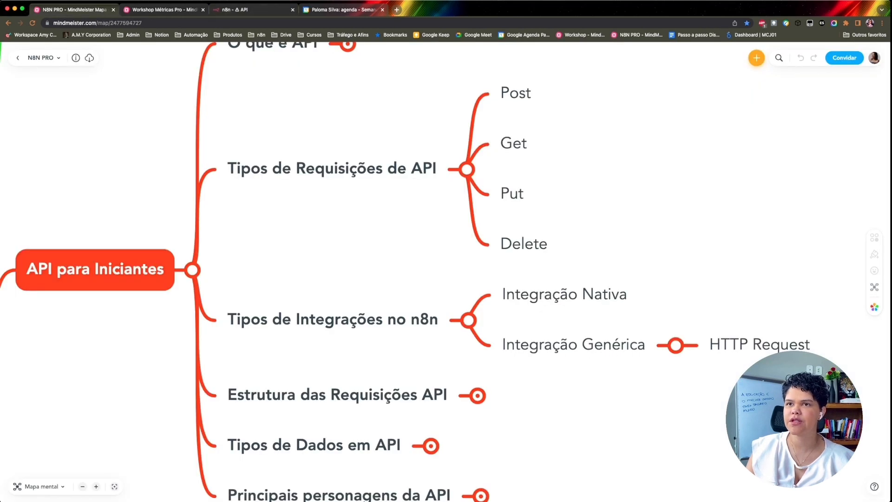
key("ctrl+Tab")
key("ctrl+Tab")
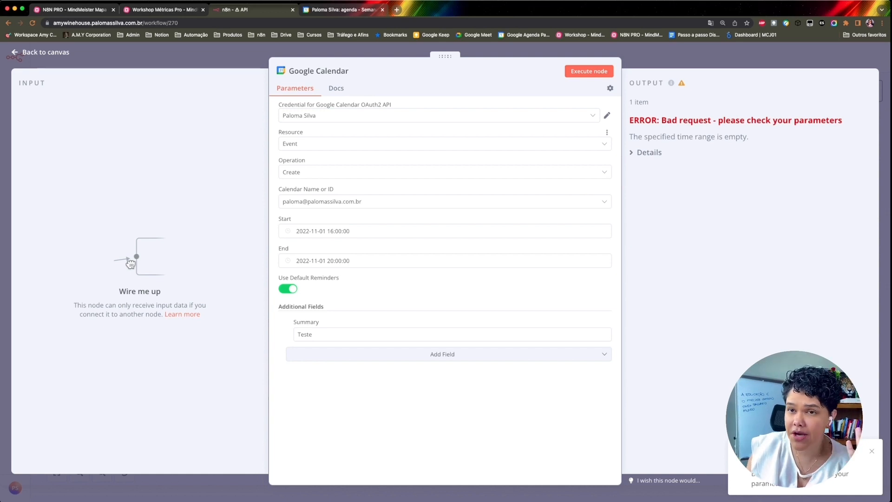
- Review the node's Resource and Operation options, reselect the calendar named with the owner's e-mail address, and execute the node
left_click(445, 143)
left_click(445, 144)
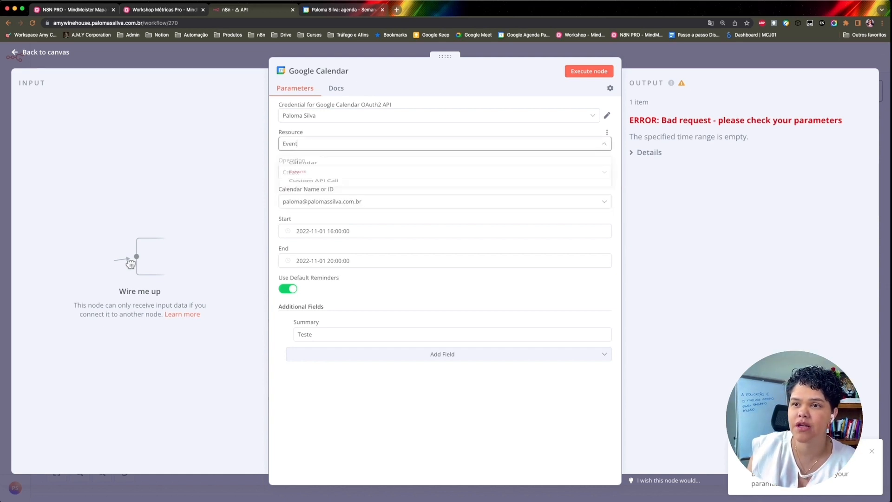
left_click(445, 172)
left_click(445, 172)
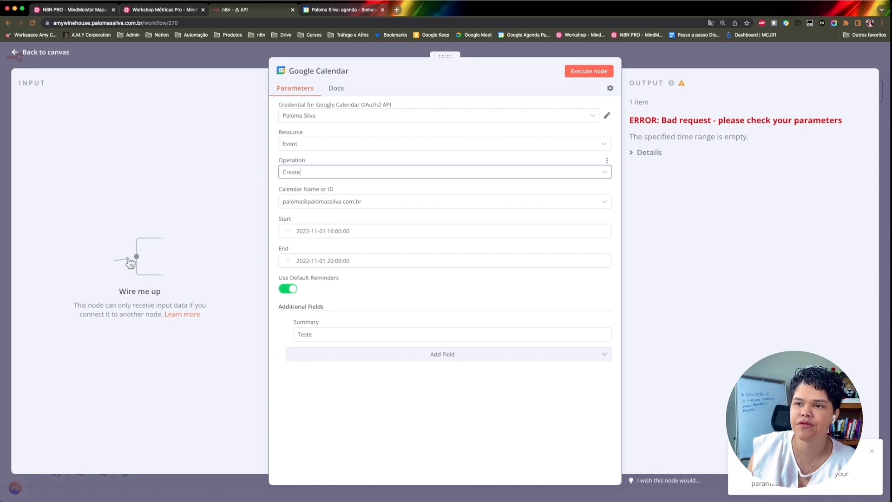
left_click(445, 201)
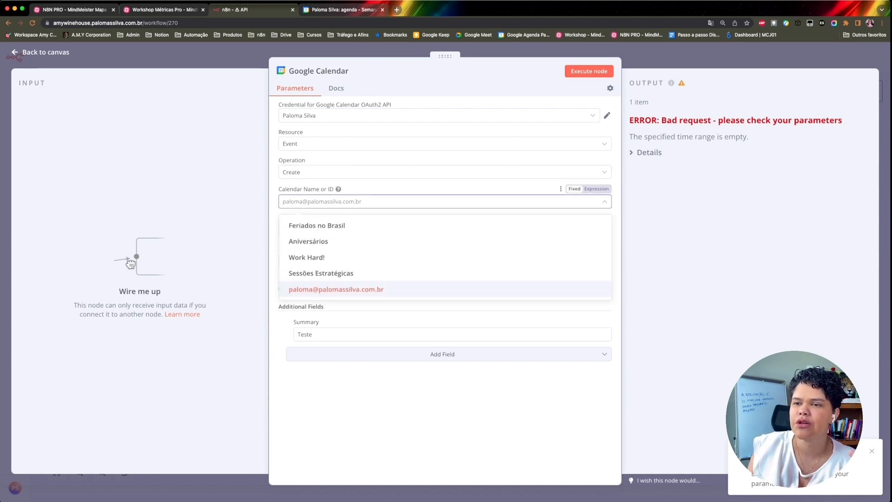
left_click(352, 289)
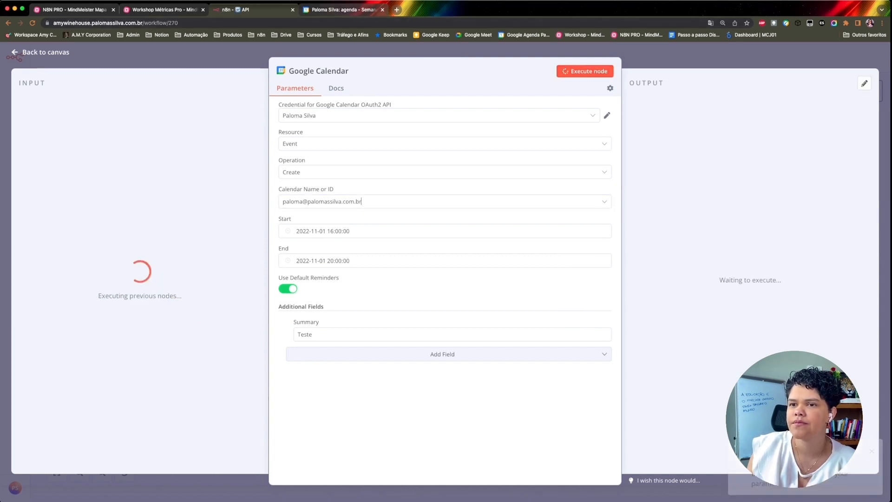
- Check the "Teste" event on 1 November in Google Calendar, then close the Google Calendar node in n8n
left_click(339, 12)
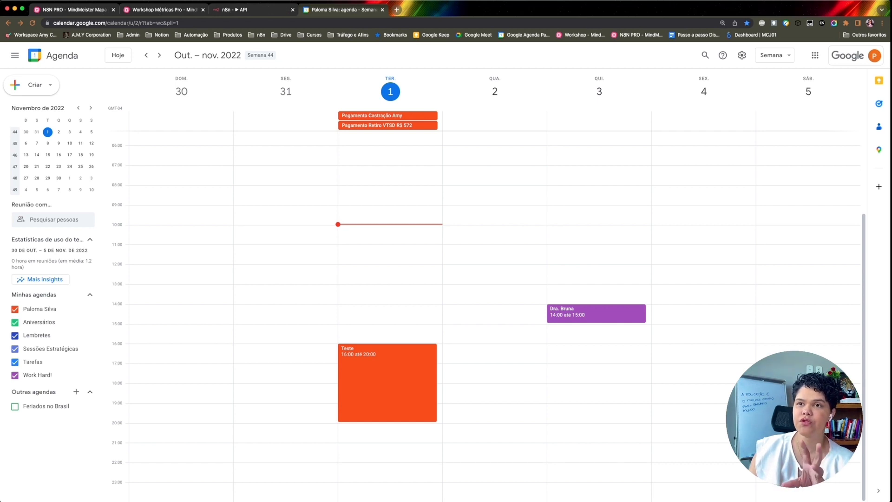
key("ctrl+shift+Tab")
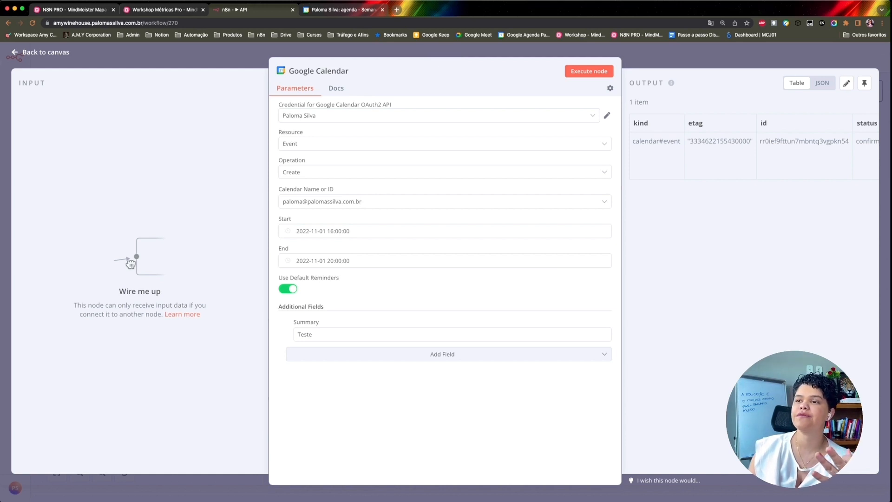
key("Escape")
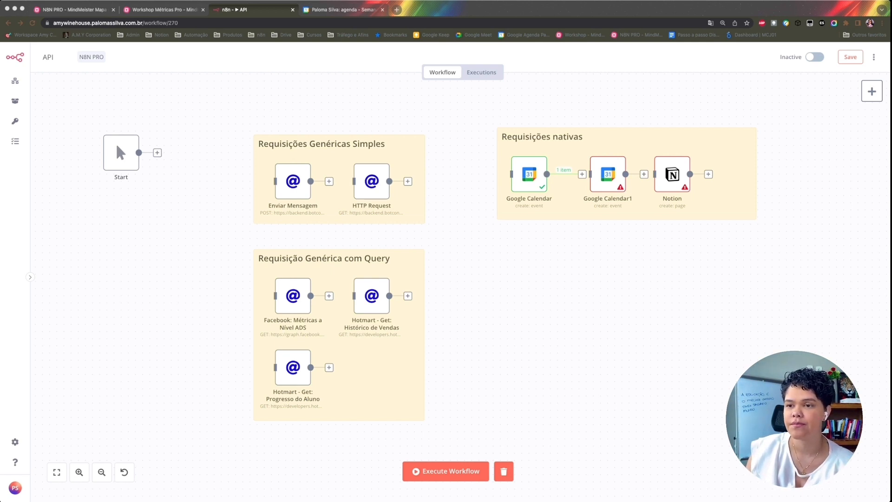
key("super+Tab")
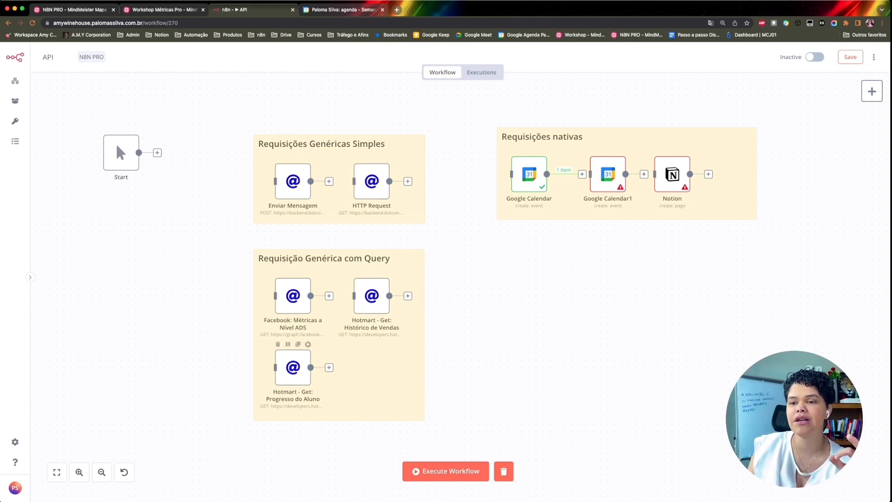
- Open the "Hotmart - Get: Progresso do Aluno" node, review its request parameters, and return to the workflow canvas
double_click(293, 367)
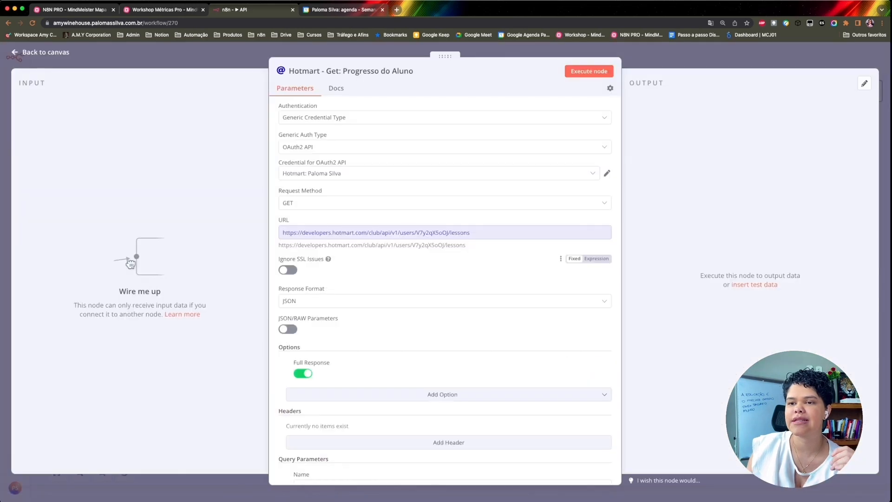
scroll(449, 288, "down", 5)
scroll(449, 288, "up", 5)
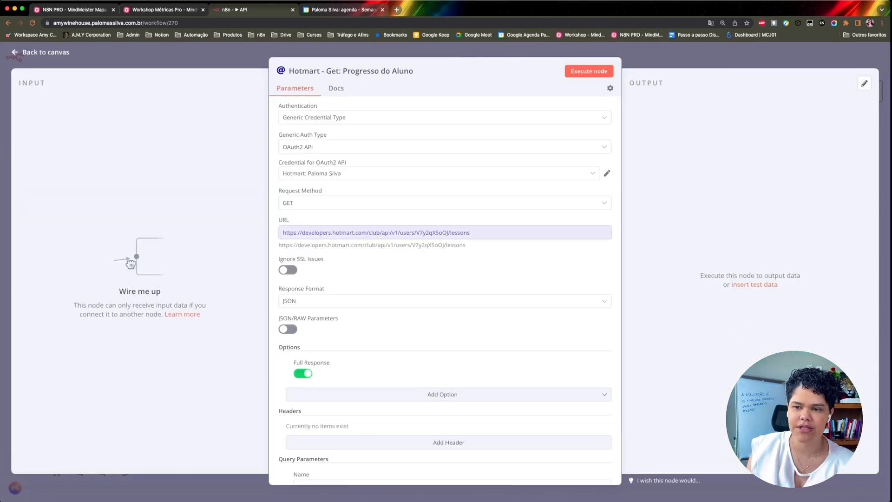
key("Escape")
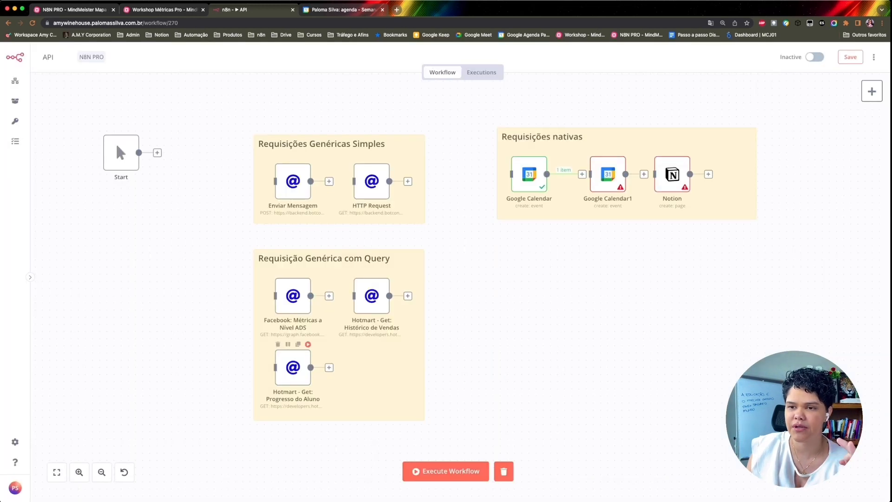
- Execute the "Hotmart - Get: Progresso do Aluno" node, then open it and widen its output area to examine the returned data
left_click(308, 344)
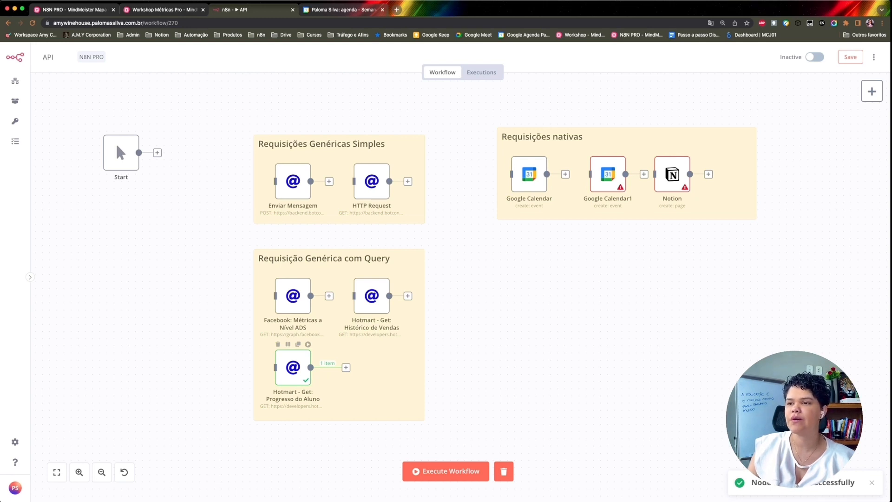
double_click(293, 367)
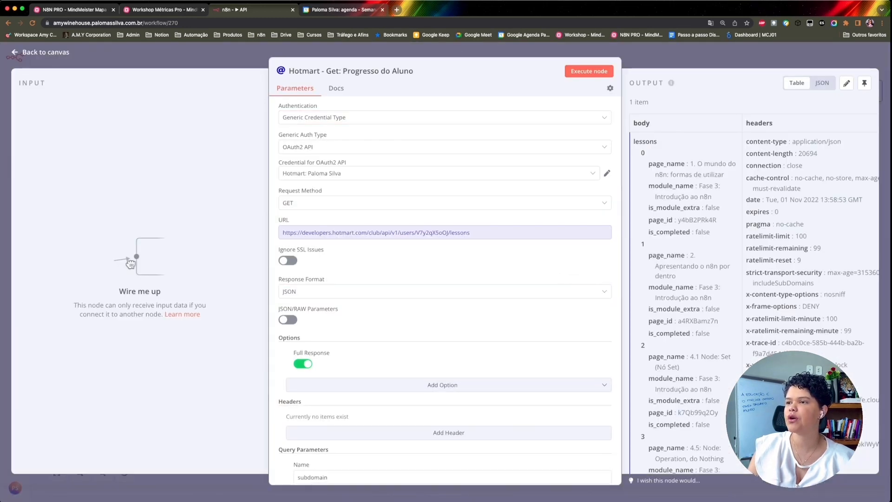
scroll(751, 298, "right", 3)
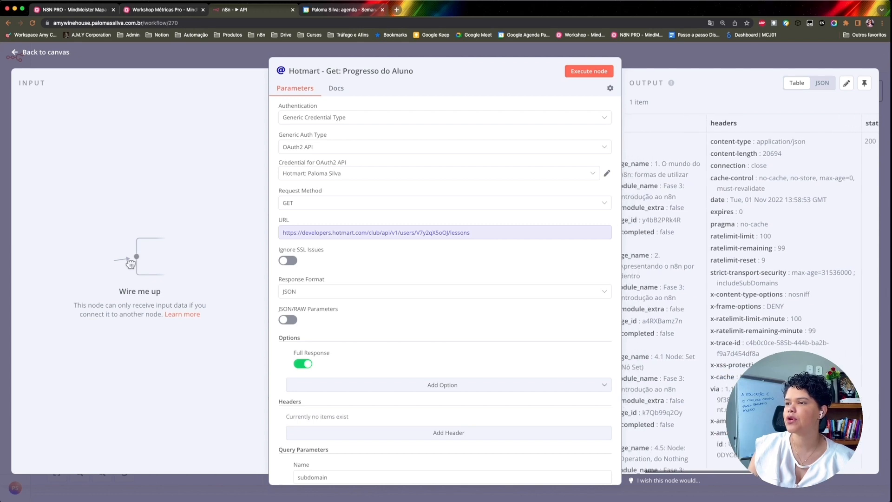
scroll(751, 297, "left", 3)
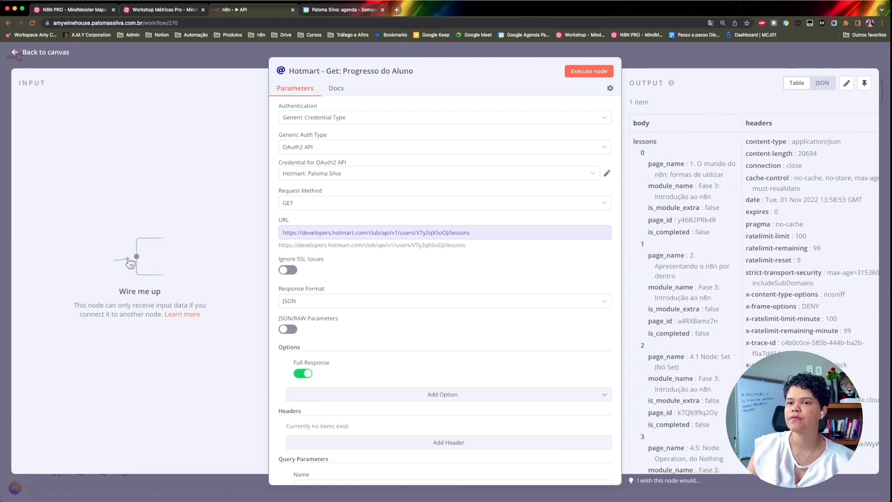
left_click_drag(445, 55, 234, 55)
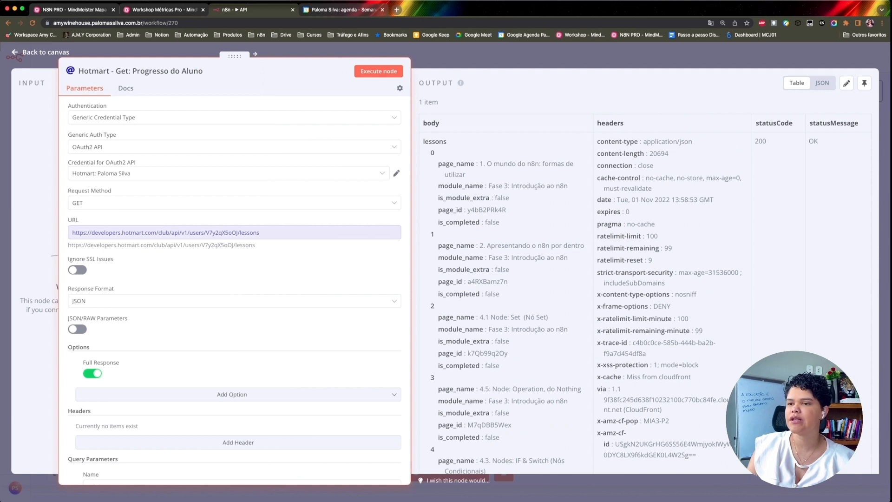
- Examine the lesson entries returned in the body of the "Hotmart - Get: Progresso do Aluno" node's output
scroll(646, 294, "down", 1)
scroll(646, 293, "up", 1)
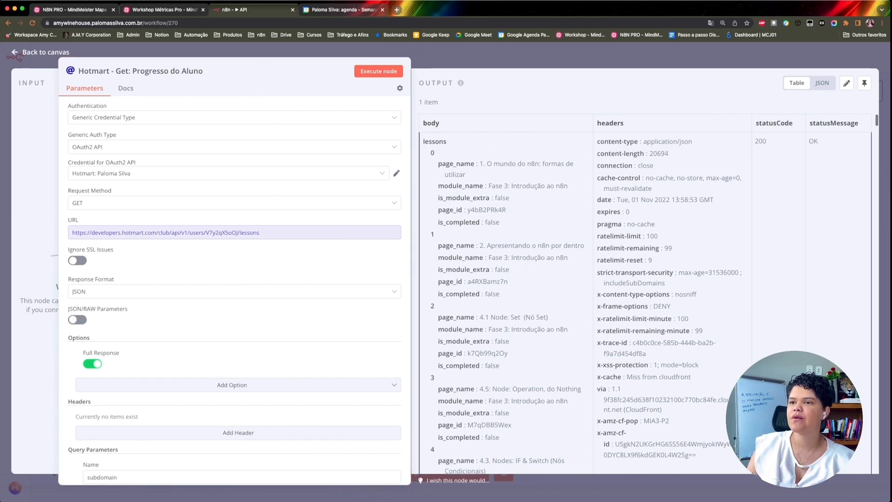
scroll(646, 293, "down", 10)
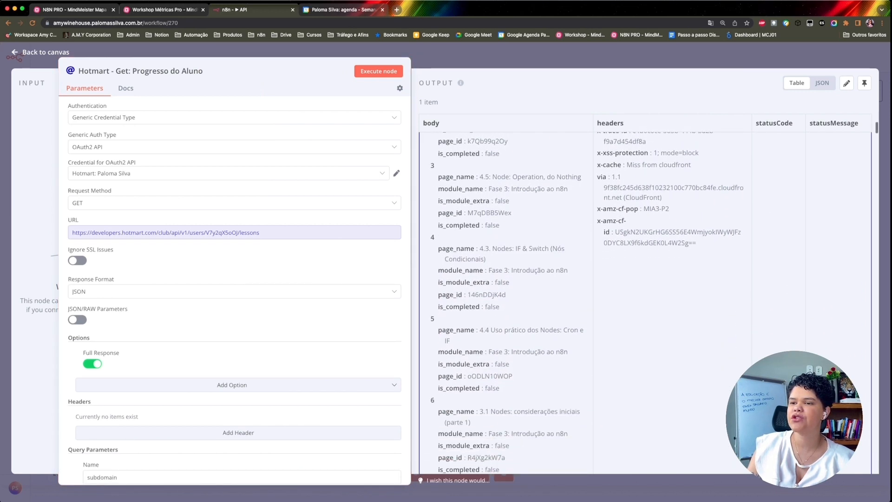
scroll(646, 293, "down", 13)
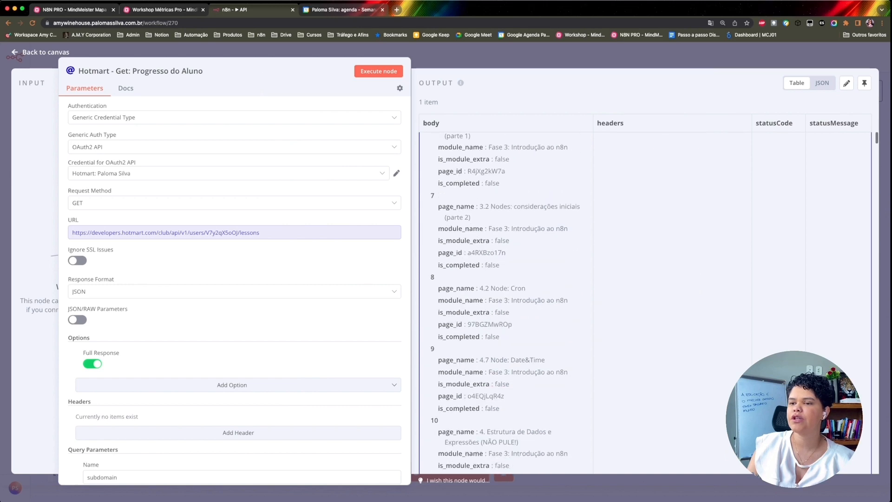
scroll(646, 293, "down", 20)
scroll(506, 302, "up", 10)
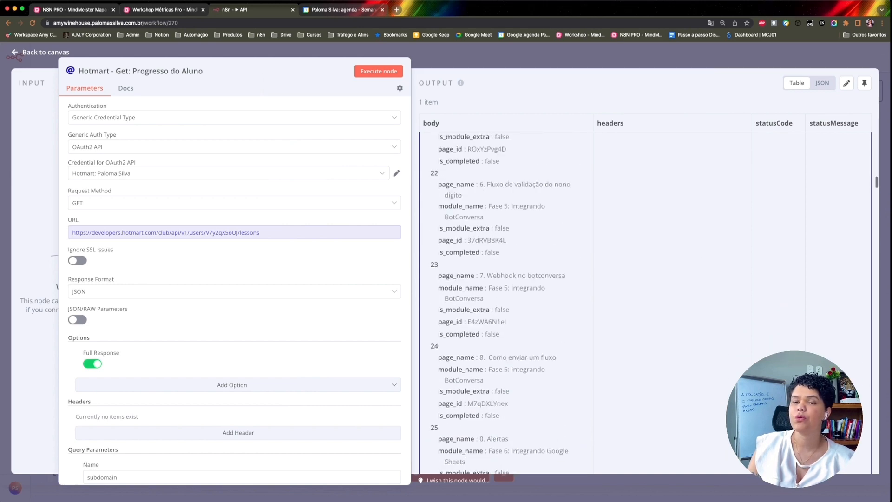
scroll(506, 302, "up", 10)
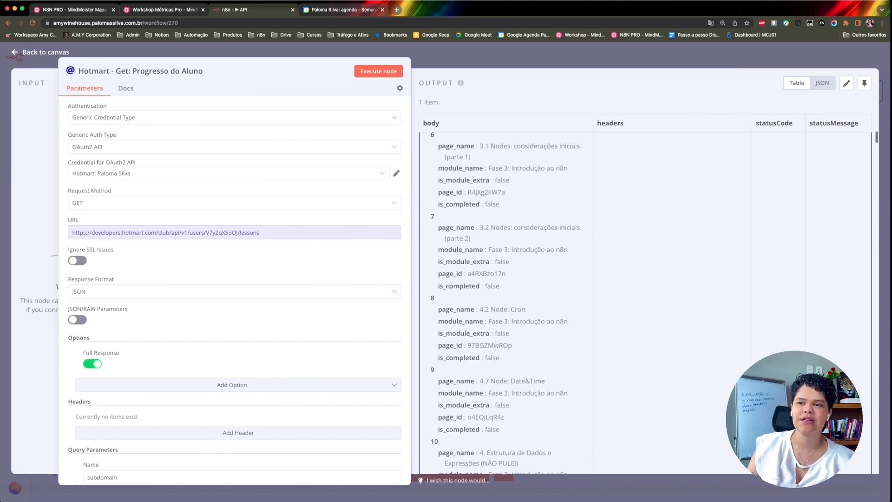
- Review the available Request Method options of the Hotmart node and keep GET selected
left_click(234, 203)
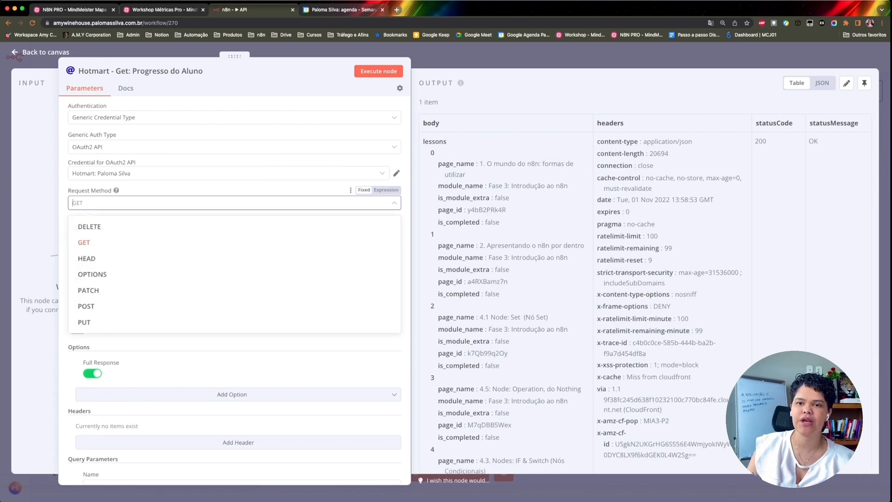
left_click(234, 242)
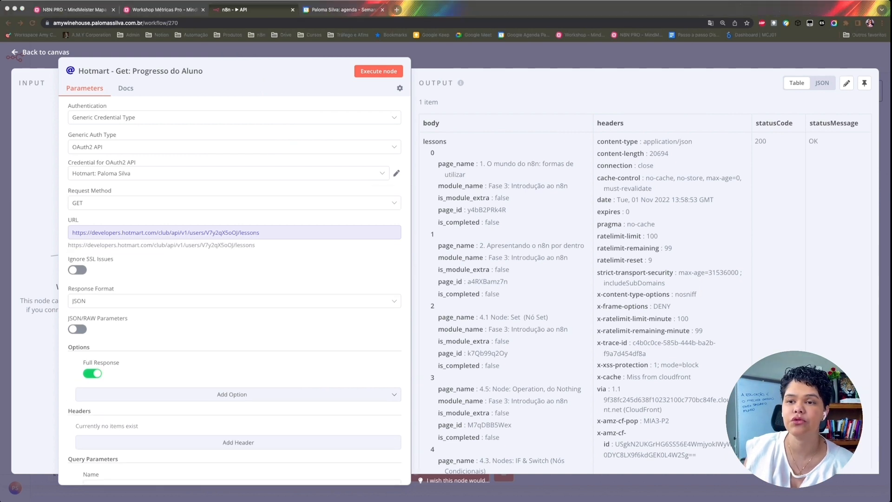
left_click(234, 203)
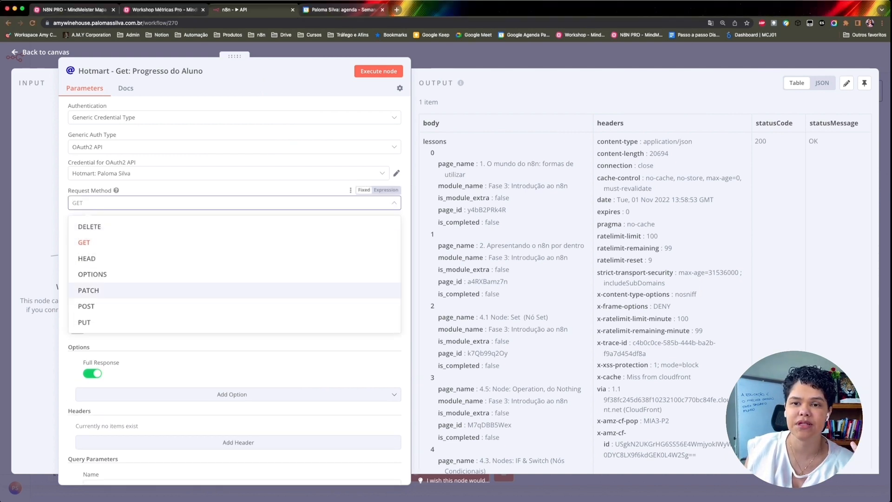
left_click(84, 243)
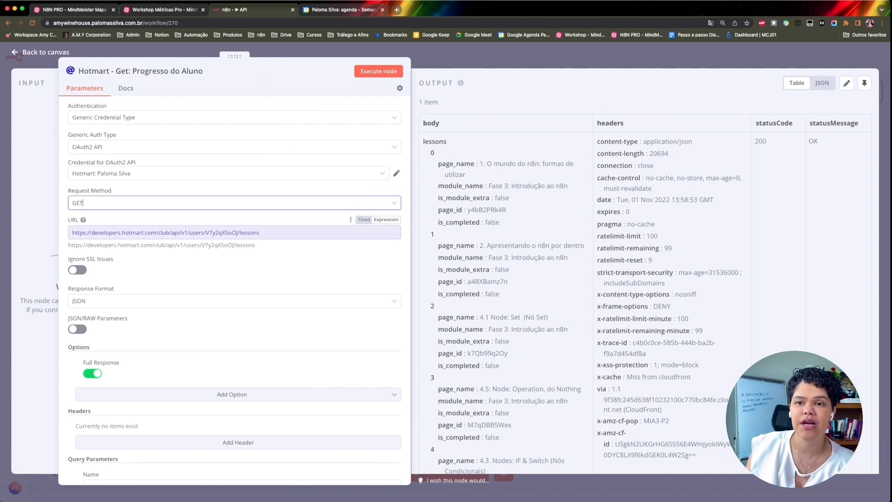
- Open the URL expression, highlight its user ID and "lessons" segments, and close the expression editor without changes
left_click(204, 233)
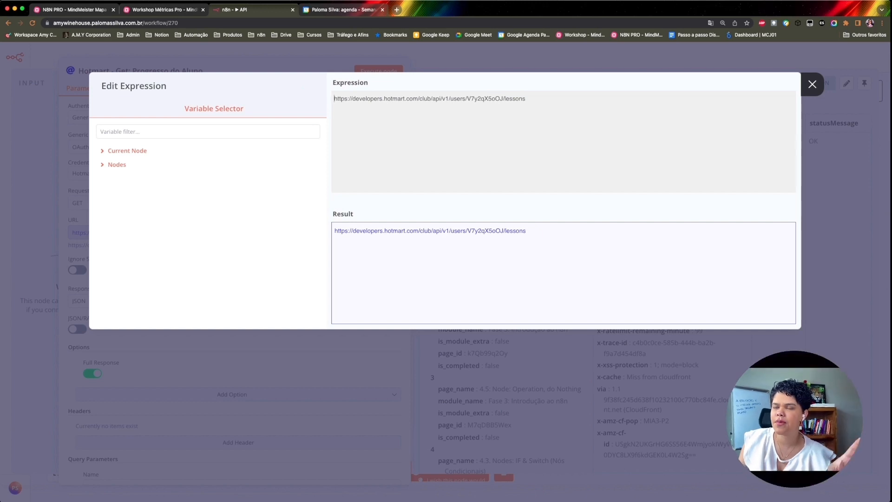
left_click_drag(334, 98, 503, 98)
left_click(467, 99)
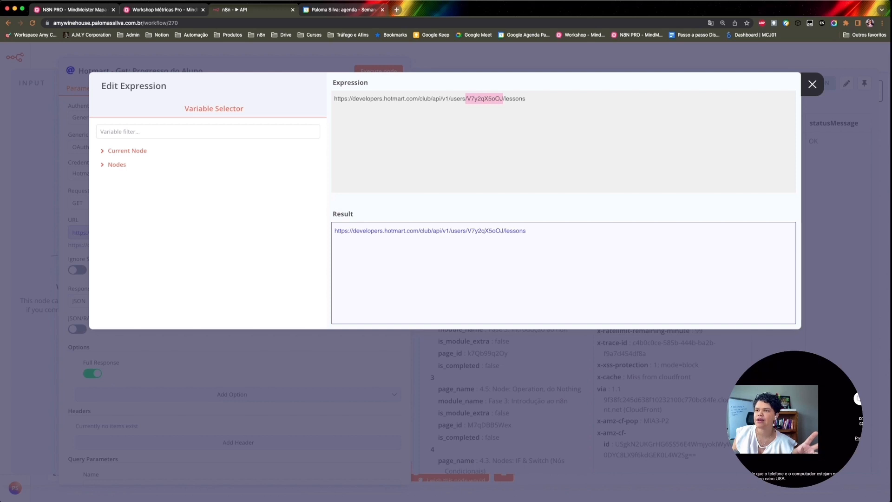
double_click(515, 99)
key("Escape")
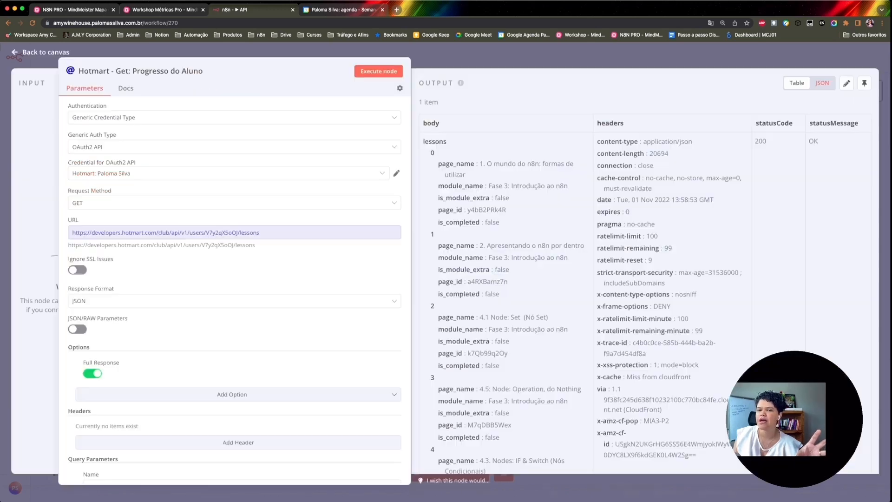
- Look through the Hotmart node's remaining request parameters and further down its returned lesson list
scroll(233, 289, "down", 1)
scroll(233, 288, "down", 1)
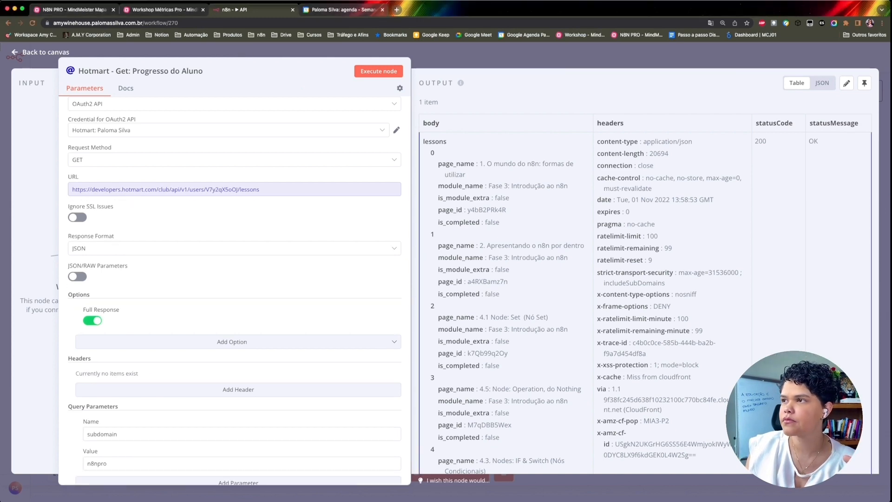
scroll(644, 302, "down", 4)
scroll(644, 302, "down", 15)
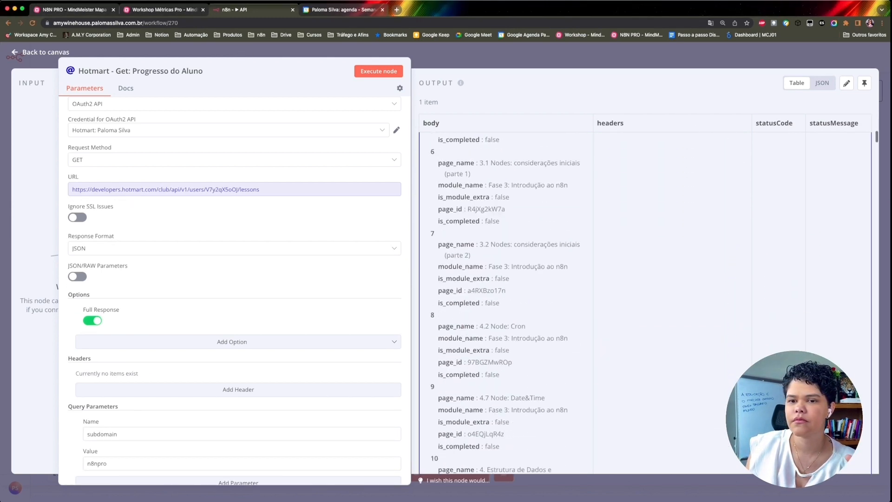
scroll(644, 302, "down", 12)
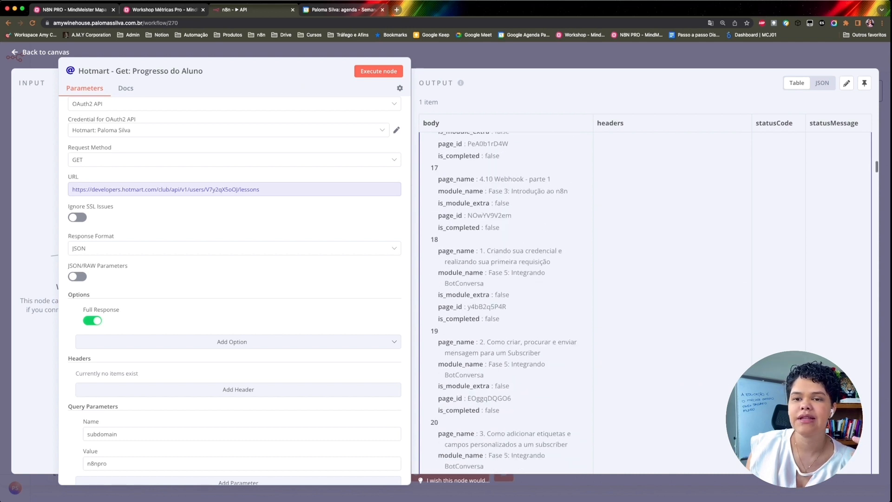
scroll(235, 288, "down", 3)
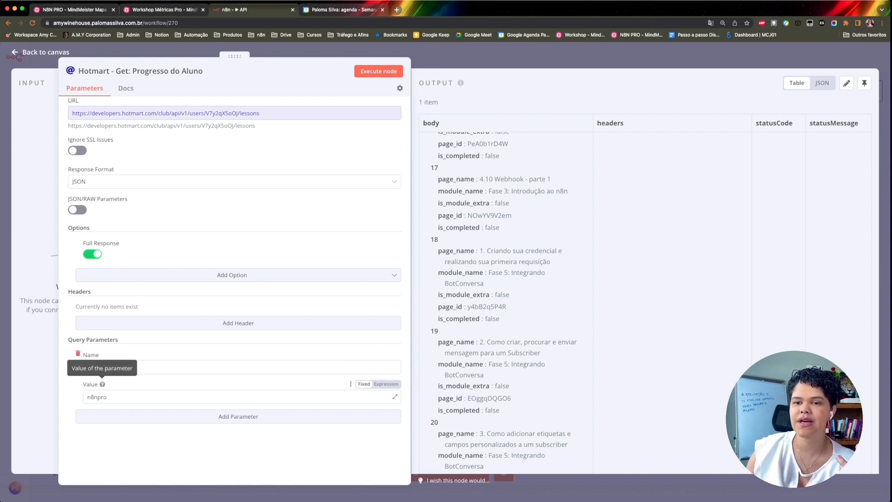
- Examine the Query Parameters section with the name "subdomain" and value "n8npro", then leave the Hotmart node
double_click(105, 397)
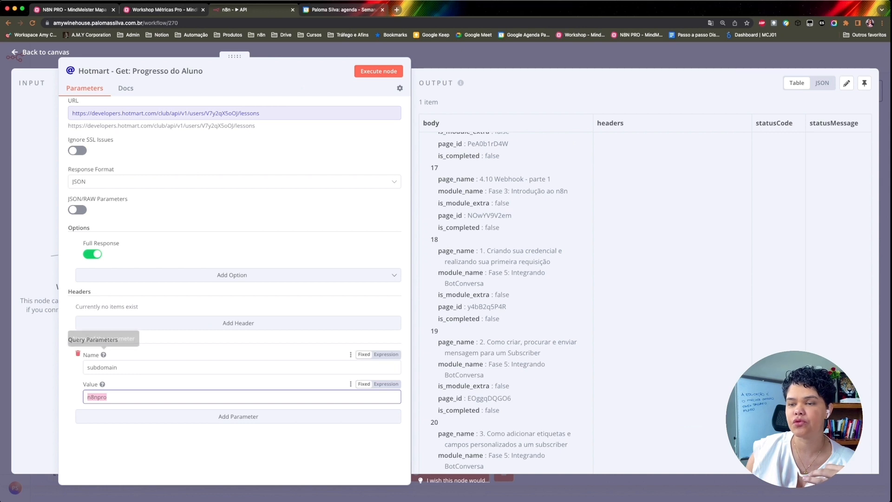
scroll(233, 363, "up", 3)
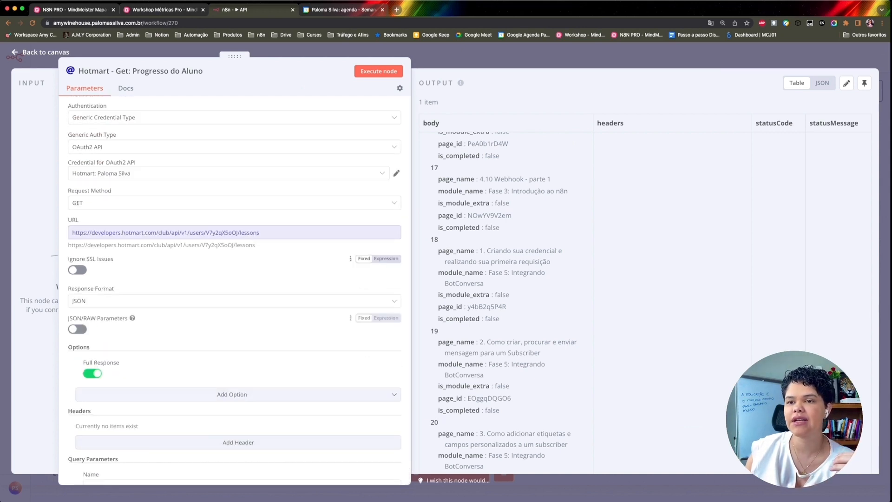
scroll(232, 288, "down", 3)
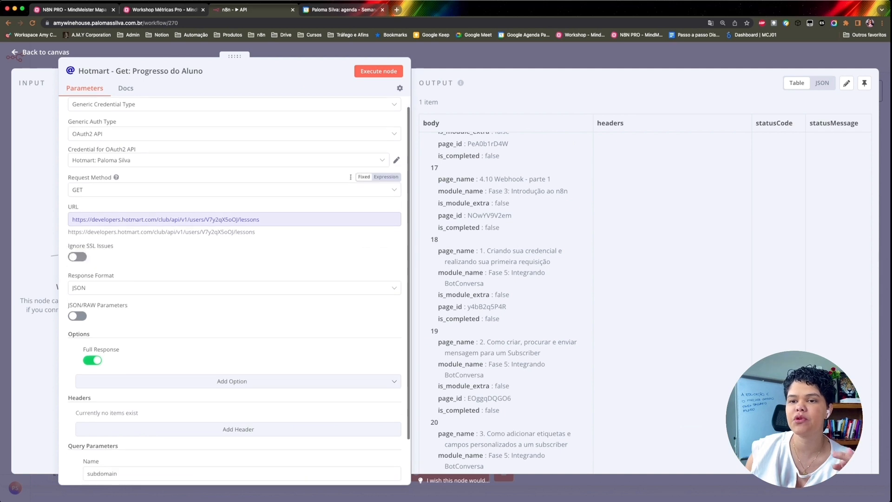
left_click(117, 367)
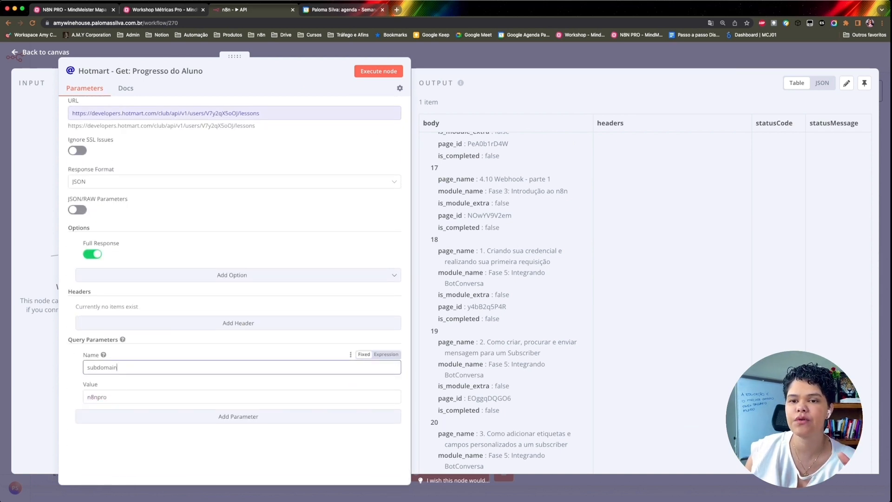
left_click_drag(68, 339, 118, 340)
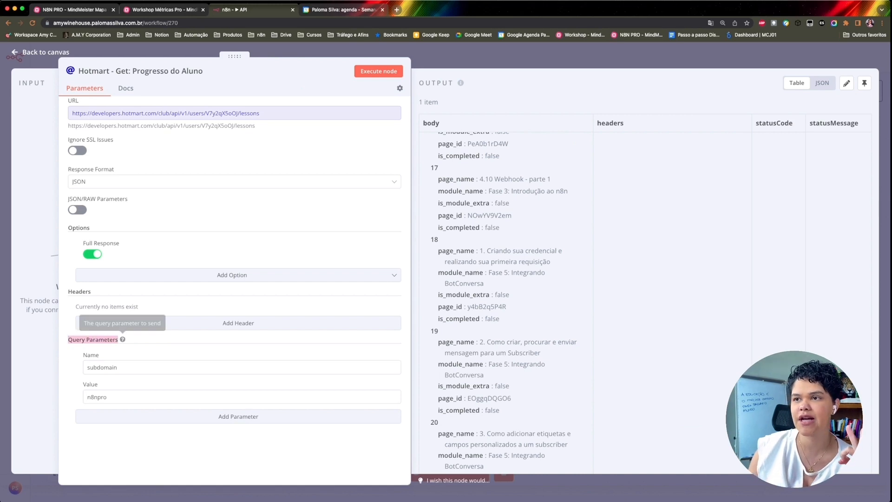
left_click(69, 51)
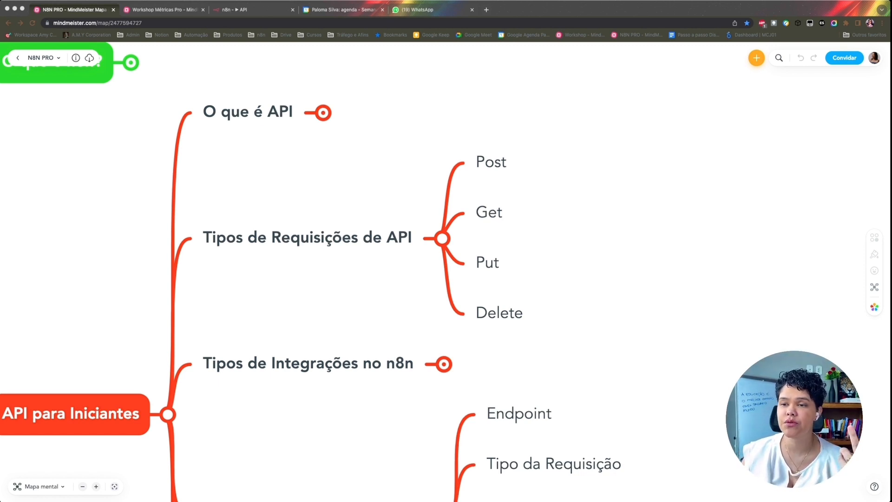
- In the MindMeister map, expand the "Tipos de Integrações no n8n" branch and review it alongside "Estrutura das Requisições API"
left_click(444, 365)
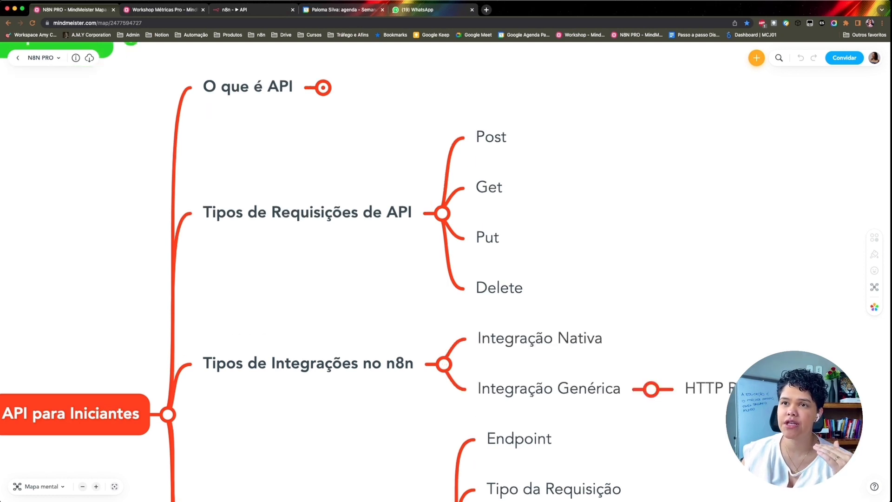
left_click(251, 10)
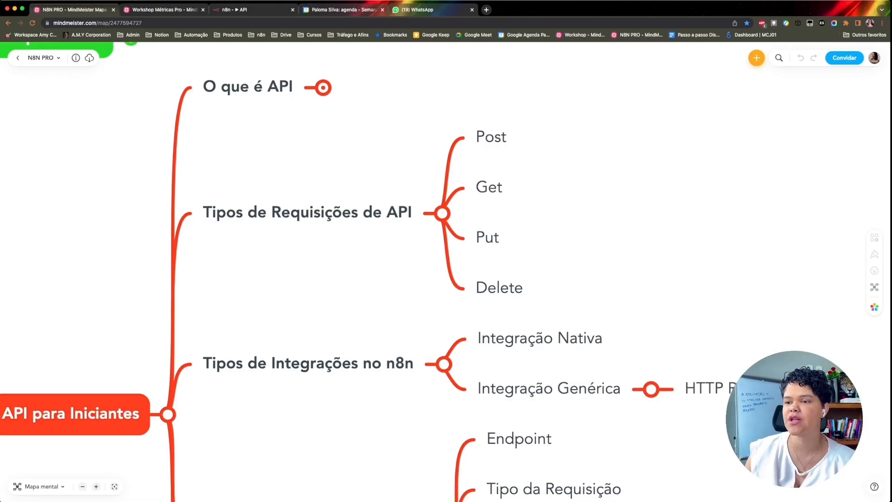
scroll(368, 272, "down", 5)
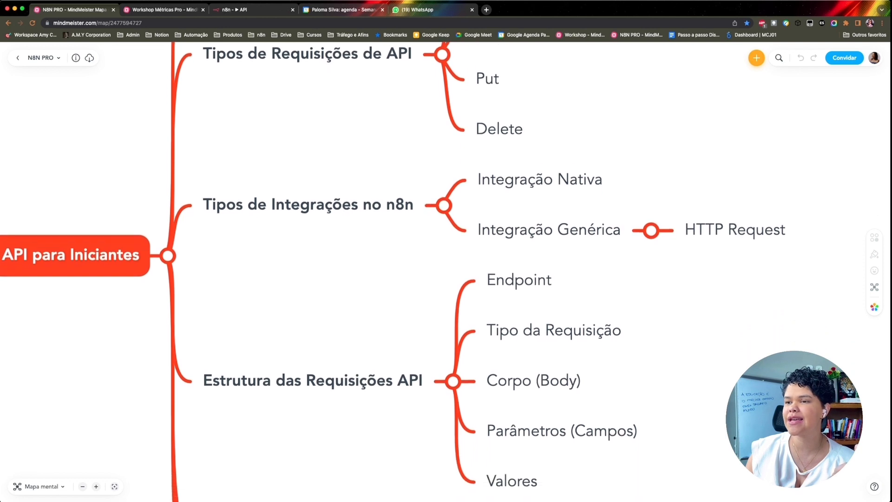
scroll(368, 272, "down", 2)
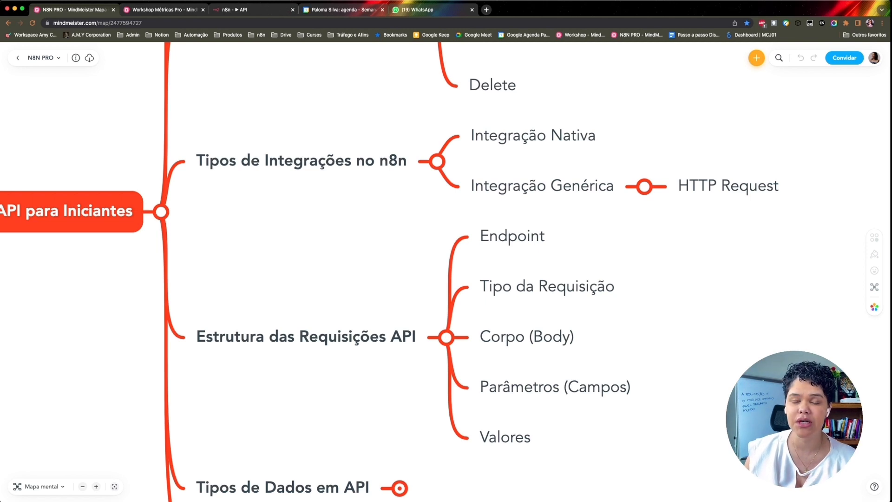
scroll(390, 272, "up", 5)
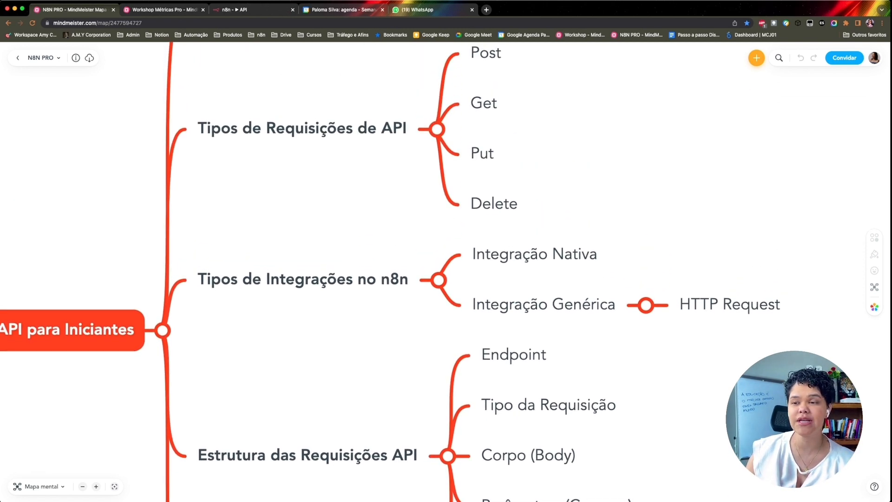
scroll(390, 272, "down", 8)
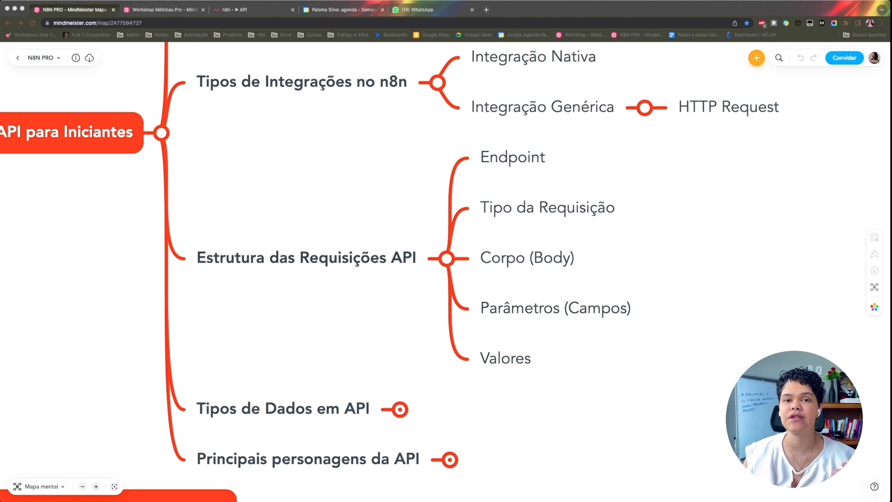
- Switch to the n8n API workflow and execute the "HTTP Request" node under "Requisições Genéricas Simples"
key("super+Tab")
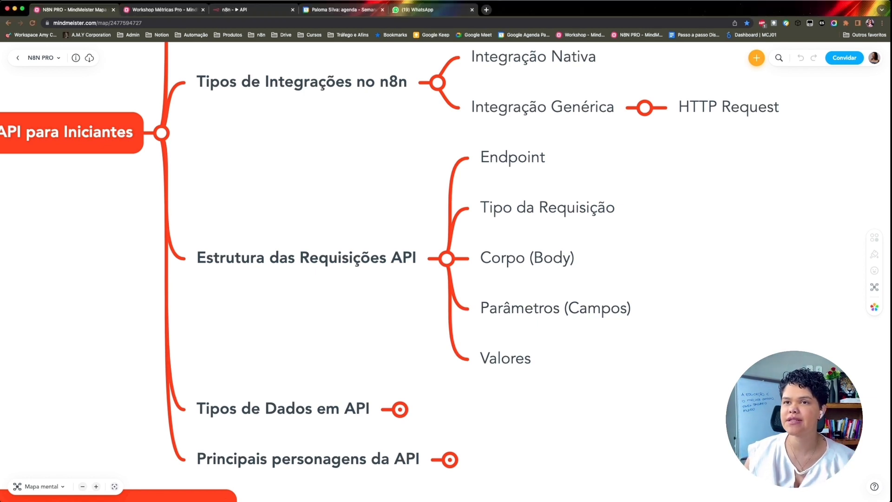
key("super+3")
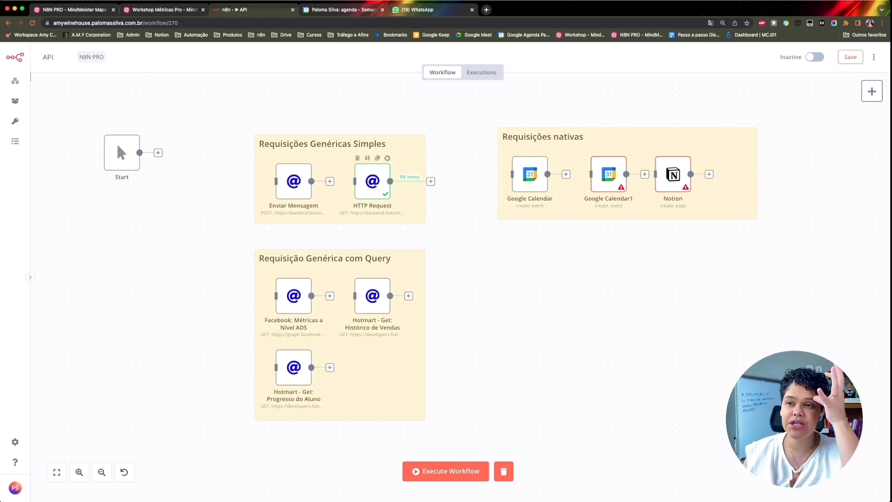
left_click(388, 158)
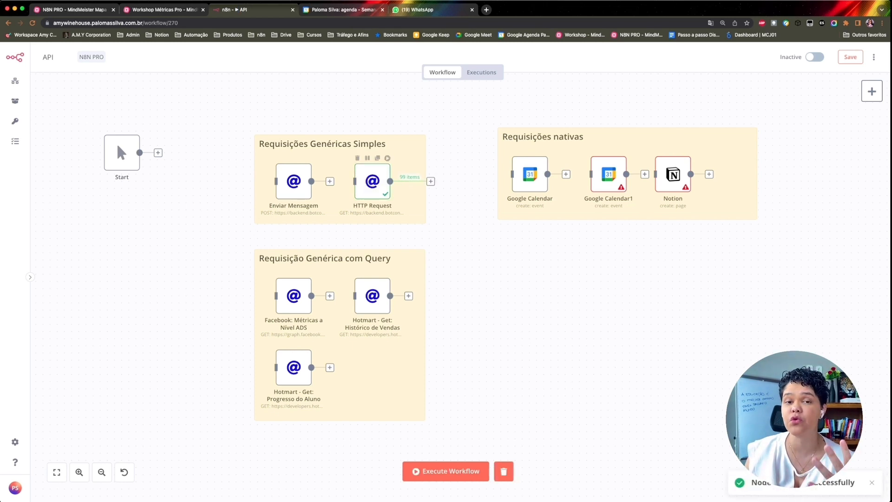
- Open the "HTTP Request" node and examine the last and first pages of its output alongside its request settings
double_click(372, 182)
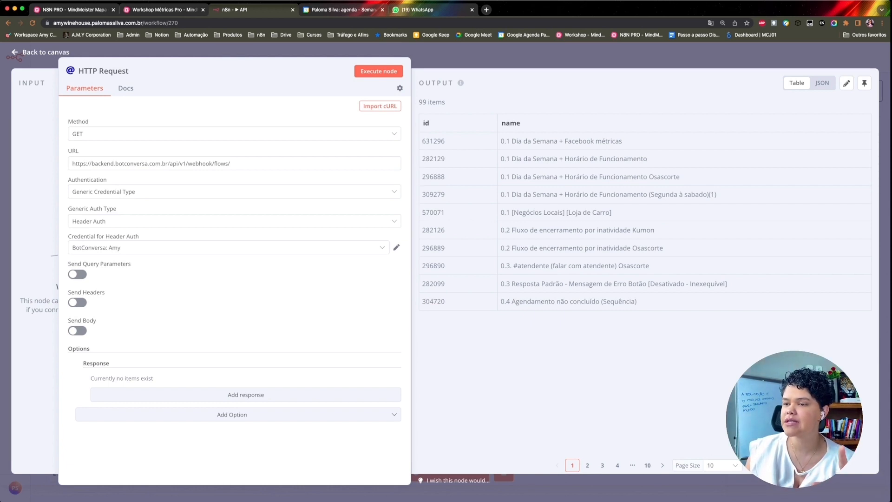
left_click(647, 465)
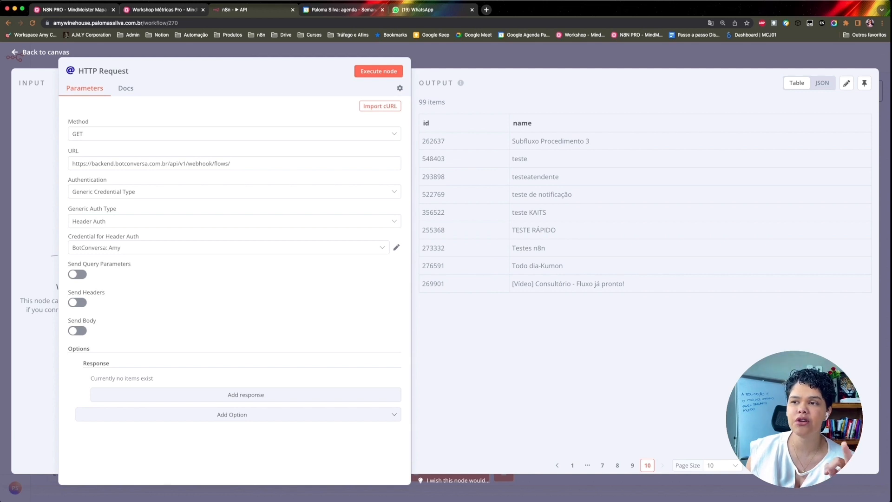
left_click(573, 466)
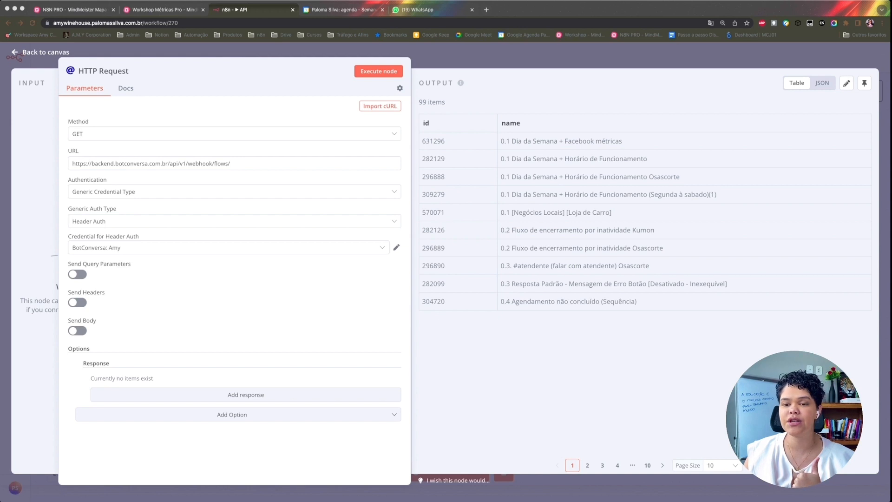
left_click(235, 181)
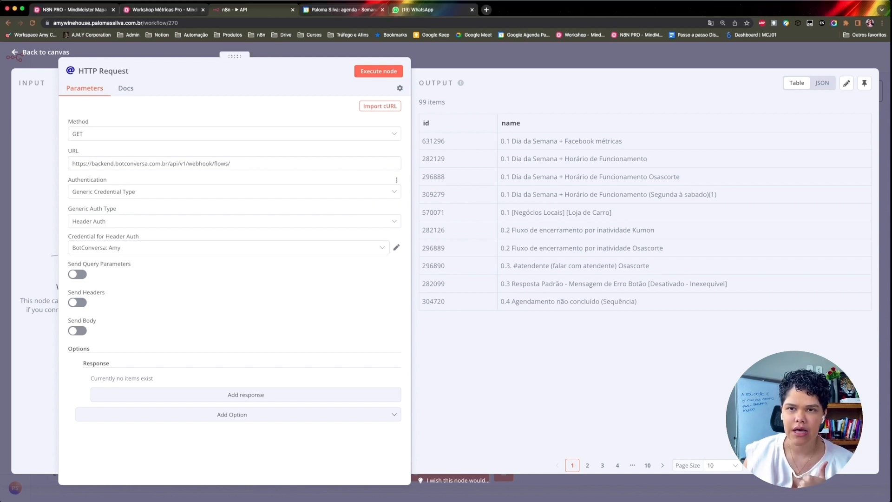
- Examine the GET method and the URL ending in "flows/" in the "HTTP Request" node, then leave the node
left_click(232, 134)
left_click(84, 174)
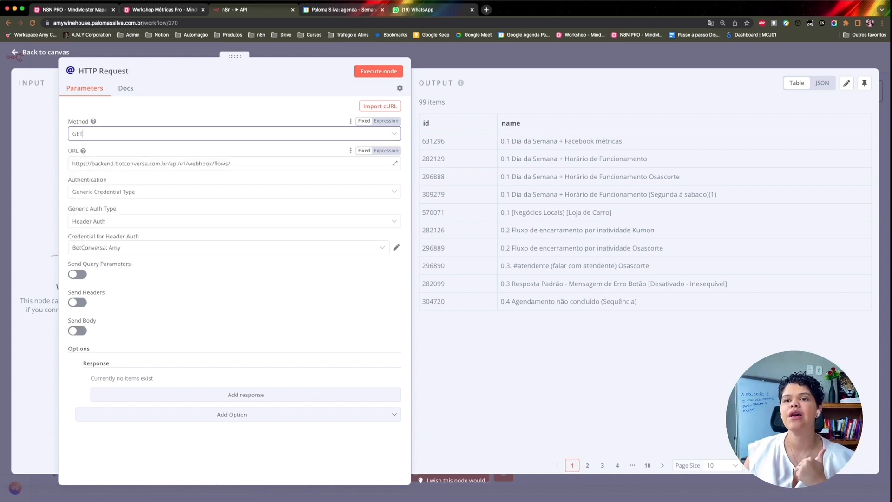
left_click(232, 163)
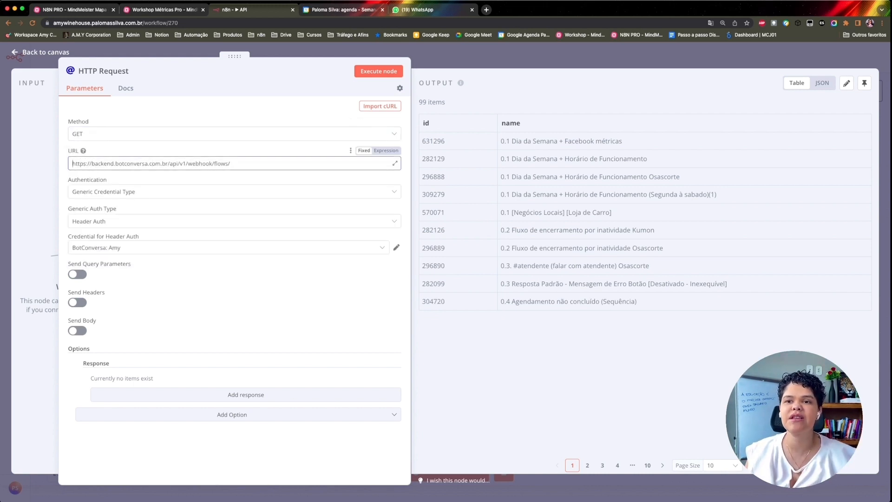
double_click(227, 163)
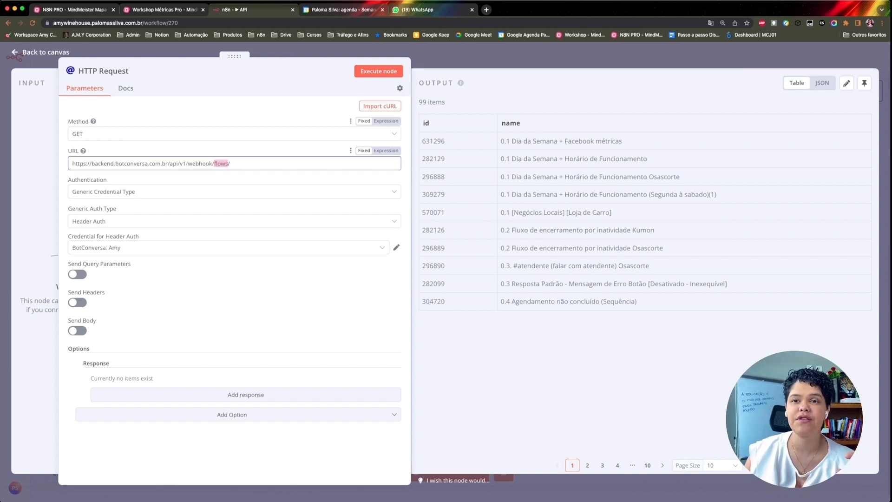
left_click(234, 134)
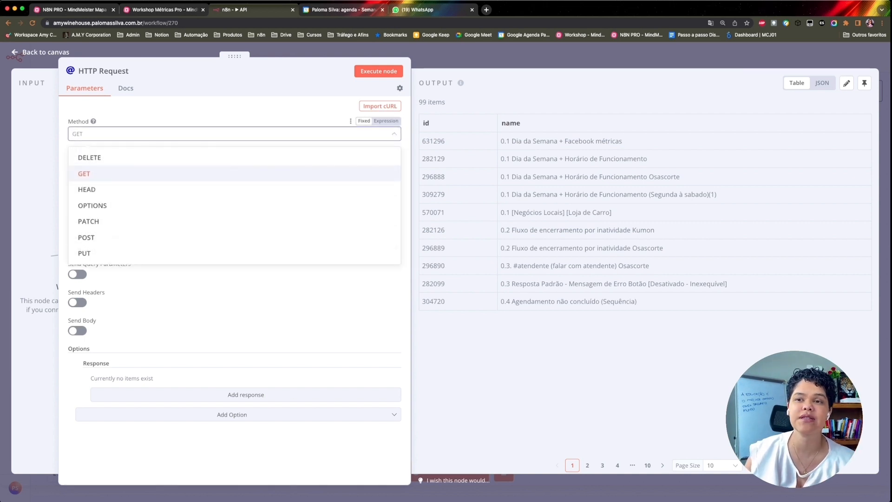
left_click(235, 173)
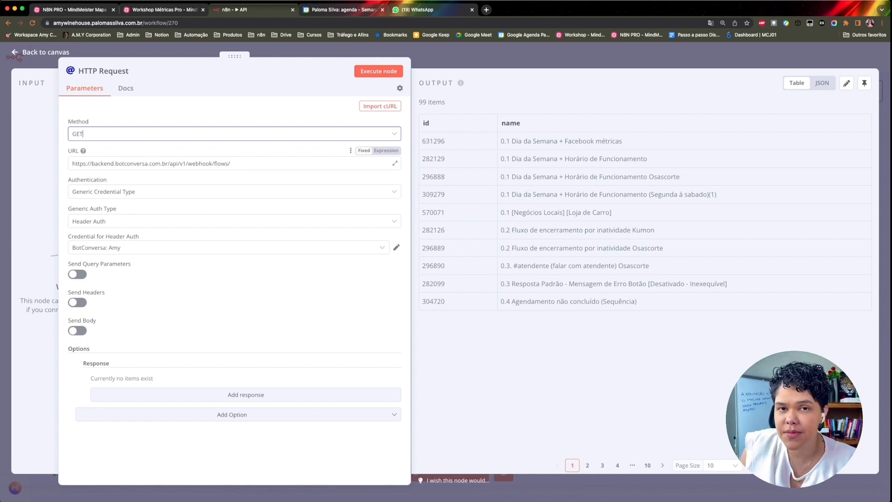
left_click(235, 164)
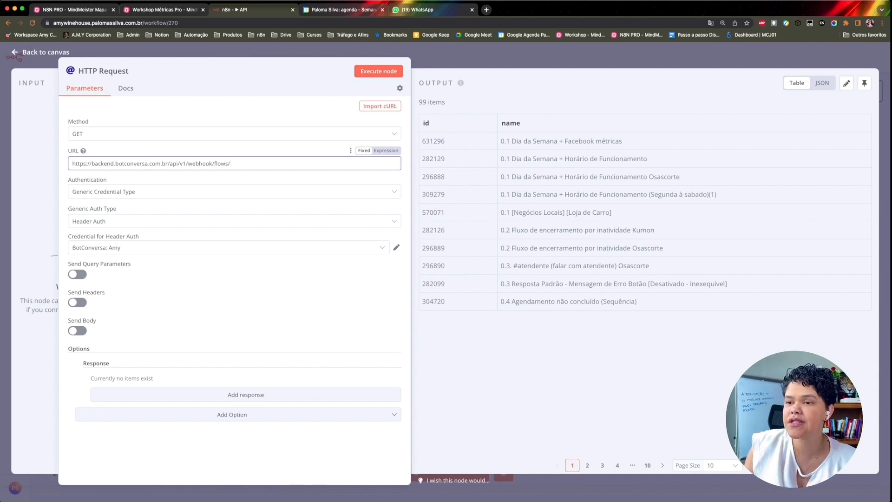
key("super+Tab")
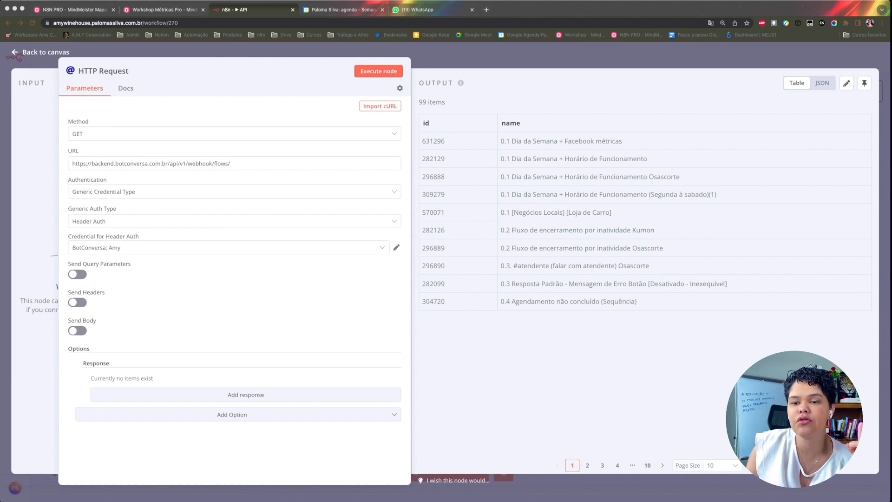
key("super+Tab")
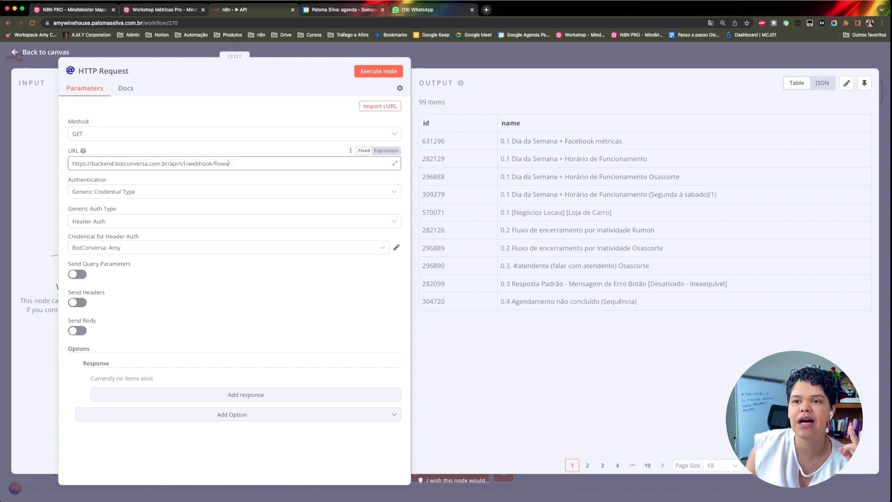
key("super+a")
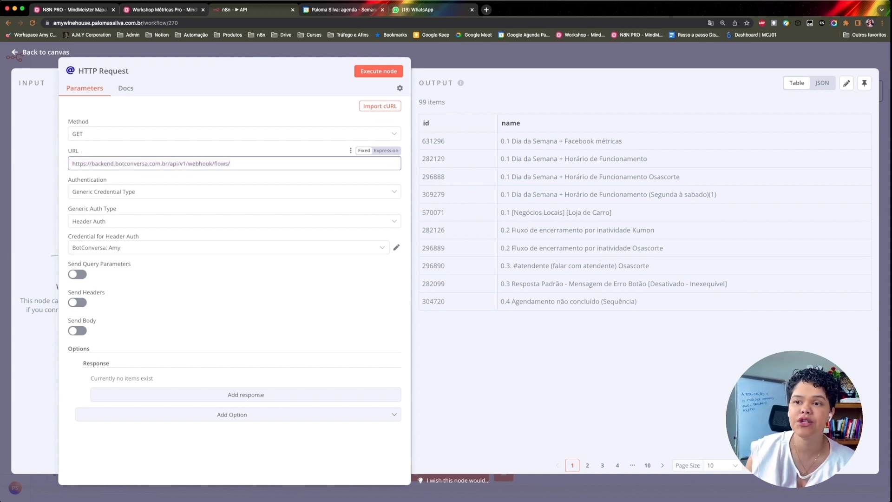
key("Escape")
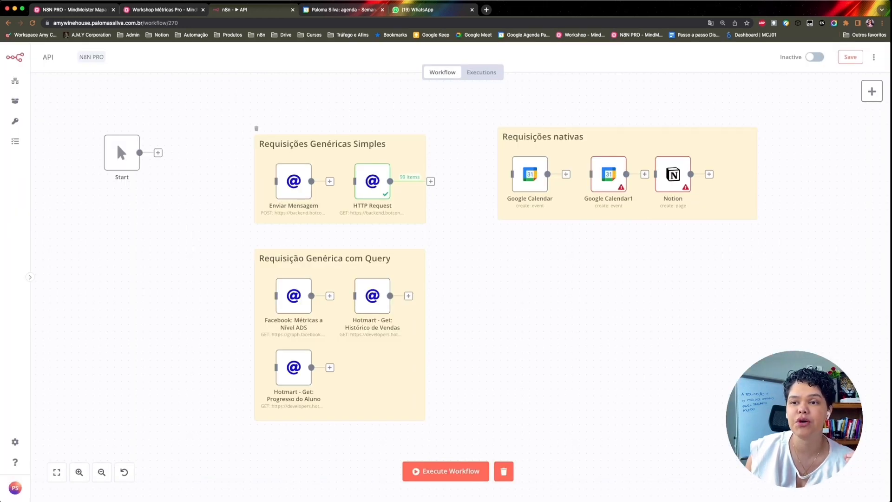
- Open the "Enviar Mensagem" node and examine the base part and the subscriber "send_message" part of its URL expression
double_click(293, 181)
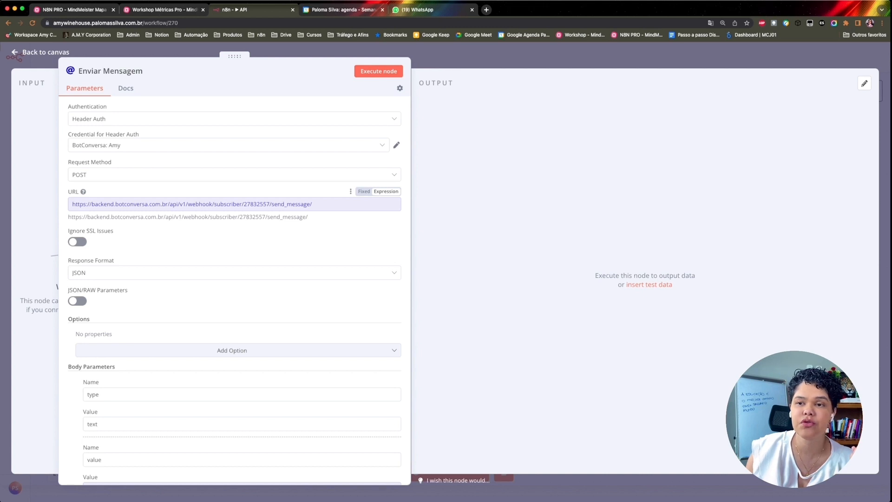
left_click(233, 204)
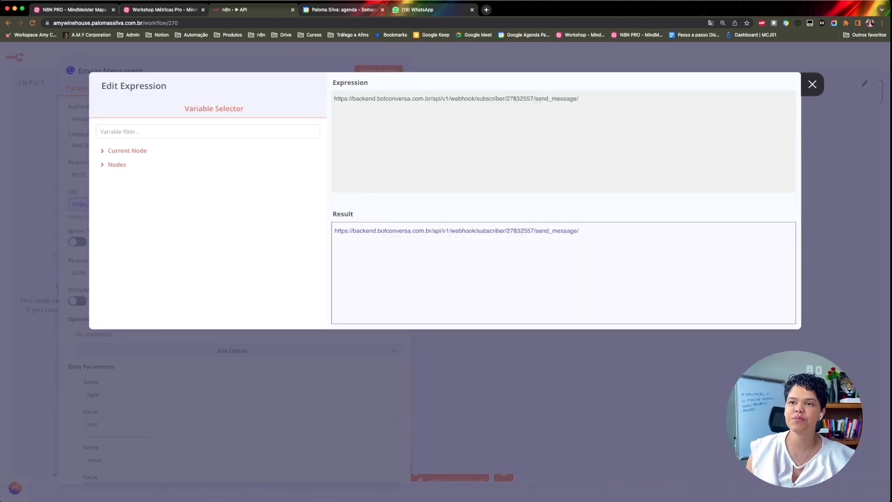
left_click_drag(334, 99, 478, 99)
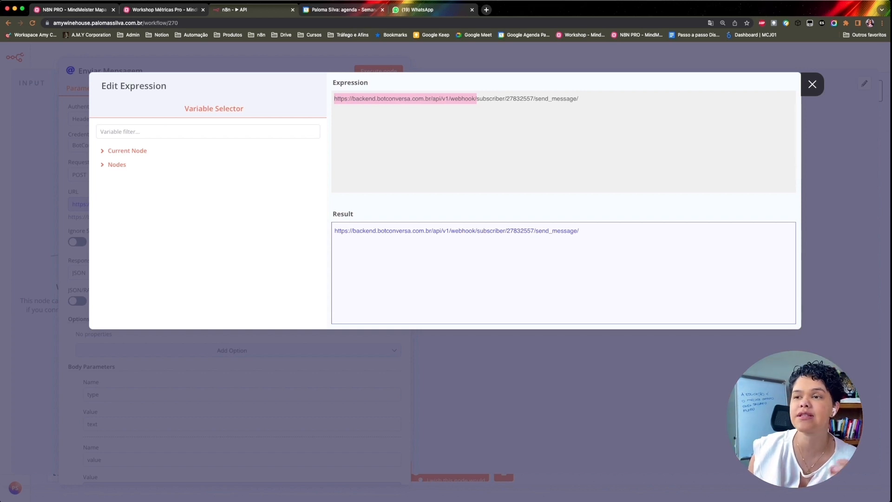
left_click(477, 98)
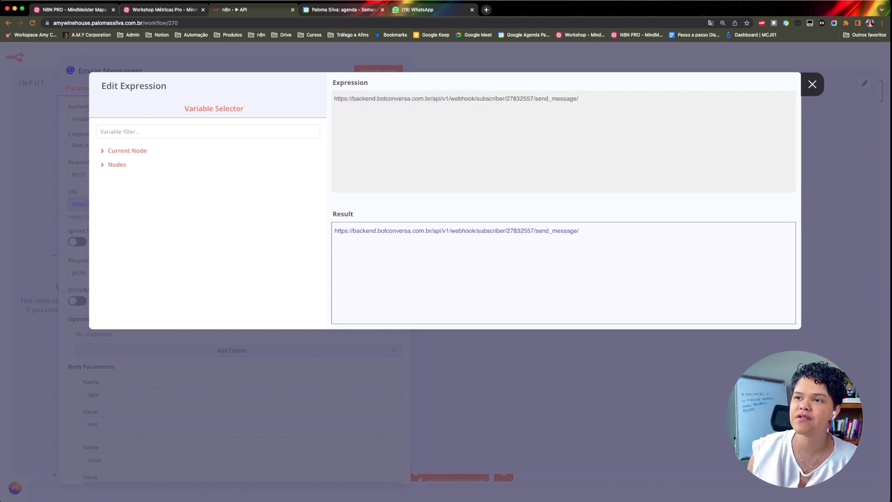
key("shift+alt+Right")
key("shift+alt+Right")
key("shift+alt+Right")
key("shift+alt+Right")
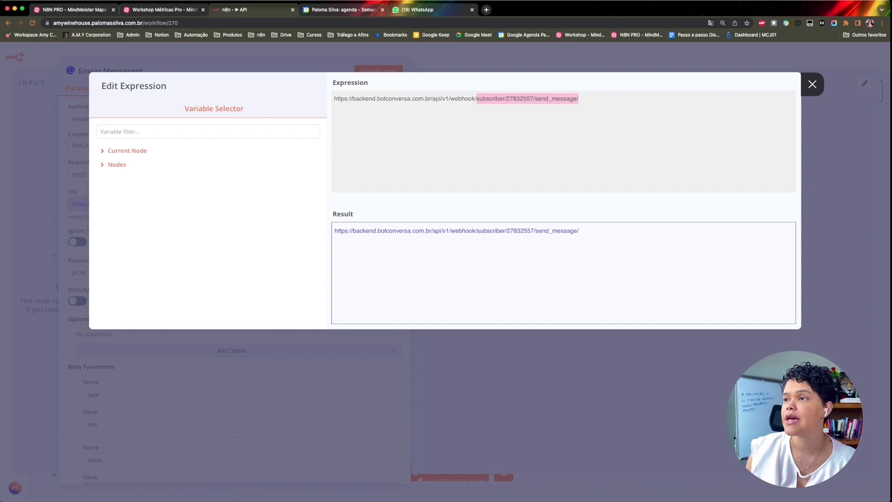
key("Escape")
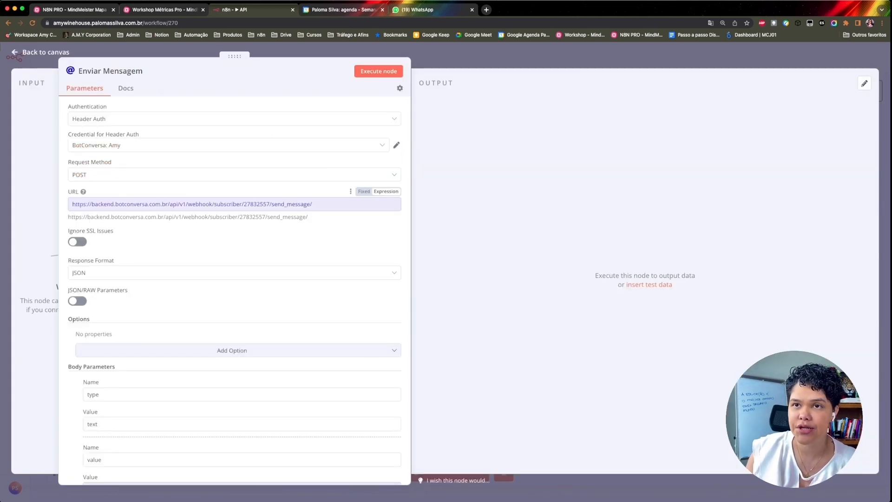
- In the MindMeister map, add the subtopics "Parte Genérica" and "Parte Específica" under "Endpoint"
left_click(74, 10)
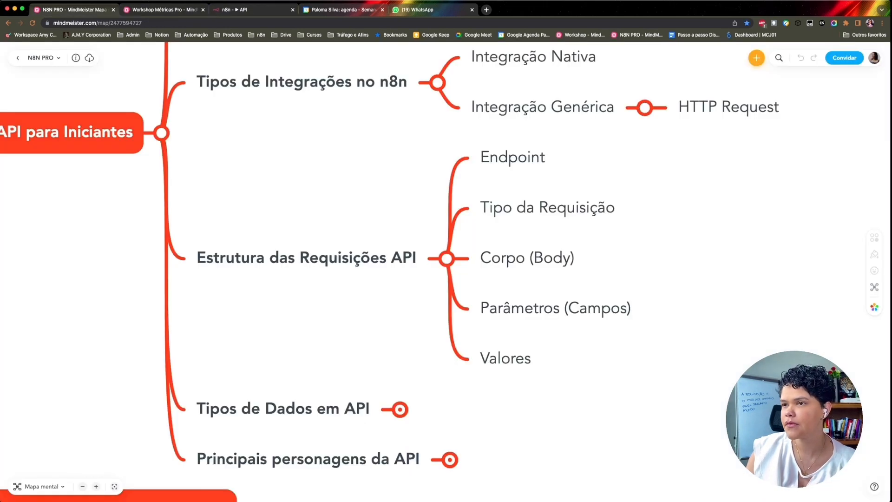
left_click(513, 158)
key("Tab")
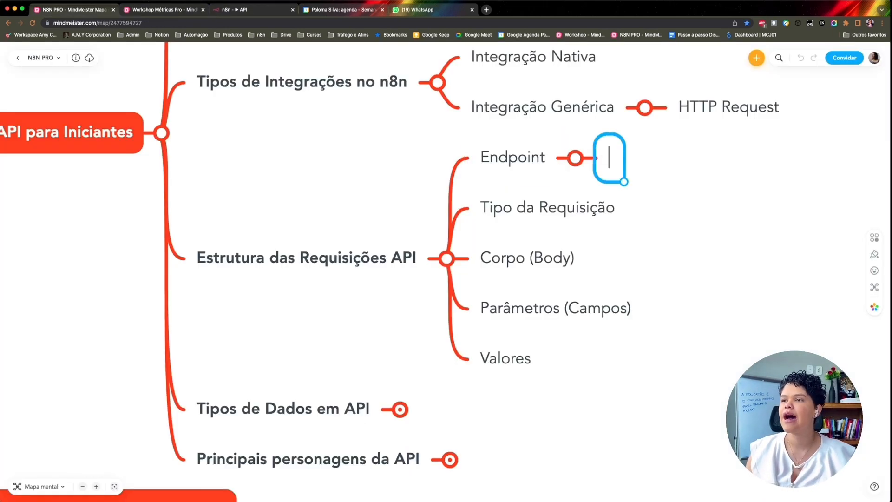
type("Parte Genérica")
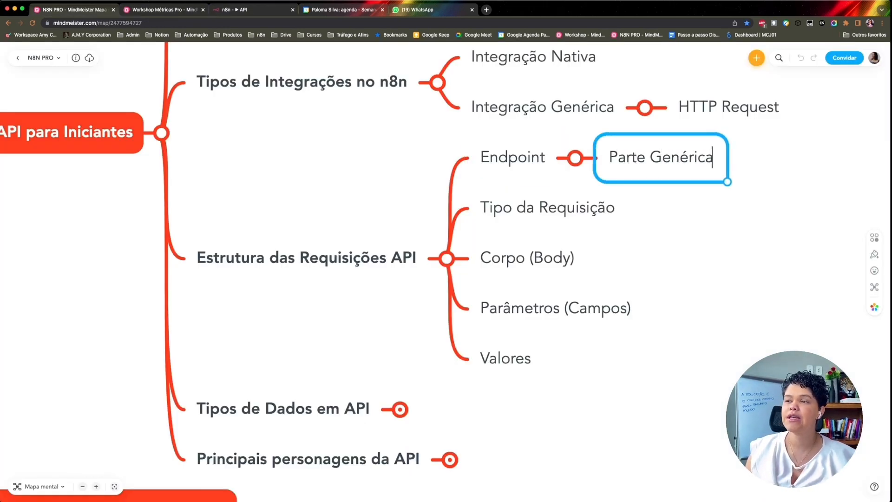
key("Return")
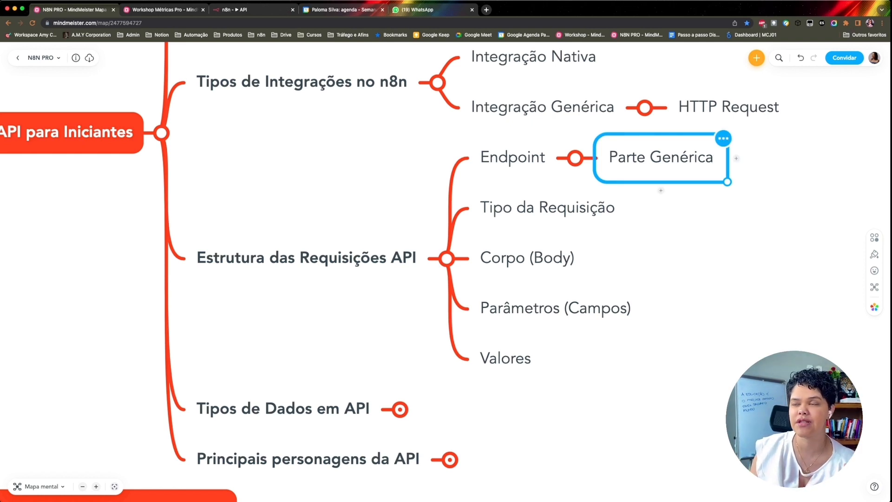
key("Return")
type("P")
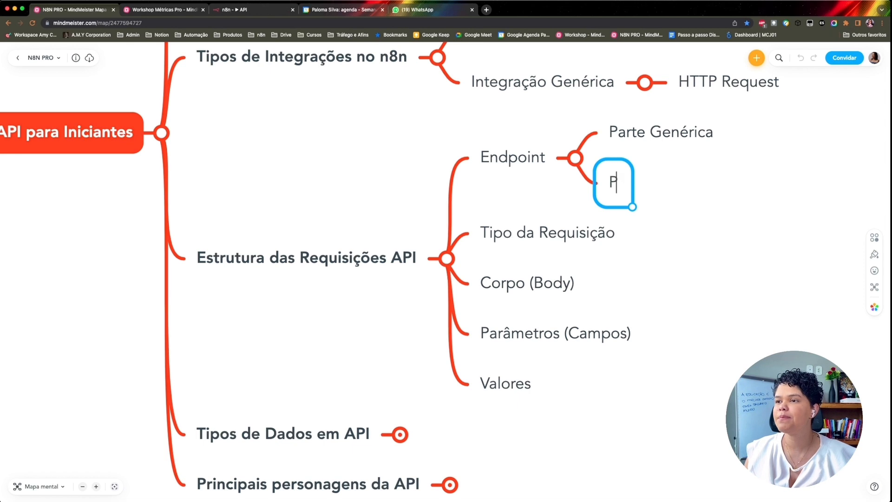
type("arte Específica")
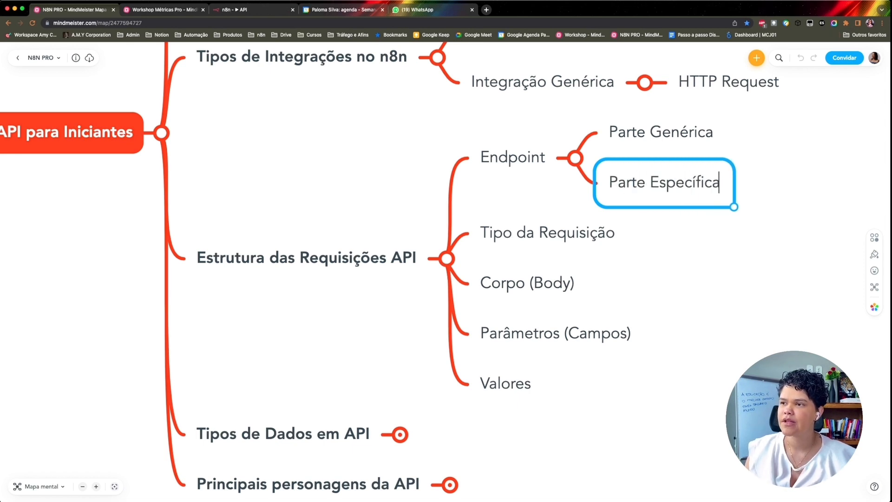
- Add the subtopic "Especifica qual o recurso" under "Parte Específica"
key("Tab")
type("E")
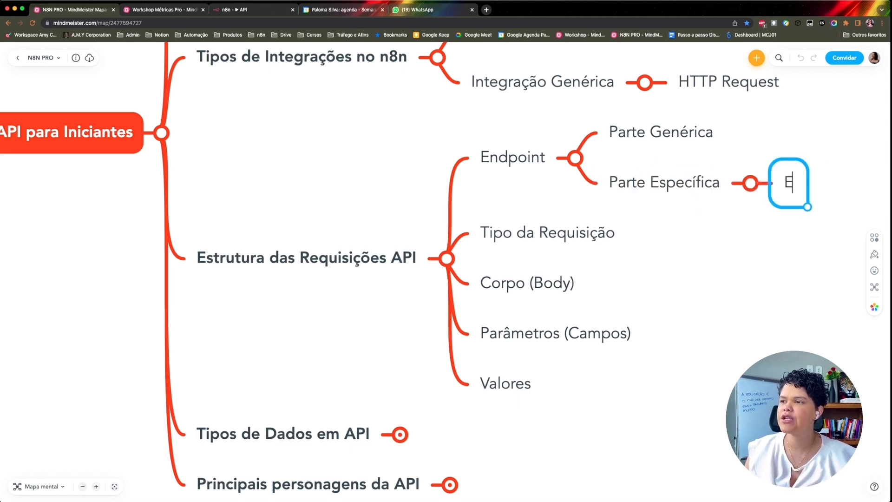
type("specifica qu")
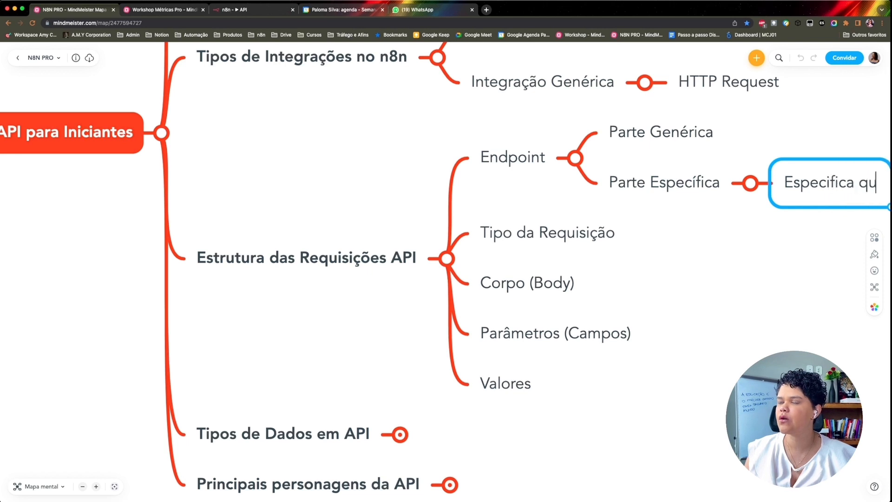
type("al o recurso")
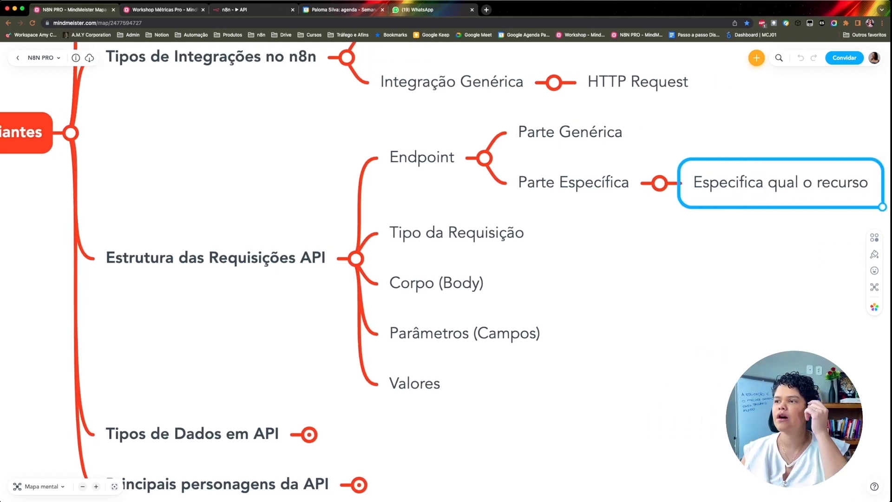
key("Escape")
- Switch to the n8n API workflow, review the specific part of the "Enviar Mensagem" node's URL expression, and leave the node
left_click(224, 11)
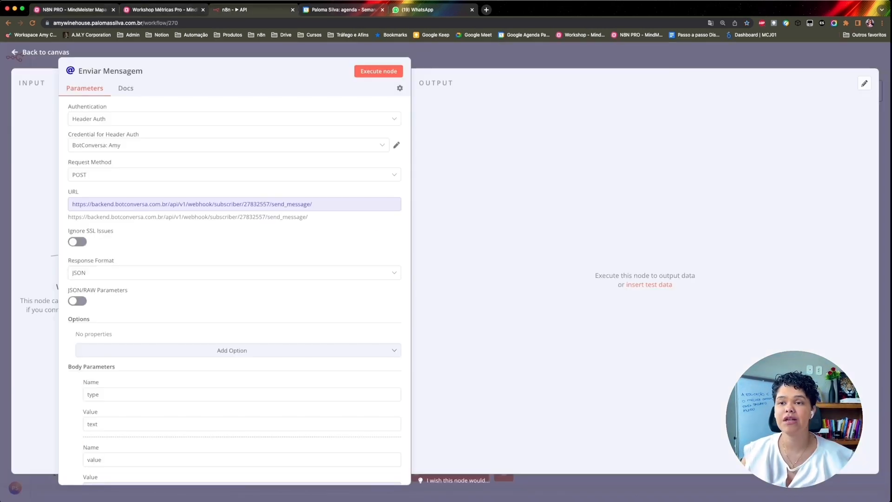
key("Escape")
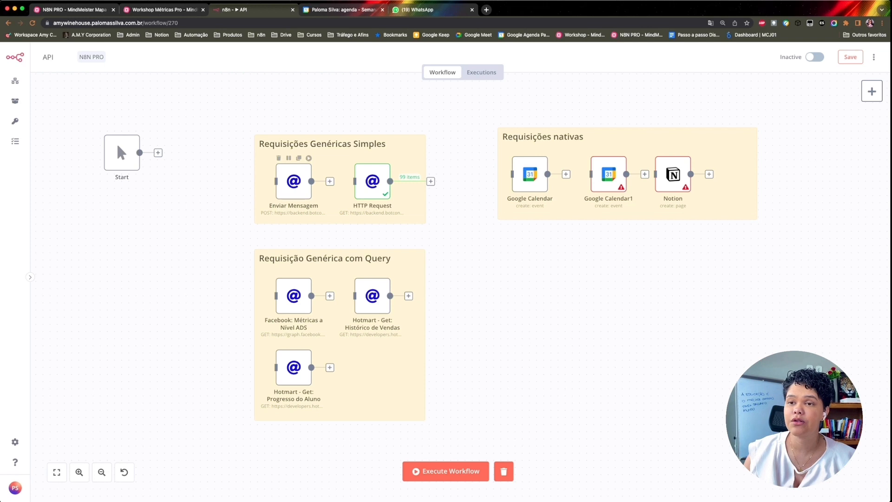
double_click(293, 181)
left_click(274, 204)
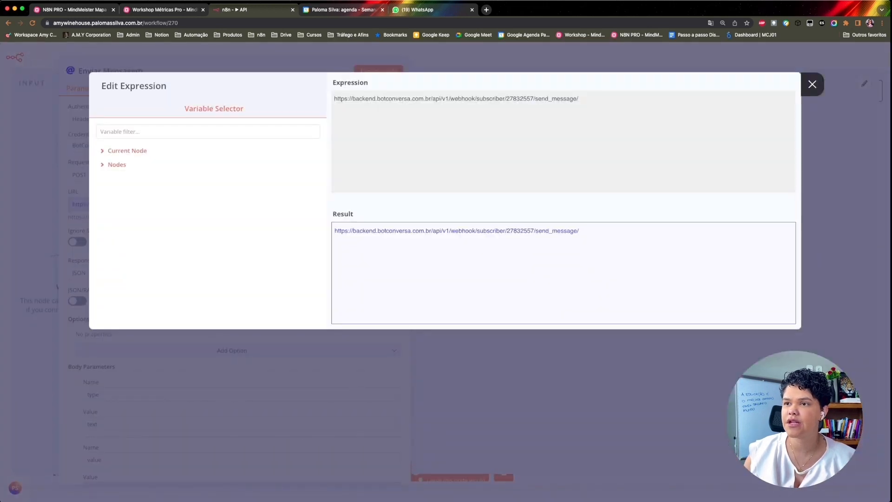
left_click_drag(579, 98, 477, 99)
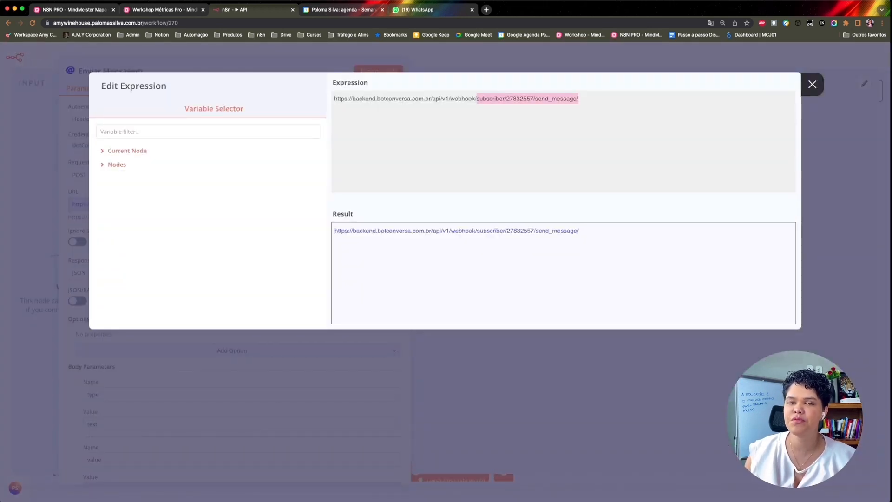
left_click(812, 84)
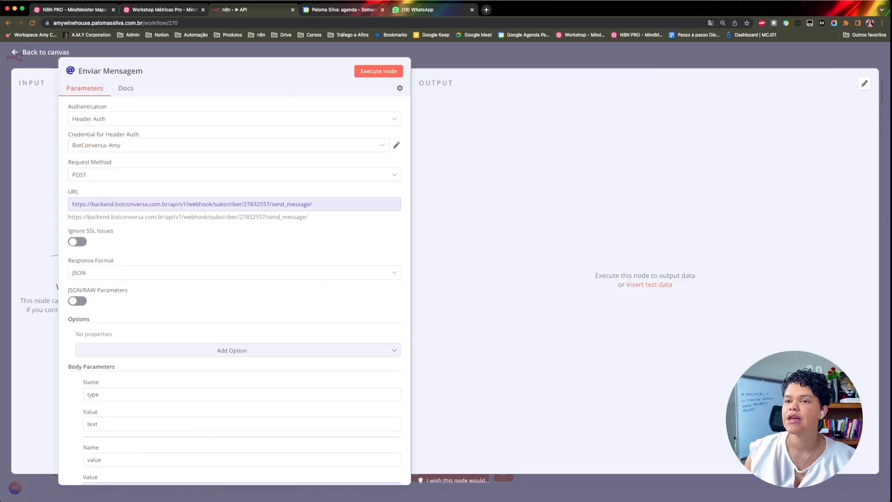
key("Escape")
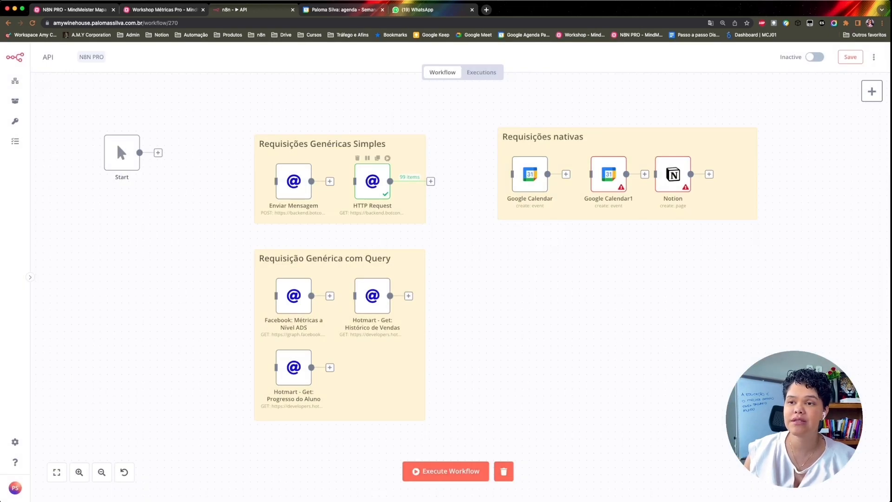
- Open the "HTTP Request" node under "Requisições Genéricas Simples" and examine its full URL
double_click(372, 181)
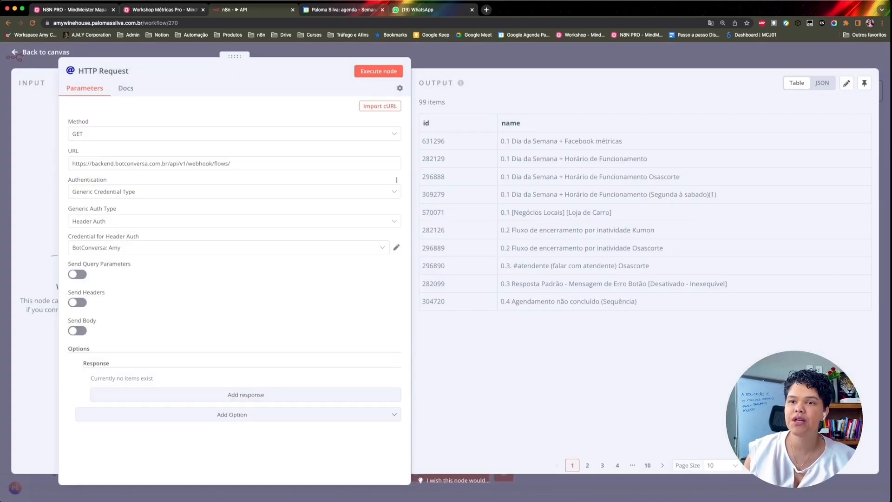
left_click(233, 164)
left_click(187, 164)
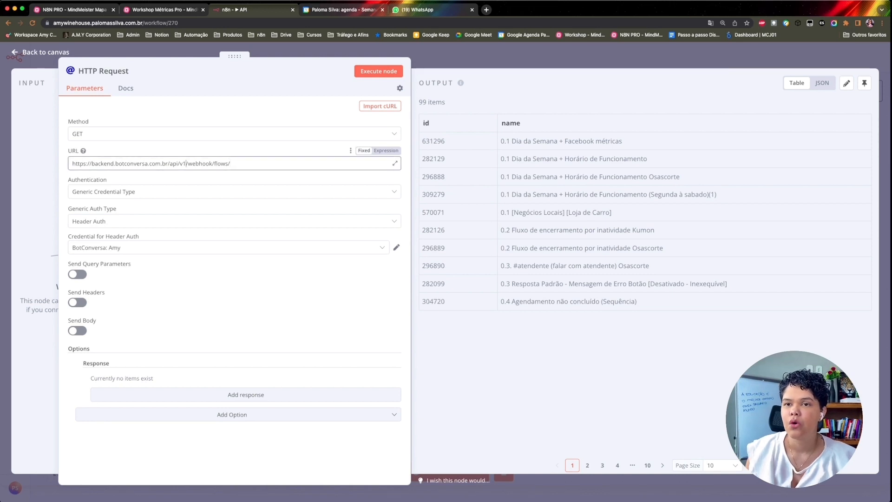
key("super+a")
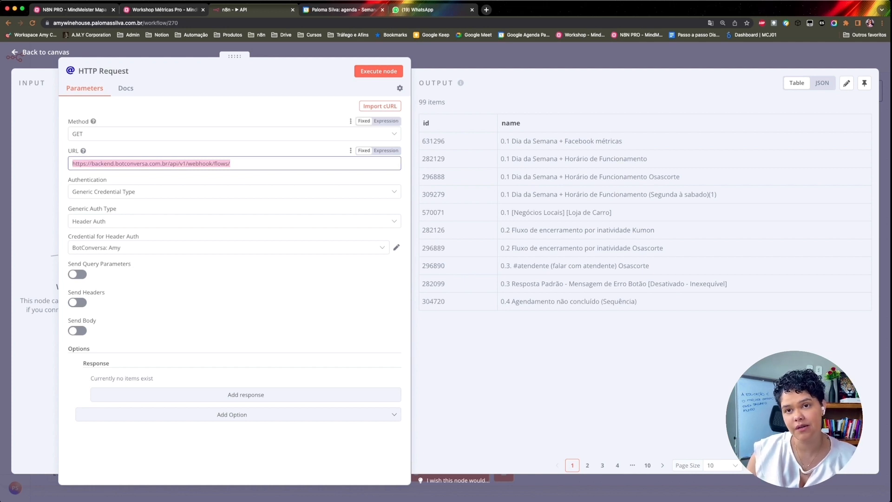
- Switch the "HTTP Request" node's method to POST for comparison and restore it to GET
left_click(93, 134)
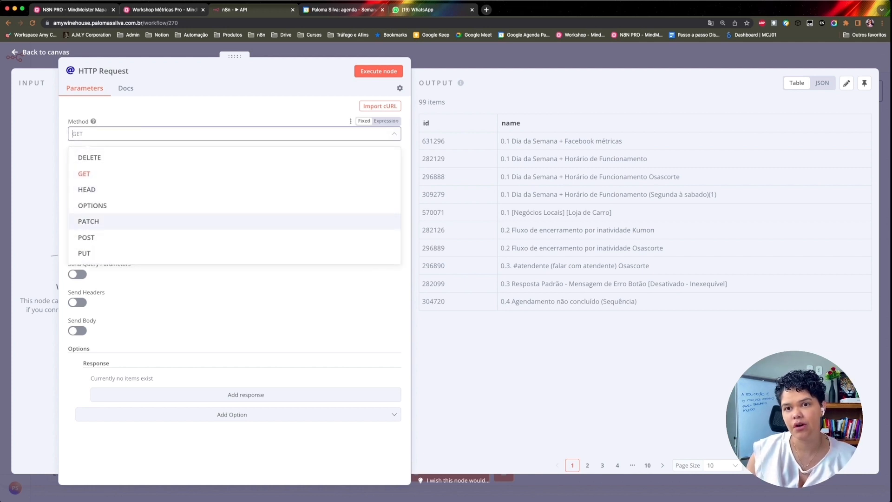
left_click(89, 238)
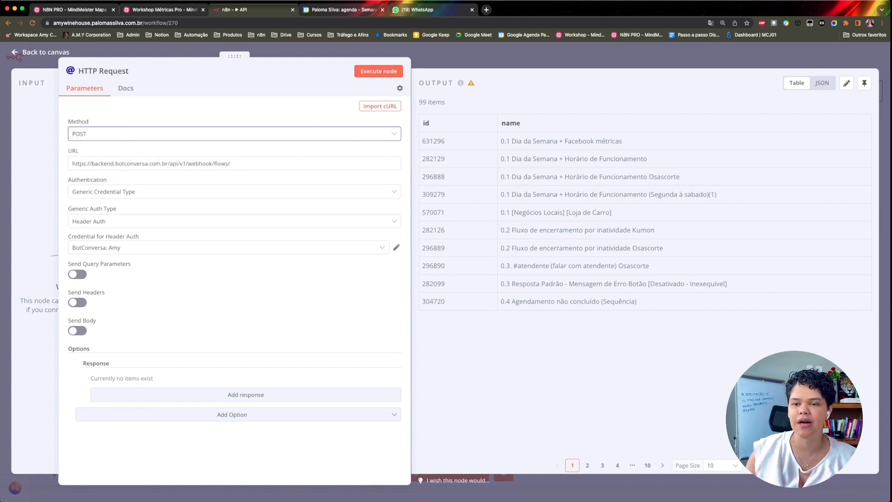
left_click(232, 415)
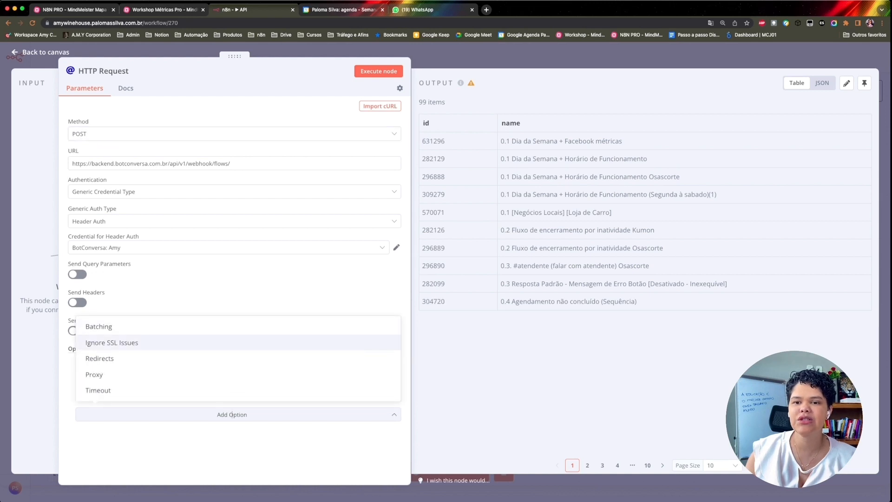
left_click(232, 415)
double_click(433, 141)
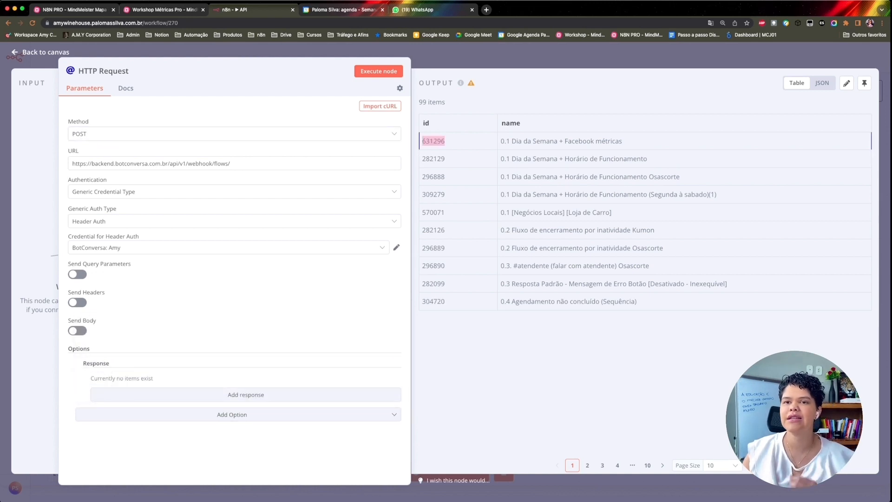
left_click(200, 134)
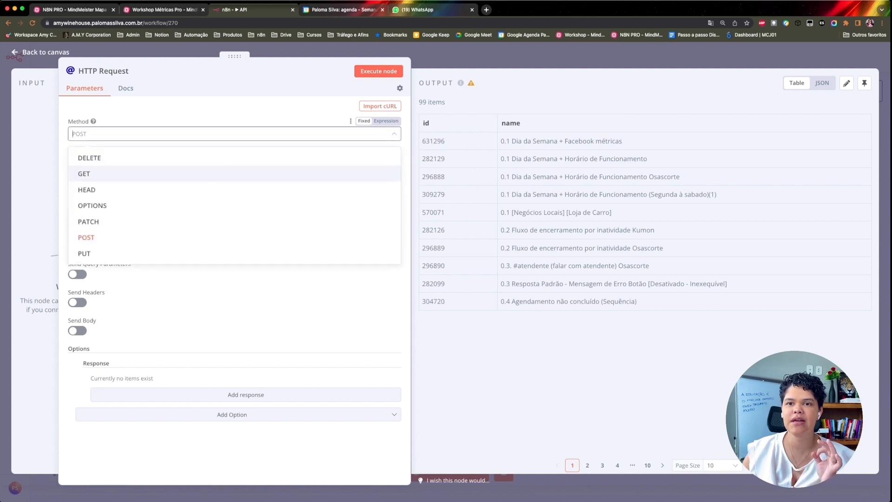
left_click(186, 173)
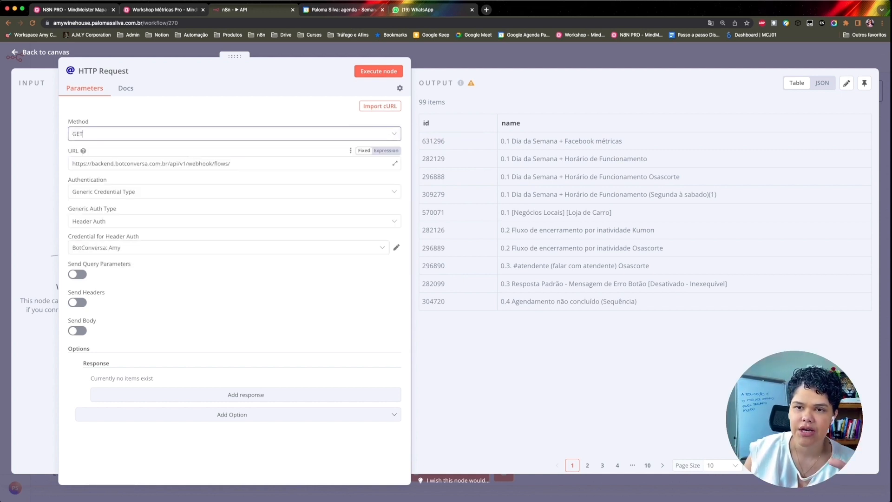
- Compare the URL's generic part up to "webhook" and its specific part "flows" with the mind map's Endpoint subtopics, and leave the node
left_click(230, 163)
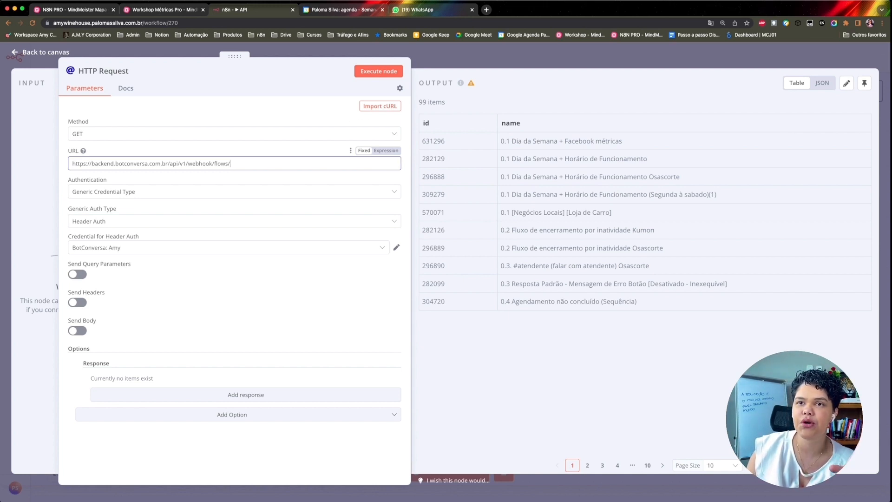
key("super+1")
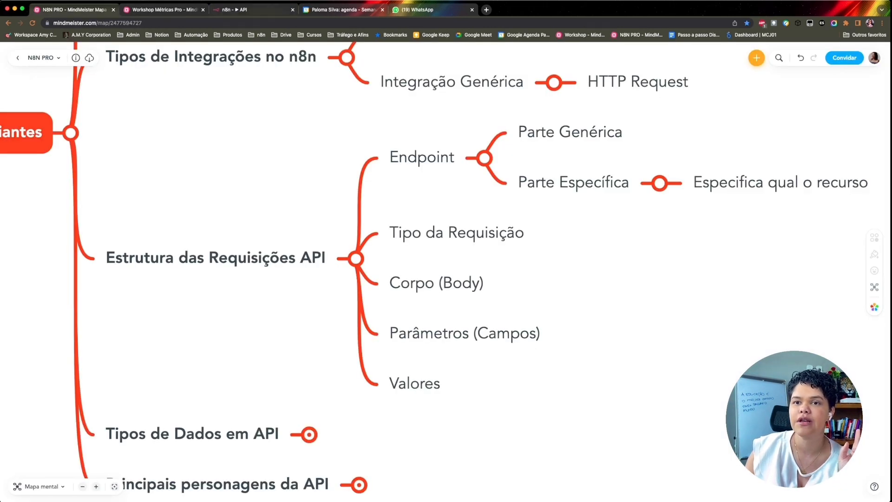
key("super+3")
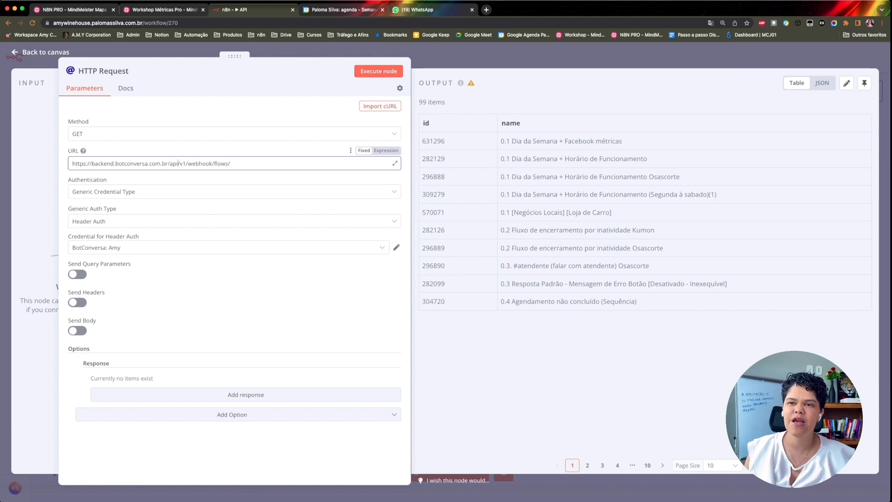
left_click_drag(73, 163, 212, 163)
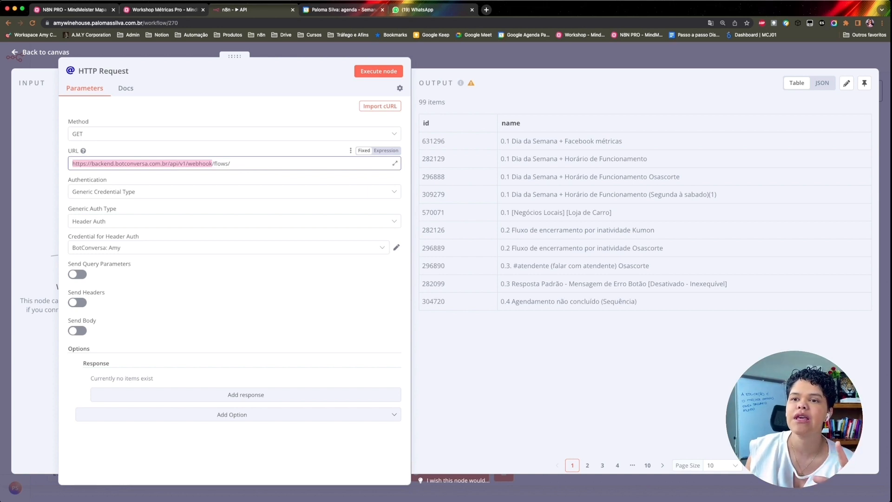
double_click(221, 164)
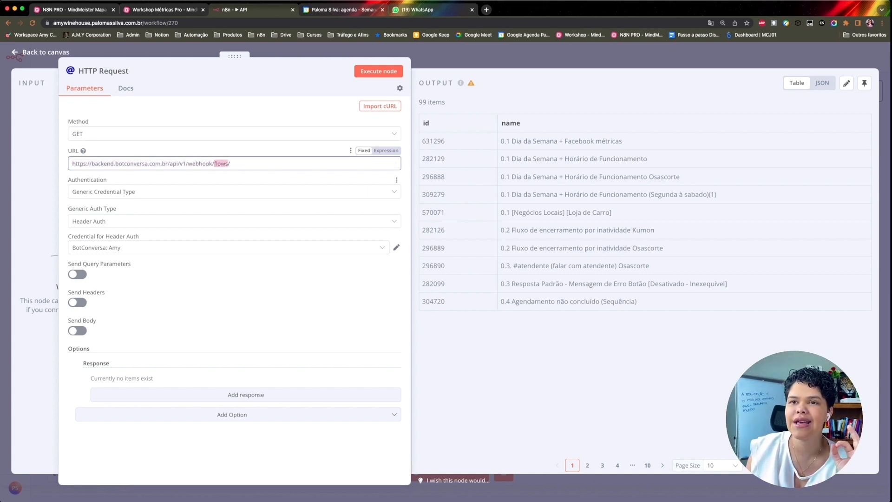
key("super+1")
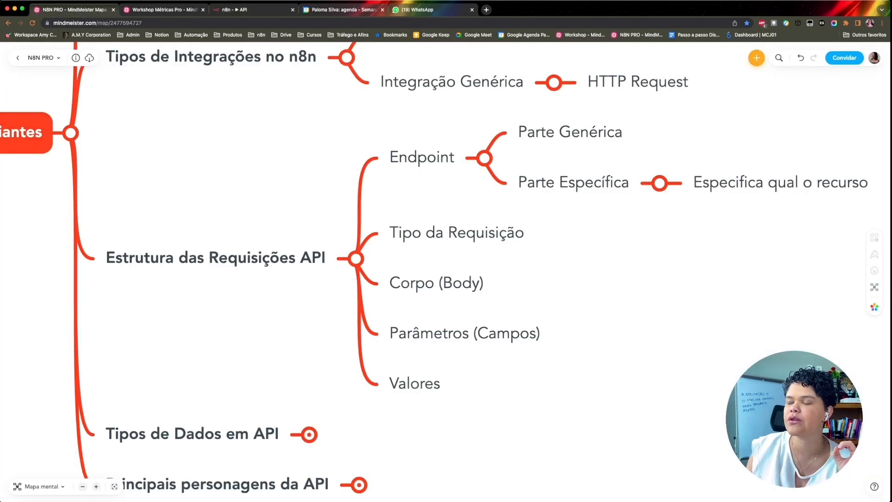
key("super+3")
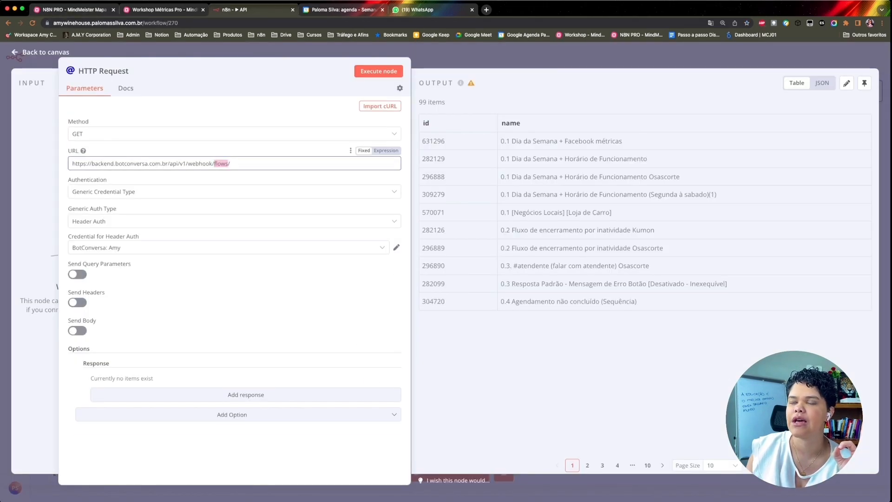
key("Escape")
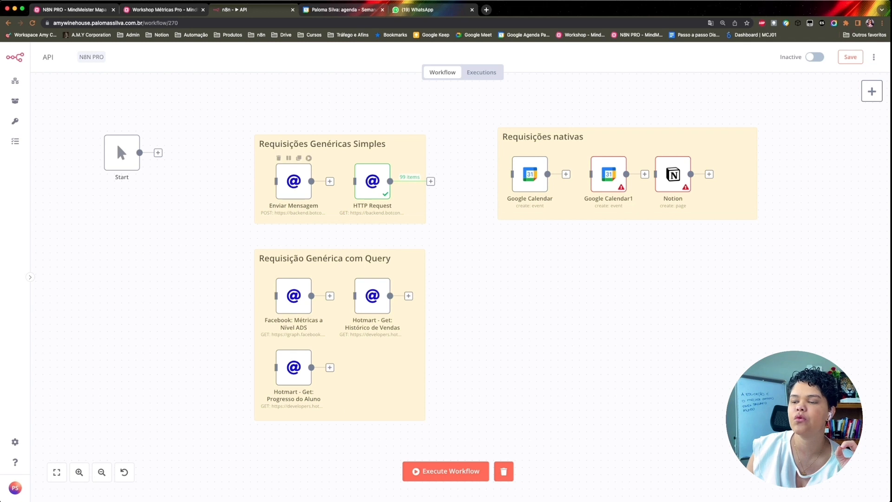
- Open the "Enviar Mensagem" node, compare its URL with the Endpoint branch in the MindMeister map, and return to the n8n canvas
key("super+Tab")
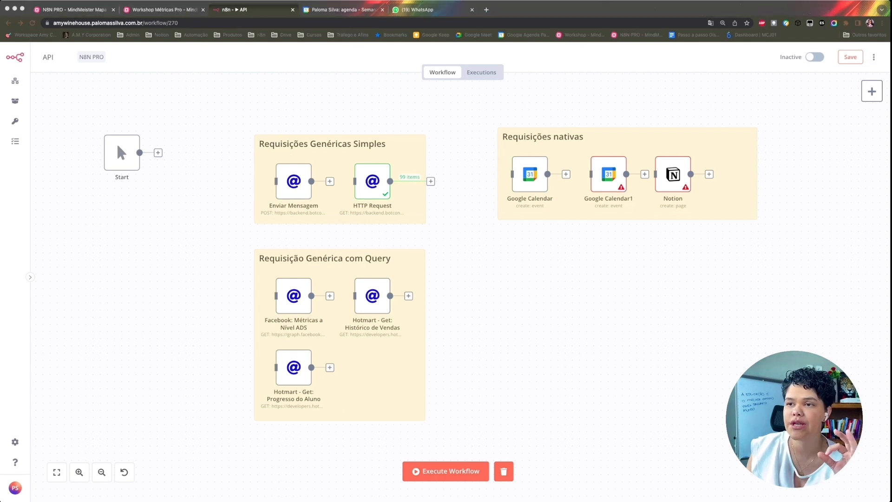
double_click(294, 181)
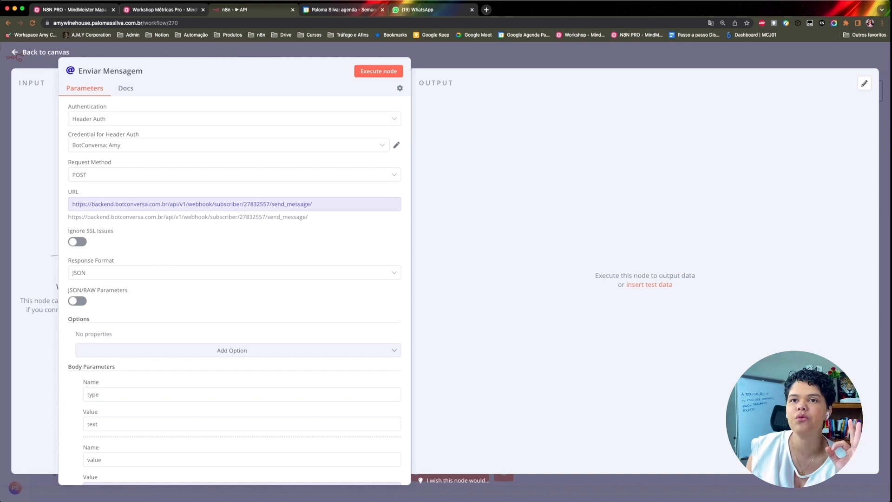
left_click(70, 9)
scroll(446, 272, "right", 1)
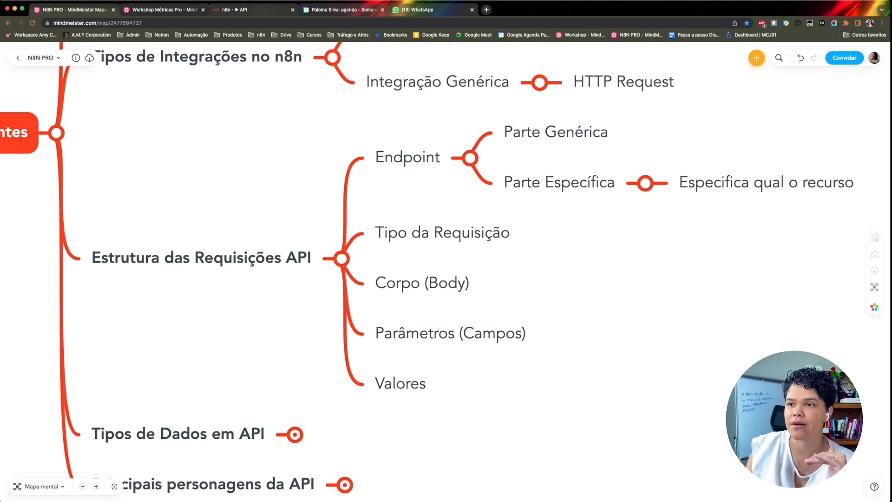
key("super+3")
key("Escape")
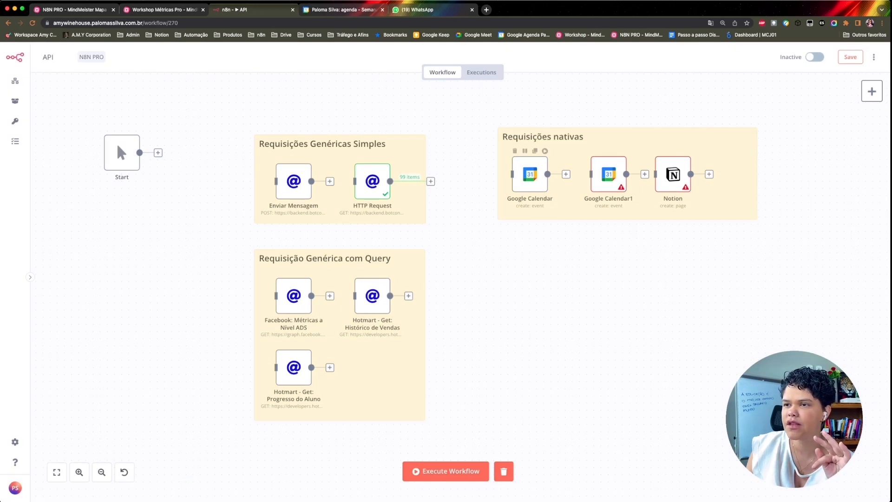
- Open the first "Google Calendar" node, review its credential and the Event resource choice, and return to the canvas
double_click(530, 175)
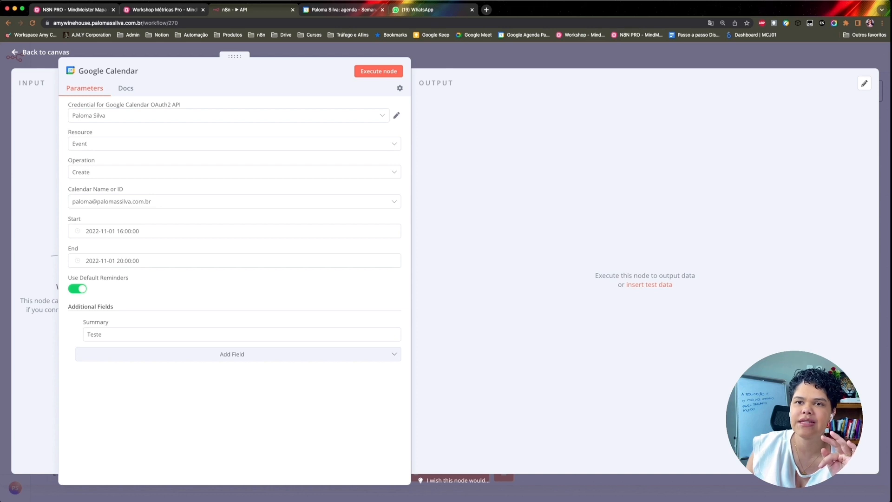
left_click(228, 115)
left_click(104, 187)
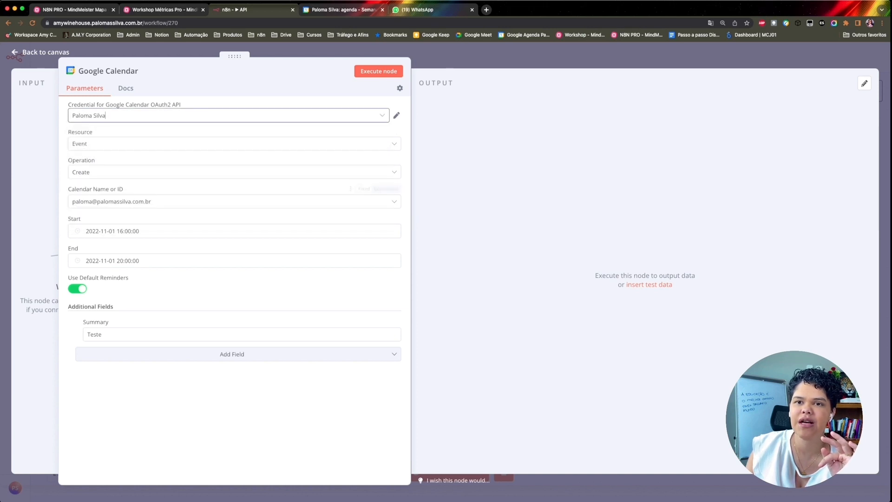
left_click(93, 144)
left_click(89, 183)
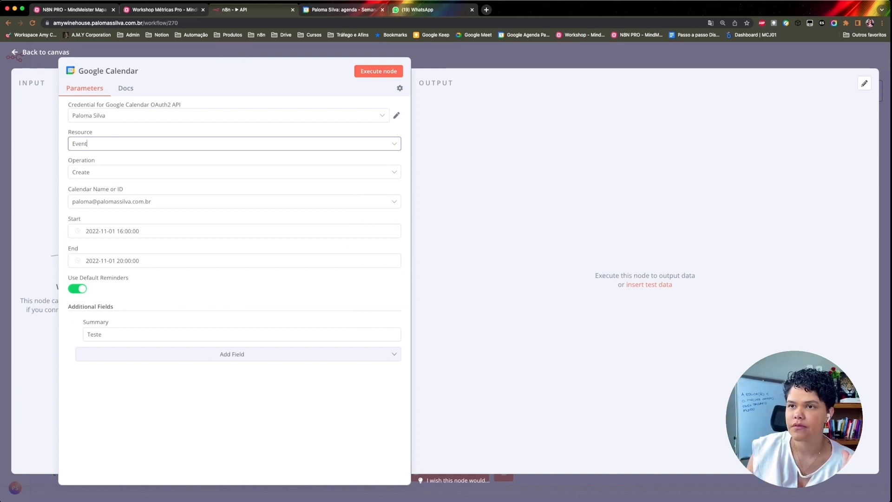
left_click(45, 52)
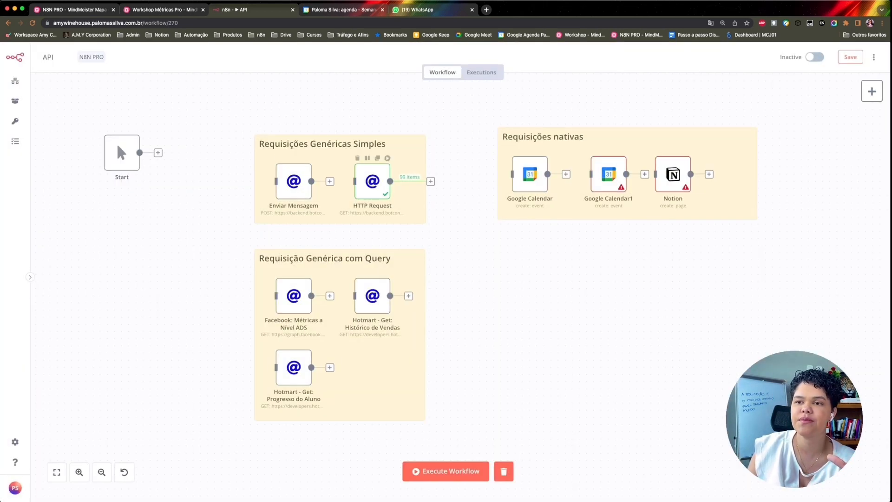
- Reopen the "HTTP Request" node to review its GET method and "flows" endpoint URL
double_click(372, 181)
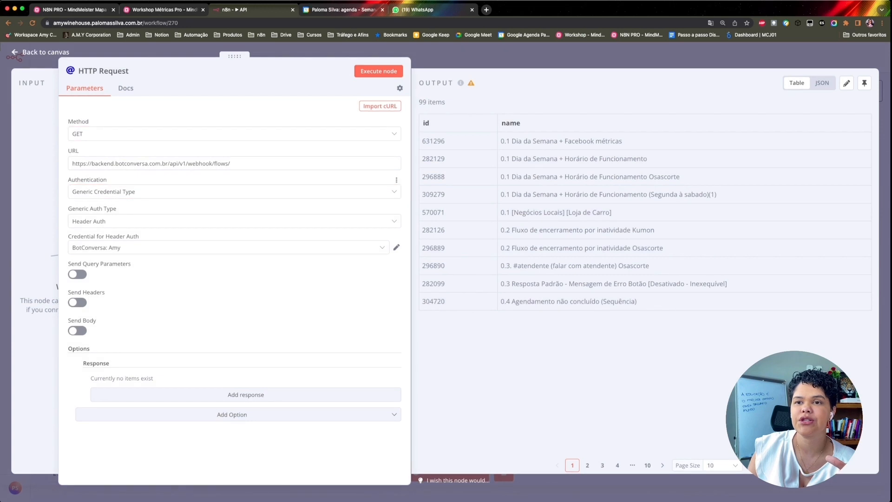
key("super+Tab")
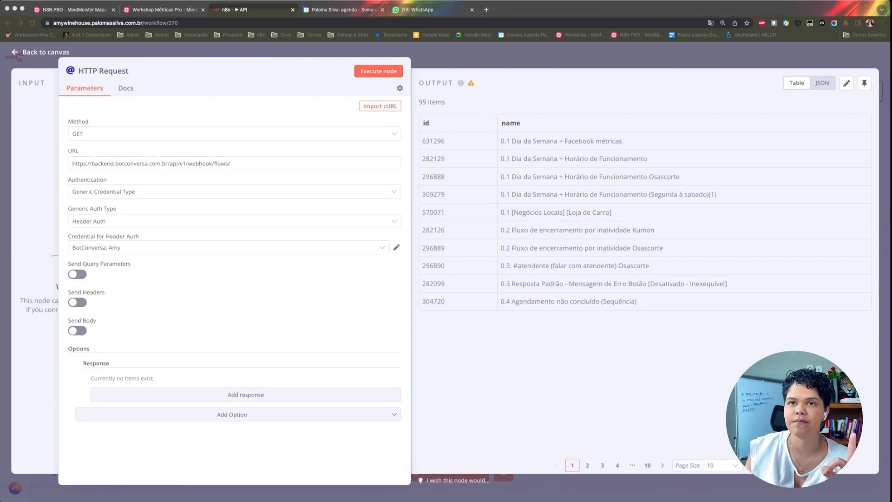
key("super+Tab")
- Switch to the MindMeister map and review the request types, integration types and "Estrutura das Requisições API" branches
left_click(80, 11)
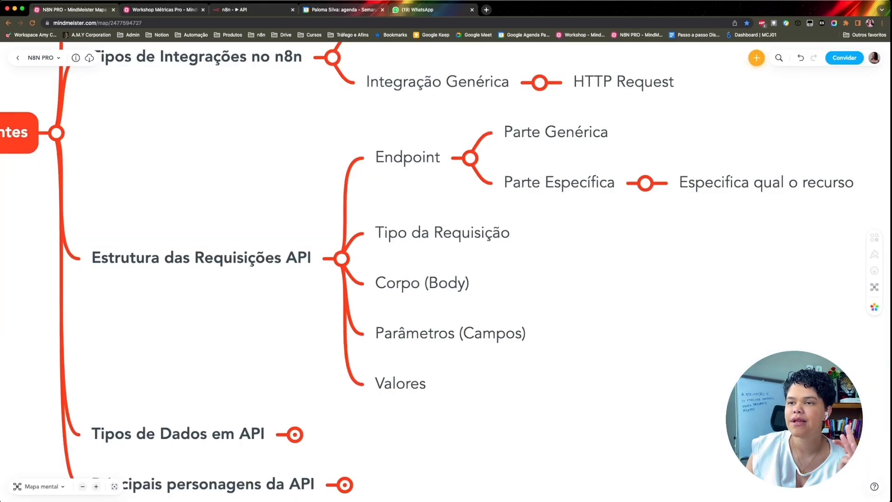
scroll(446, 272, "up", 1)
scroll(446, 272, "right", 1)
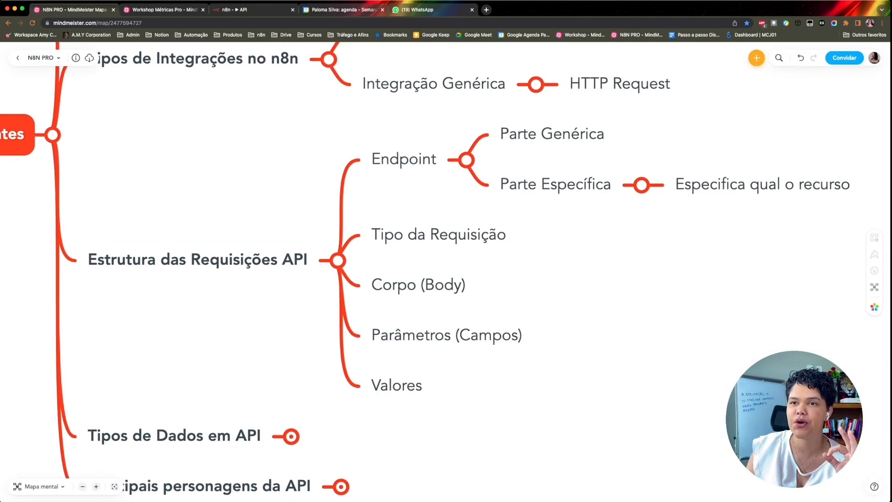
scroll(426, 272, "up", 5)
scroll(427, 272, "right", 1)
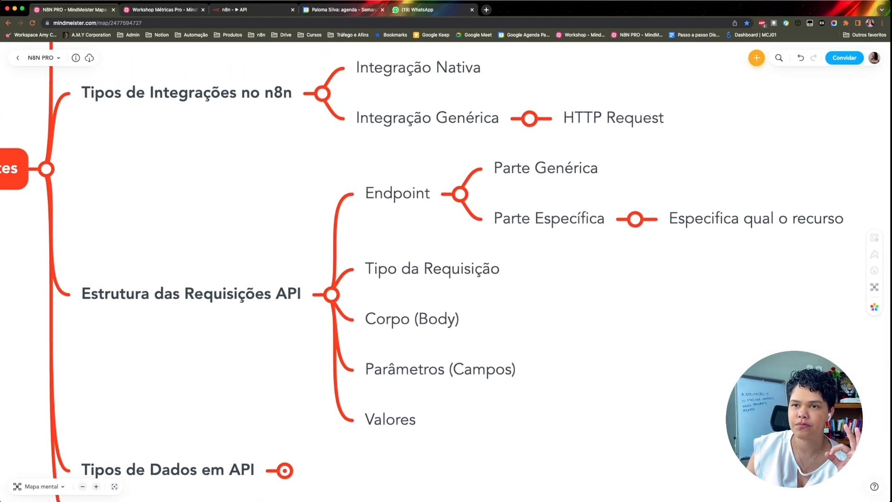
scroll(427, 272, "up", 10)
scroll(426, 272, "left", 2)
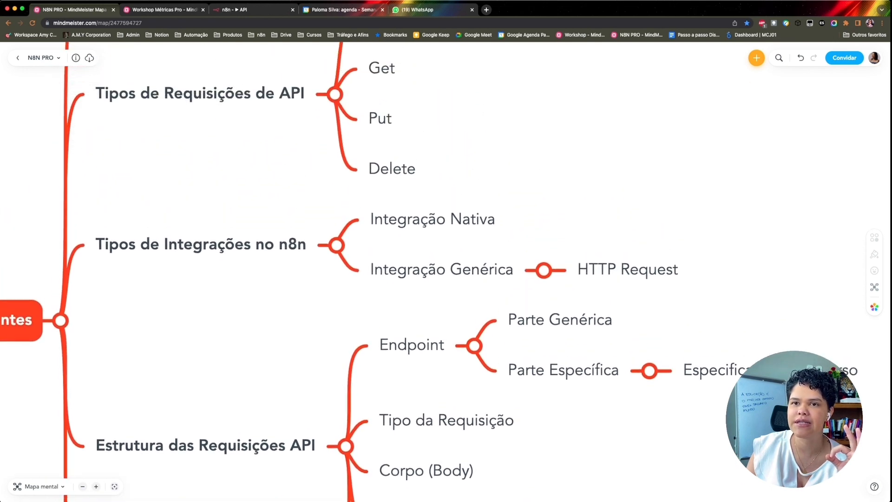
scroll(426, 272, "up", 2)
scroll(427, 272, "down", 14)
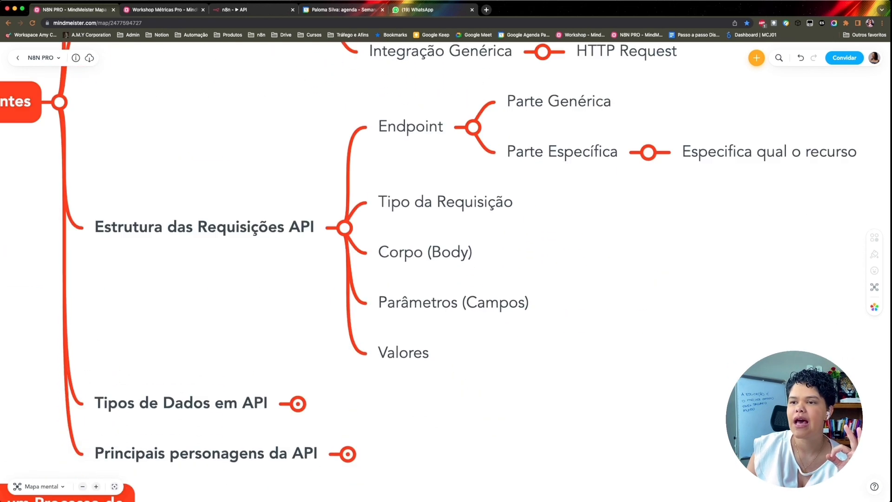
scroll(427, 272, "right", 2)
scroll(427, 272, "up", 1)
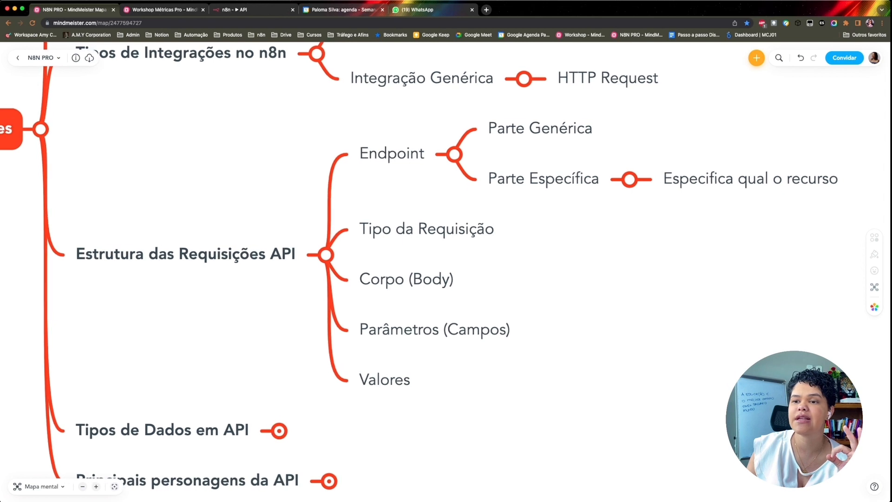
scroll(427, 272, "left", 1)
scroll(427, 272, "up", 1)
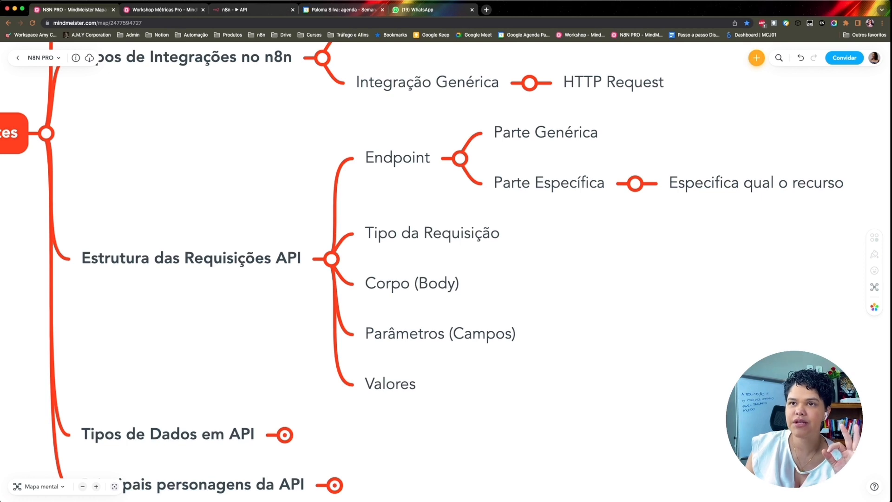
key("super+3")
key("super+1")
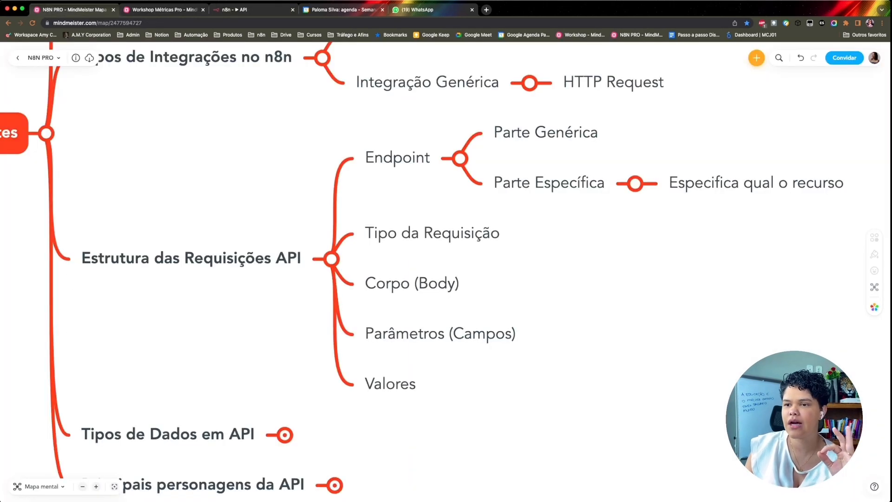
- Add a "Filtros (Query)" topic below "Parâmetros (Campos)" in the "Estrutura das Requisições API" branch
left_click(440, 334)
key("Return")
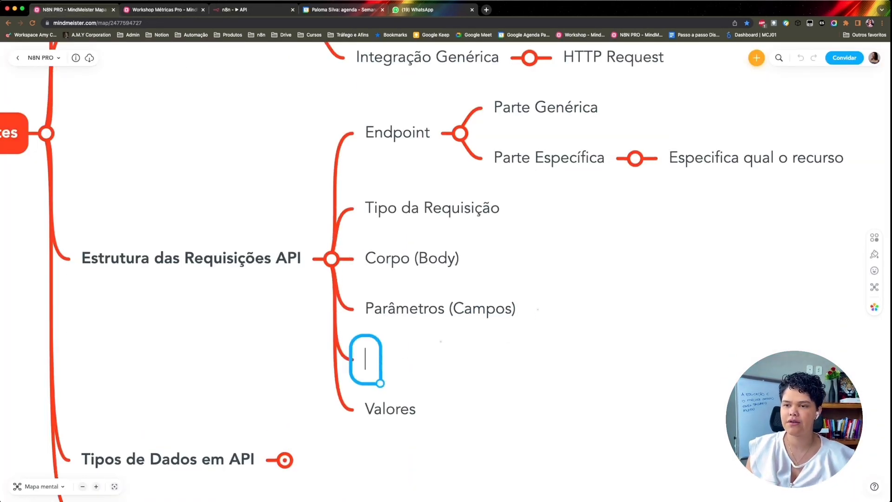
type("Filtros (")
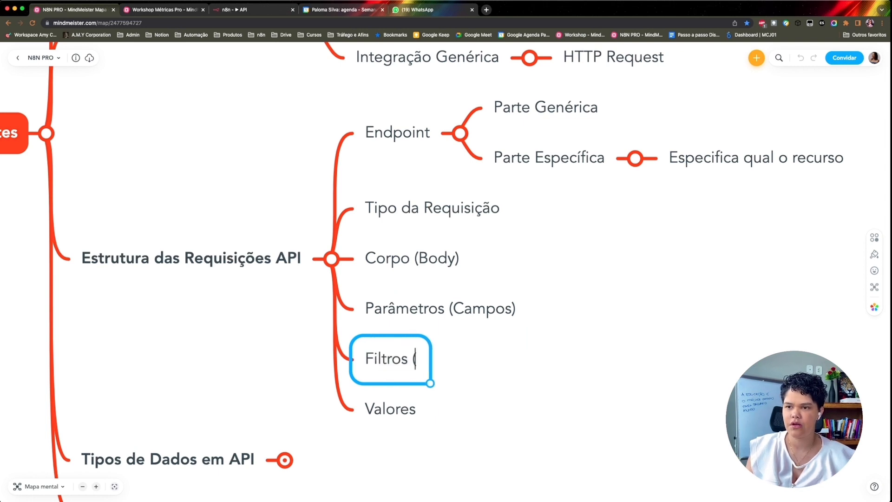
type("Query")
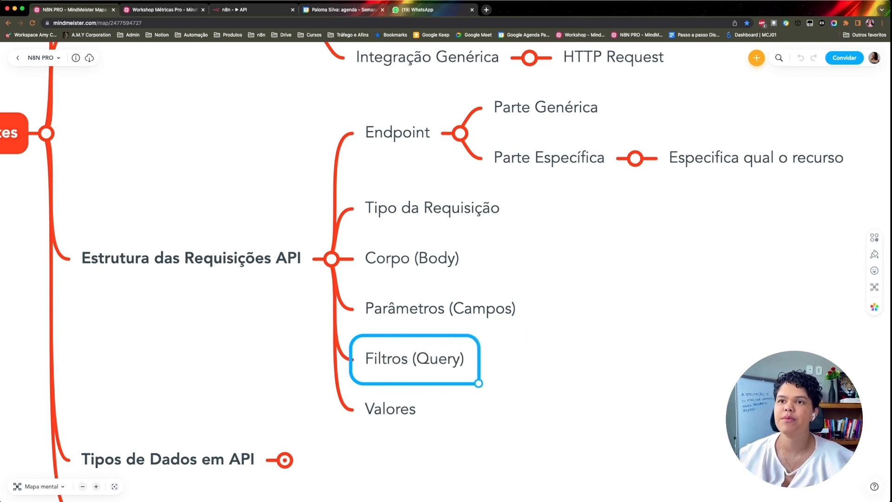
- Switch to n8n, leave the "HTTP Request" node and examine the subscriber and "send_message" parts of the "Enviar Mensagem" URL
key("super+3")
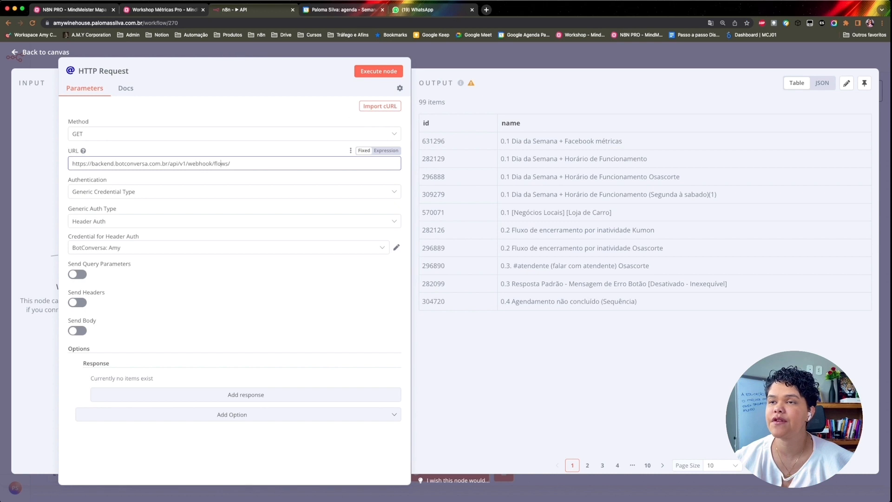
key("Escape")
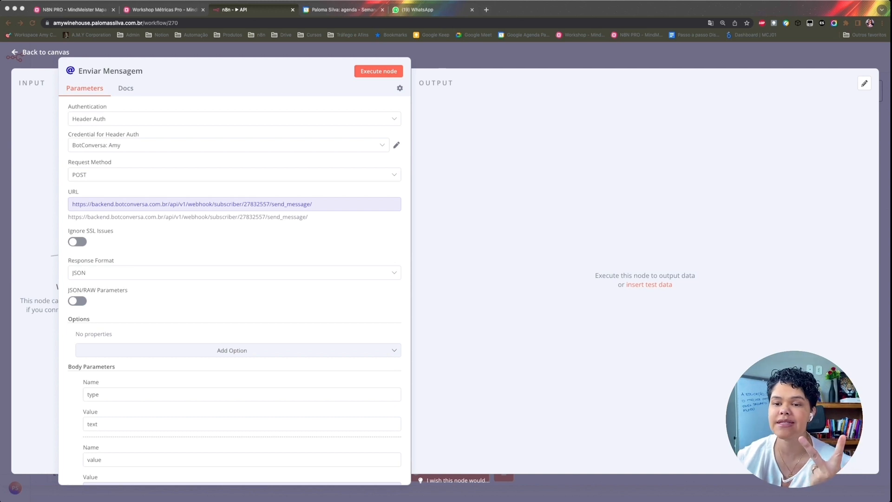
key("super+Tab")
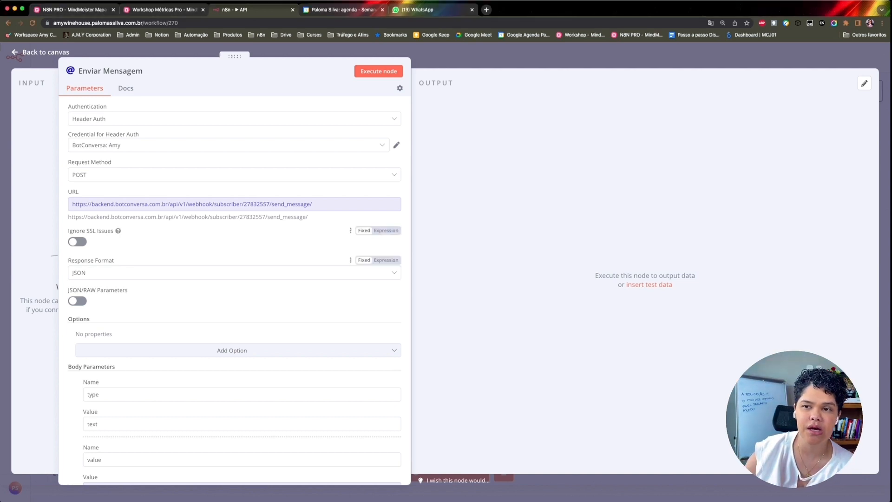
left_click(311, 204)
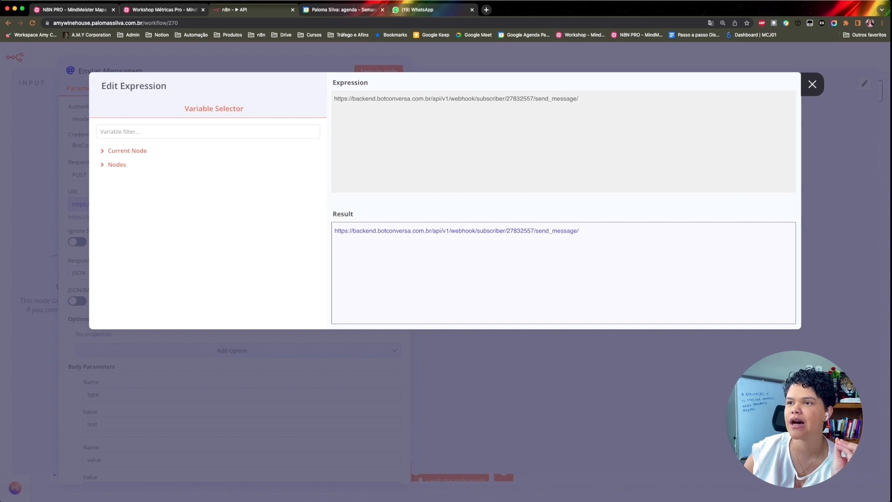
left_click_drag(536, 98, 579, 98)
left_click(493, 99)
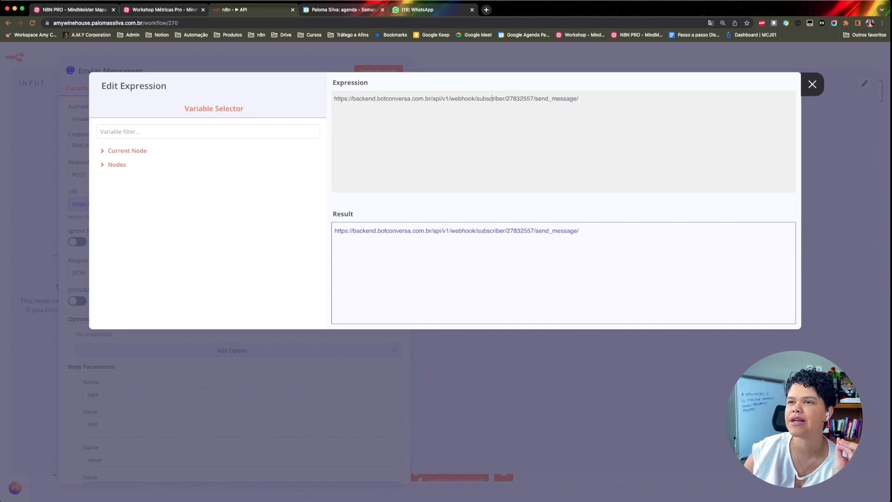
left_click_drag(476, 99, 536, 99)
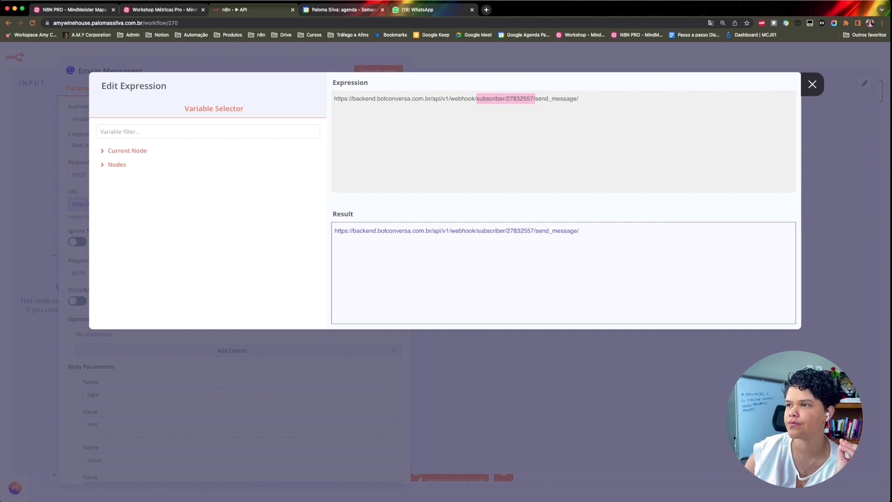
left_click(812, 85)
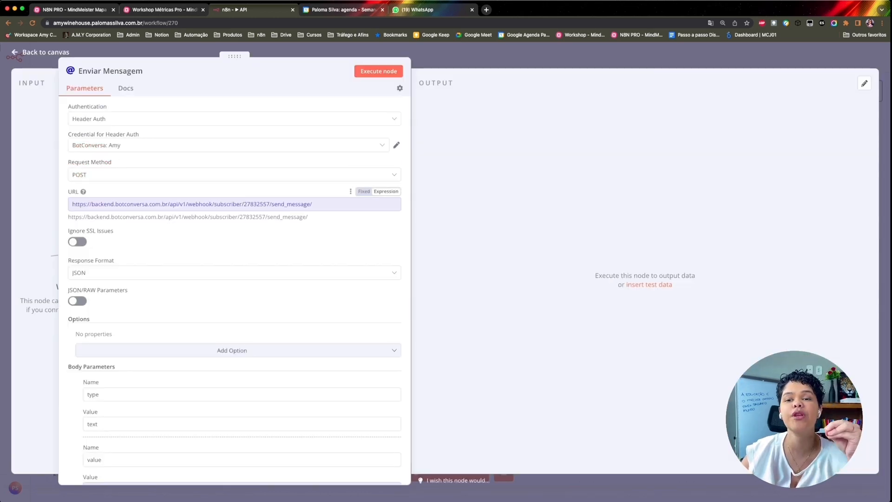
scroll(238, 325, "down", 4)
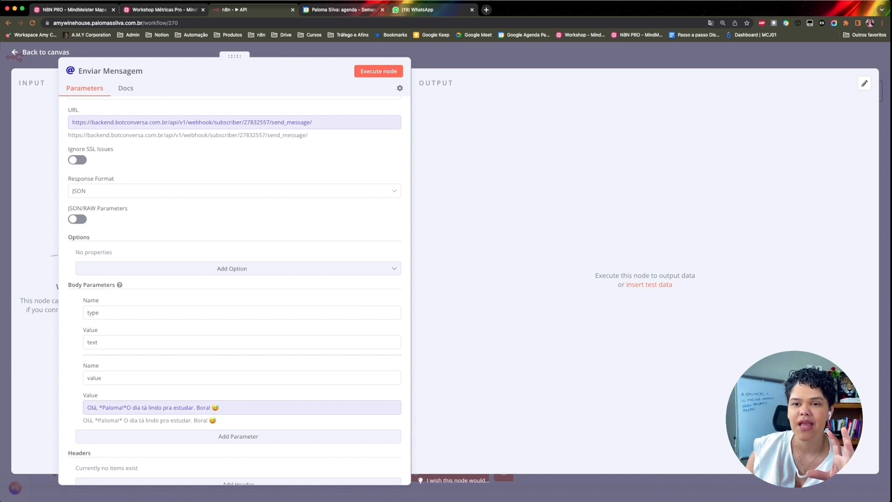
- Switch to the MindMeister map and add a "COMO EU QUERO" subtopic to "Corpo (Body)"
left_click(73, 10)
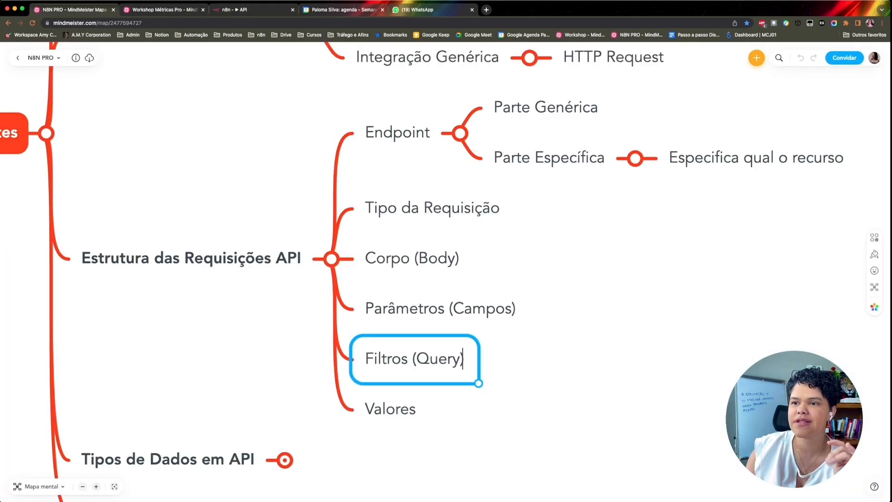
left_click(412, 259)
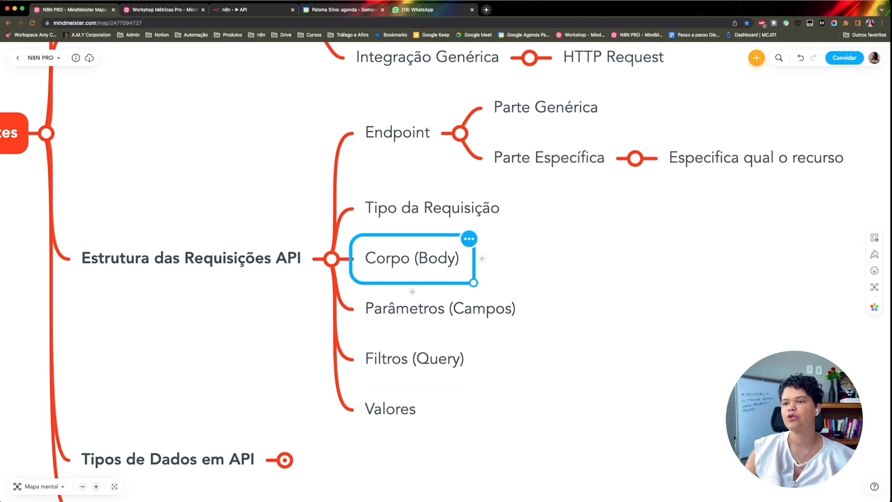
left_click(482, 258)
type("CO")
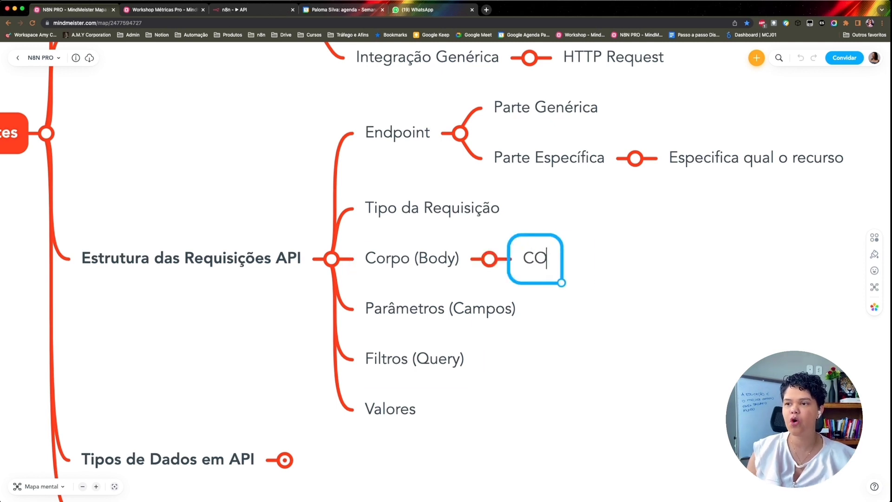
type("MO EU QUERO")
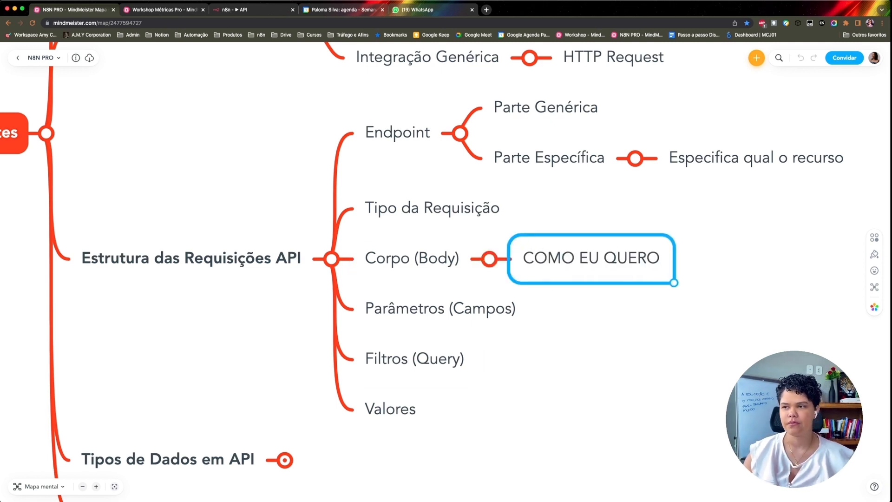
key("Escape")
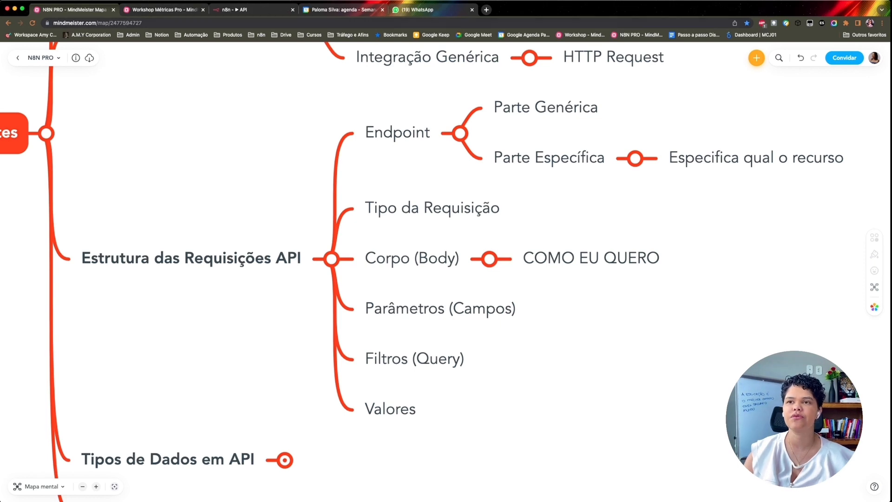
- Return to n8n and review the "Enviar Mensagem" node's Body Parameters, including the type name, its text value and the message expression
left_click(251, 10)
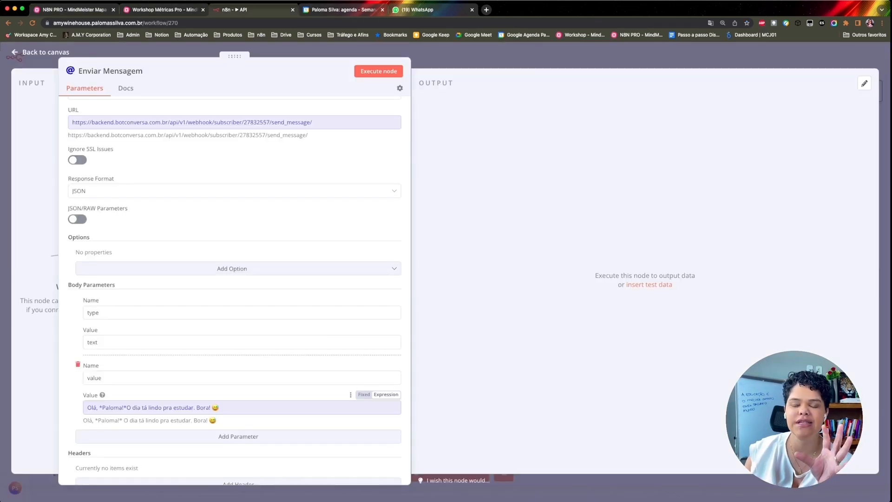
scroll(239, 292, "down", 1)
scroll(238, 292, "up", 3)
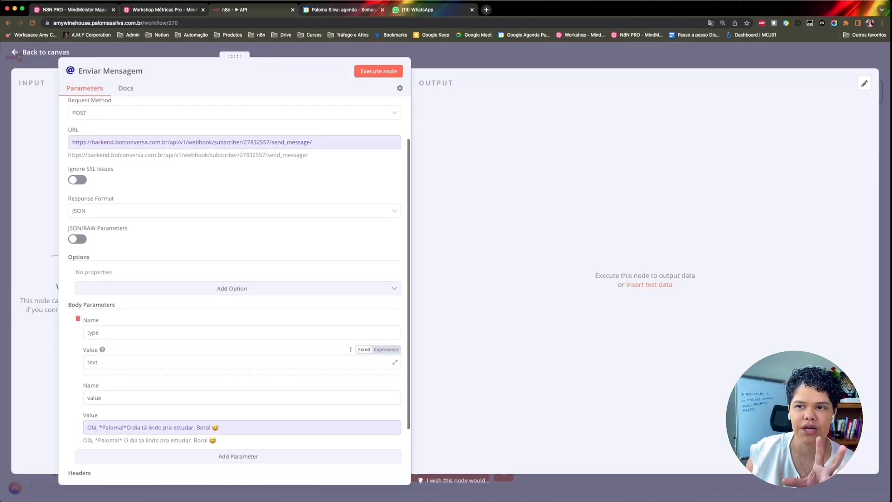
scroll(238, 292, "up", 2)
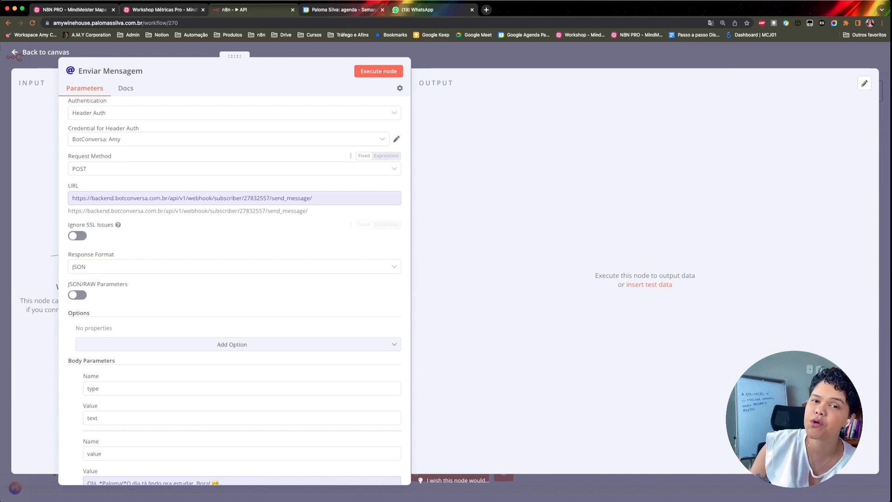
scroll(238, 290, "down", 4)
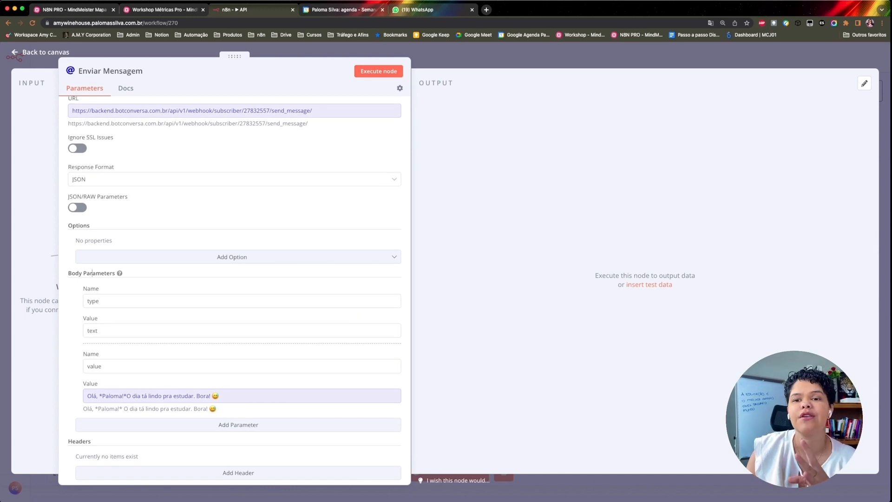
left_click_drag(116, 273, 69, 273)
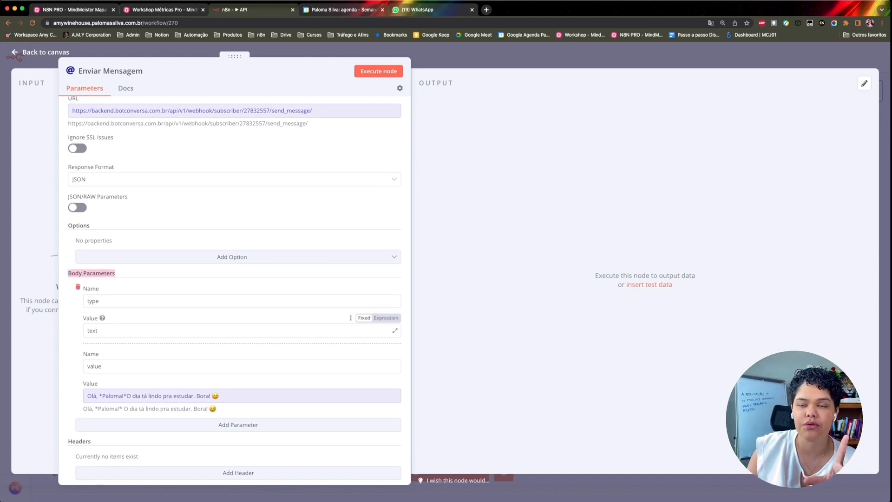
left_click(105, 301)
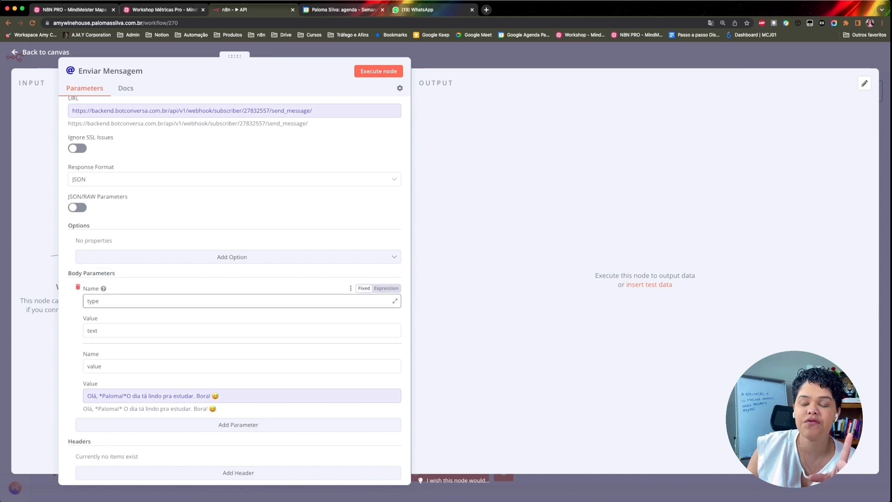
double_click(94, 301)
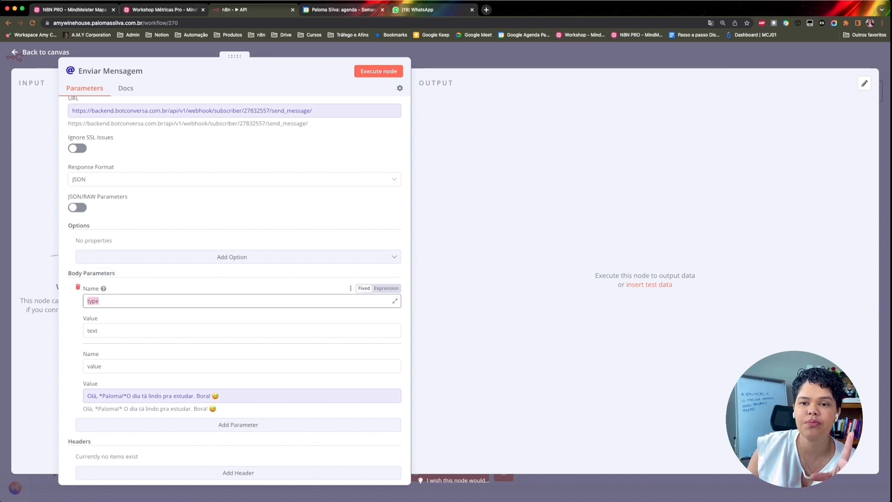
double_click(93, 331)
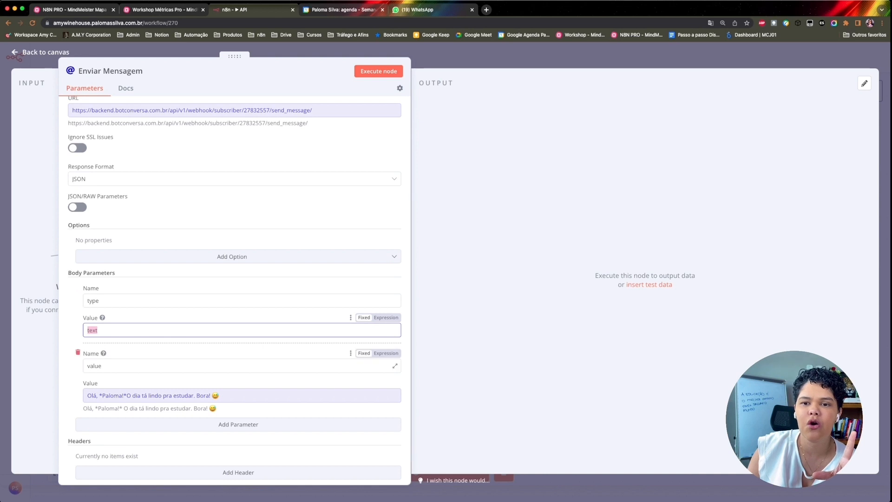
left_click(242, 396)
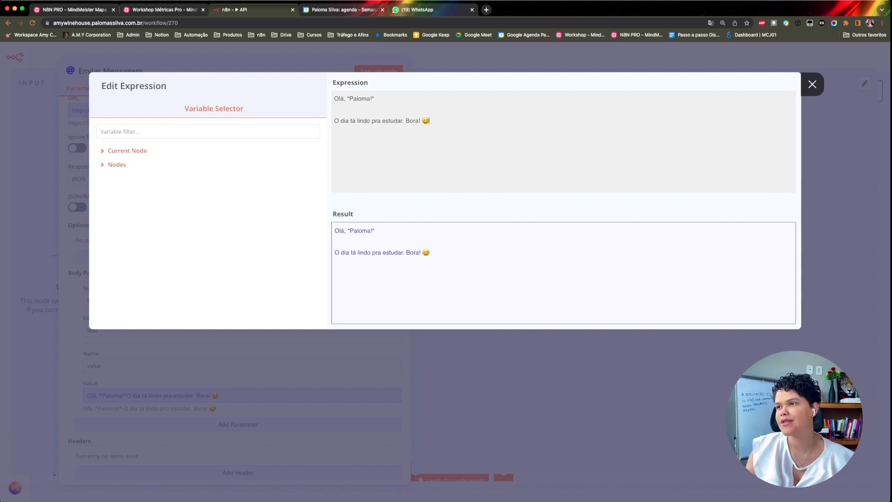
left_click(812, 84)
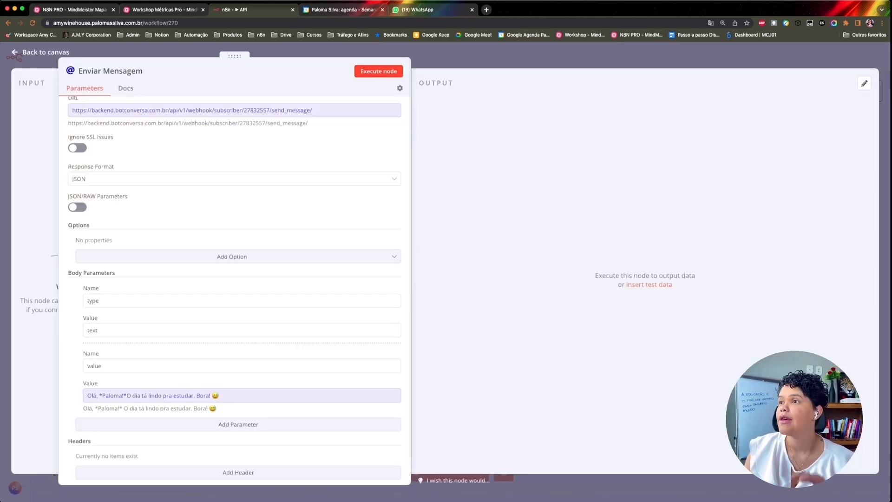
- Execute the "Enviar Mensagem" node and check the AmyBot conversation in WhatsApp Web for the sent message
left_click(379, 71)
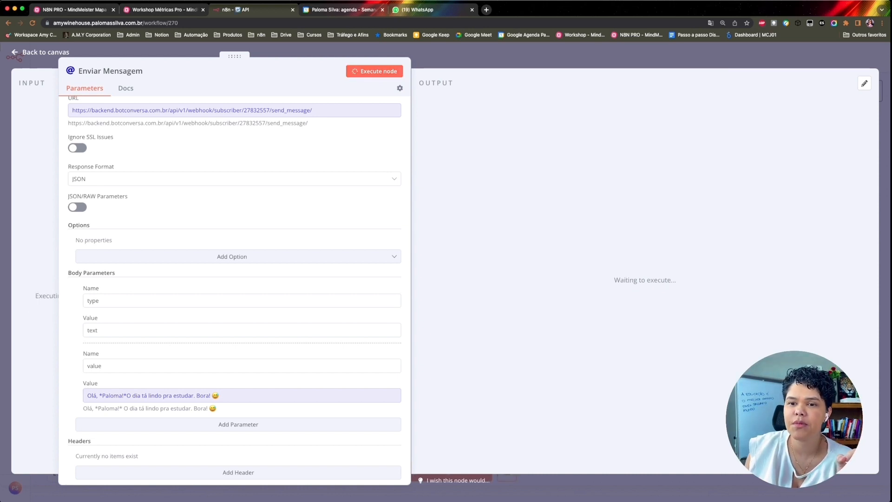
left_click(428, 10)
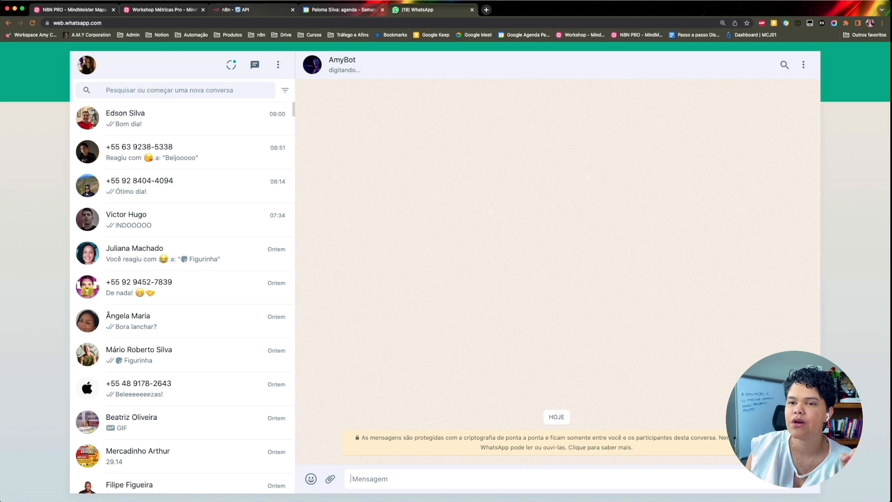
key("super+3")
key("super+5")
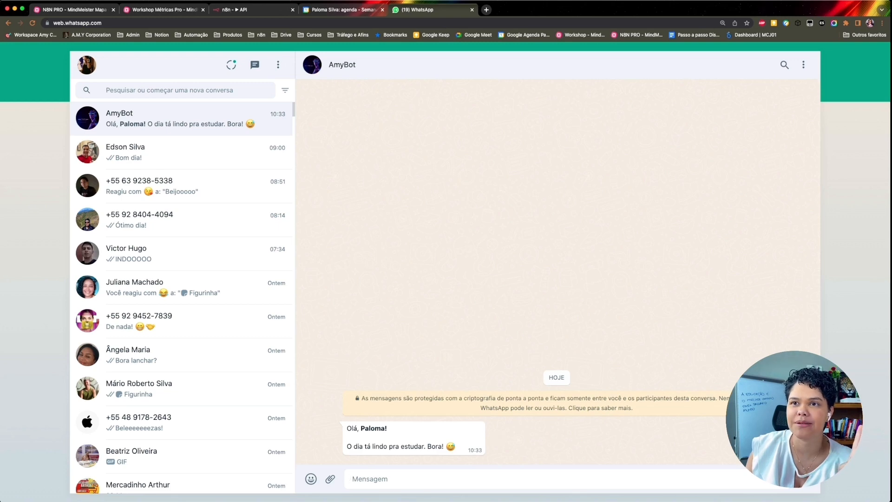
- Return to n8n and compare the message text in the body value's expression with the WhatsApp message
key("super+3")
left_click(242, 396)
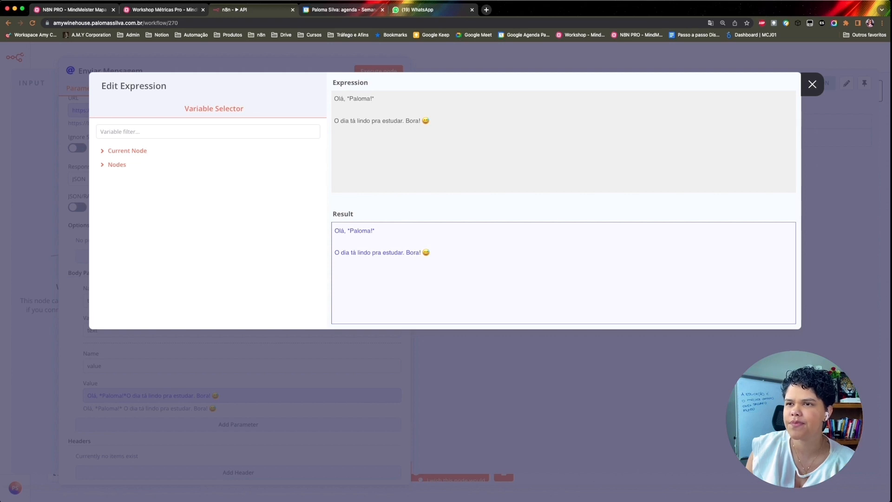
triple_click(376, 121)
left_click(433, 139)
left_click(812, 84)
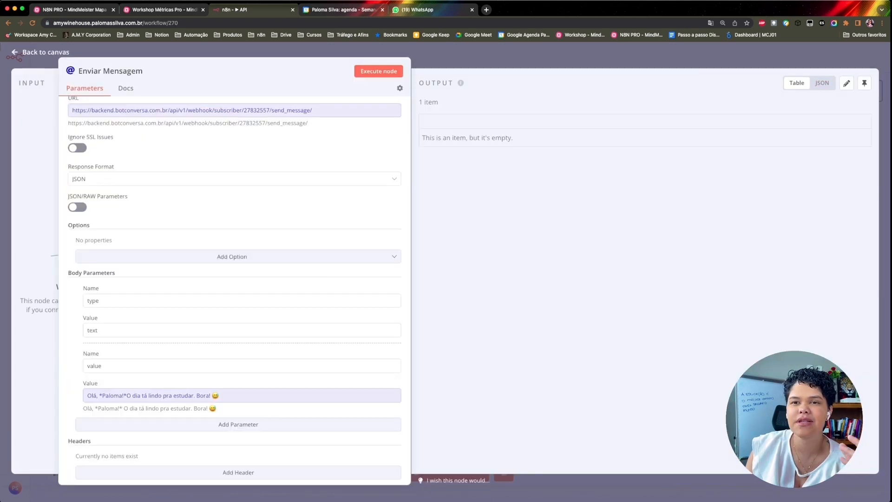
- Examine the "send_message", subscriber and generic base parts of the "Enviar Mensagem" URL expression, and close the expression editor
scroll(232, 270, "up", 3)
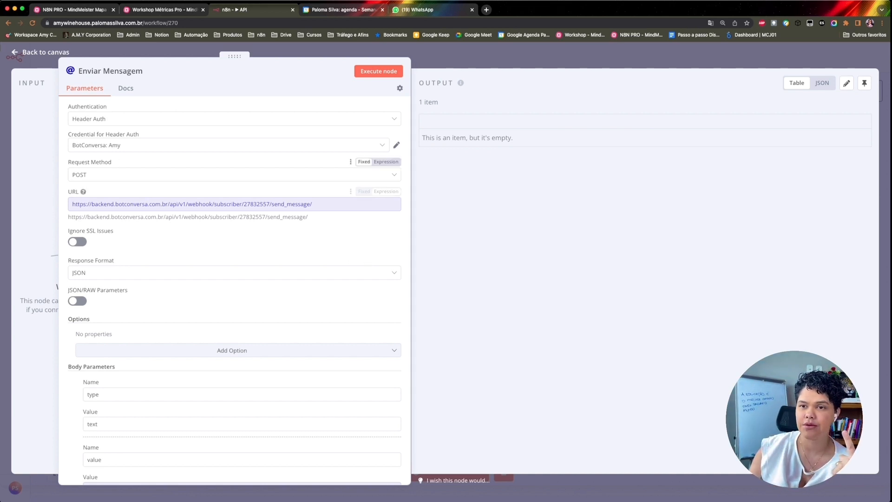
left_click(234, 204)
double_click(553, 98)
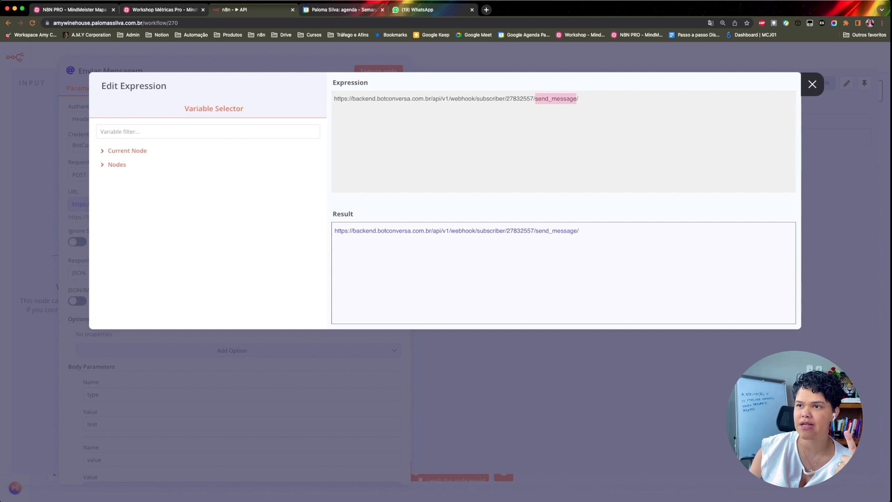
left_click(492, 98)
left_click_drag(477, 98, 538, 99)
left_click(472, 99)
left_click_drag(476, 98, 333, 99)
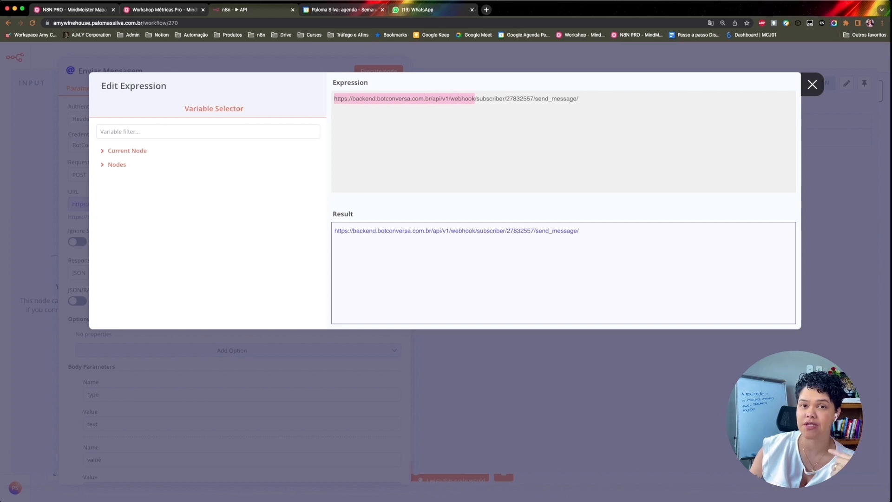
key("Escape")
scroll(234, 324, "down", 2)
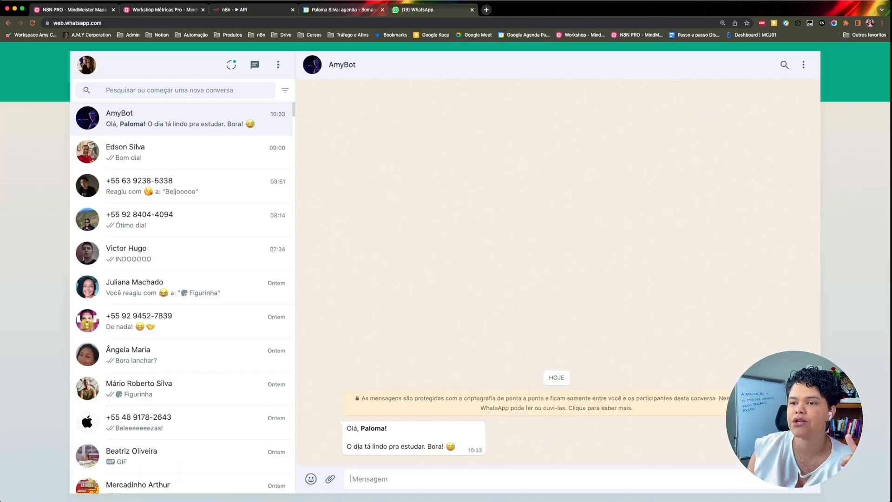
- Highlight the sent message in the AmyBot conversation, and return to n8n to compare it with the "Enviar Mensagem" node's URL and Body Parameters
left_click(433, 9)
left_click_drag(455, 447, 347, 428)
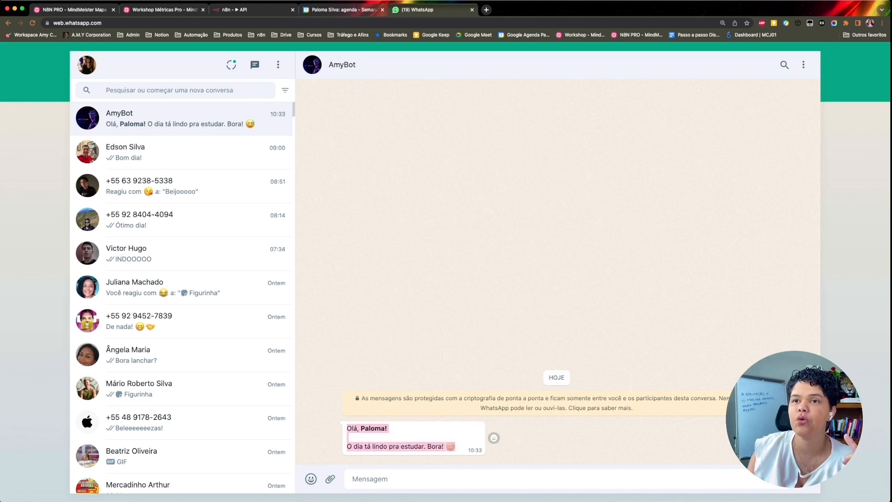
left_click(251, 9)
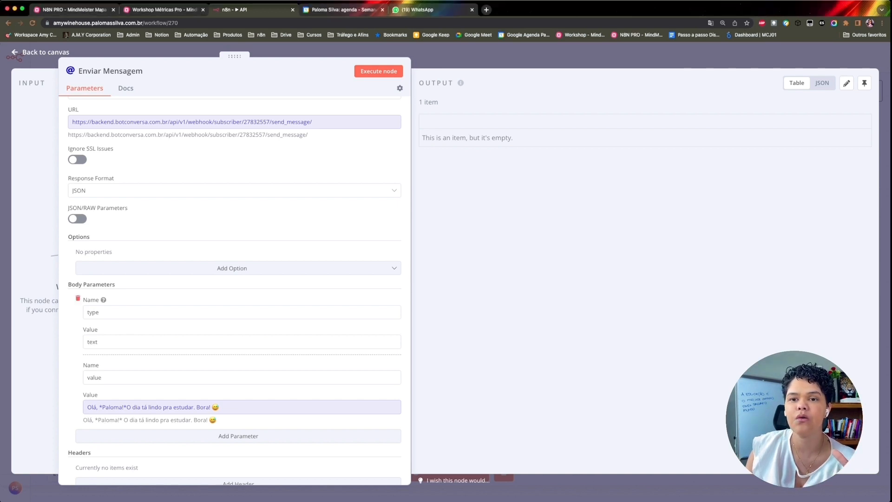
scroll(235, 242, "up", 1)
scroll(235, 242, "up", 1)
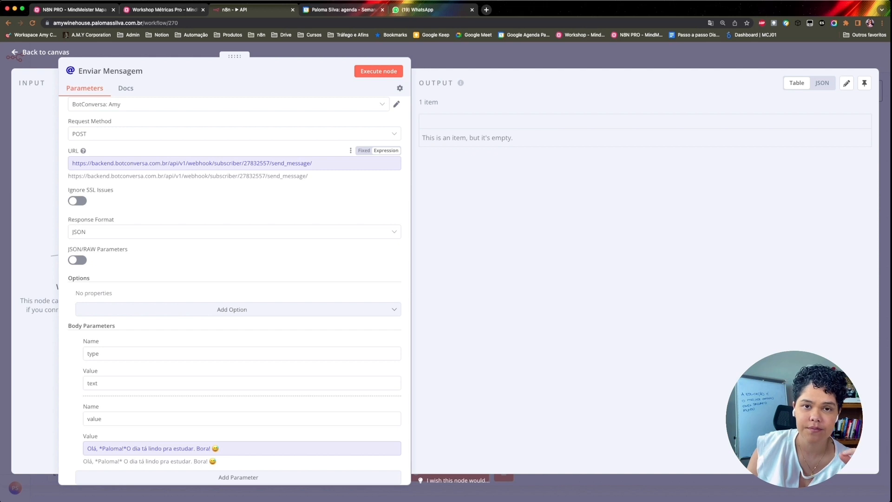
scroll(234, 354, "down", 2)
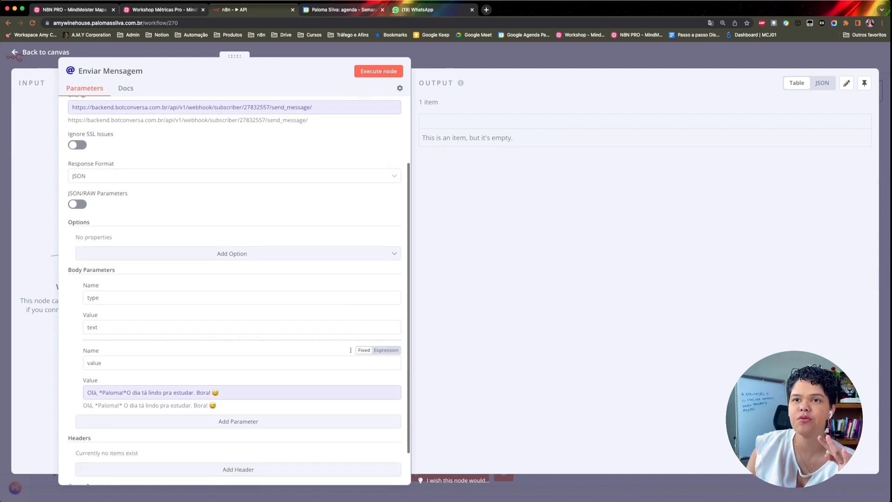
- Review the "Estrutura das Requisições API" branch in the MindMeister map against the "Enviar Mensagem" node's request method, URL and body in n8n
key("super+1")
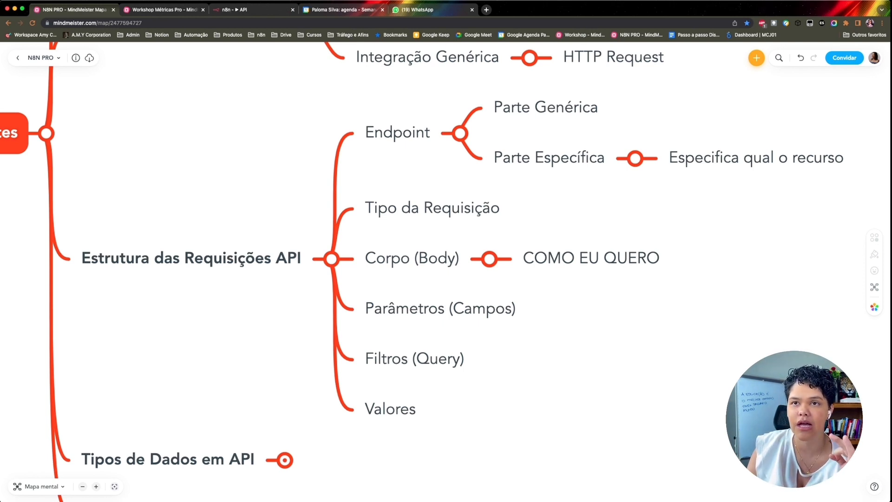
scroll(446, 270, "down", 1)
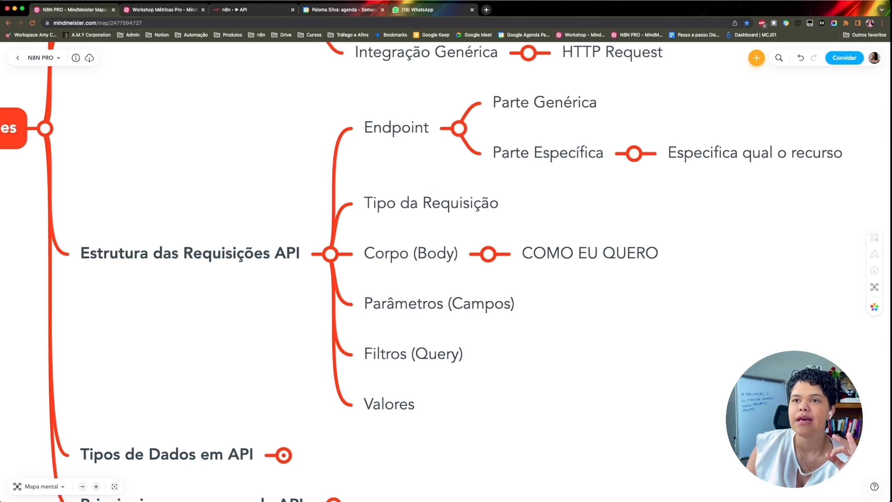
key("super+3")
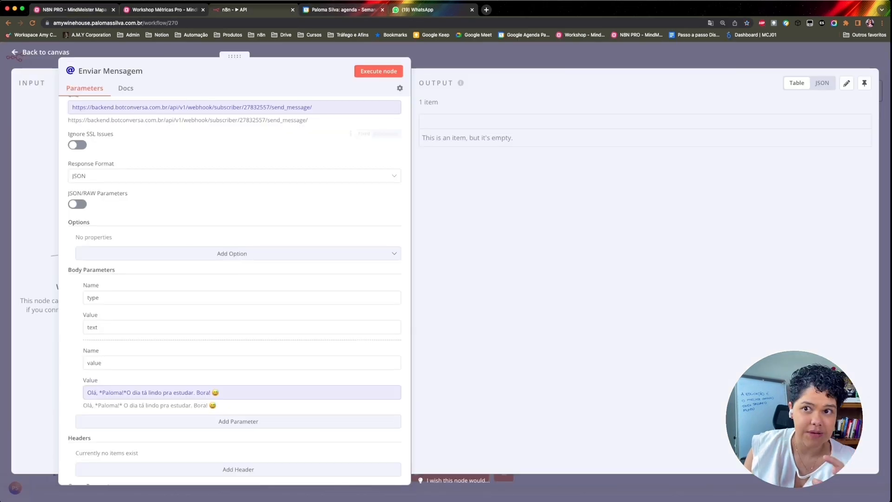
scroll(235, 289, "up", 3)
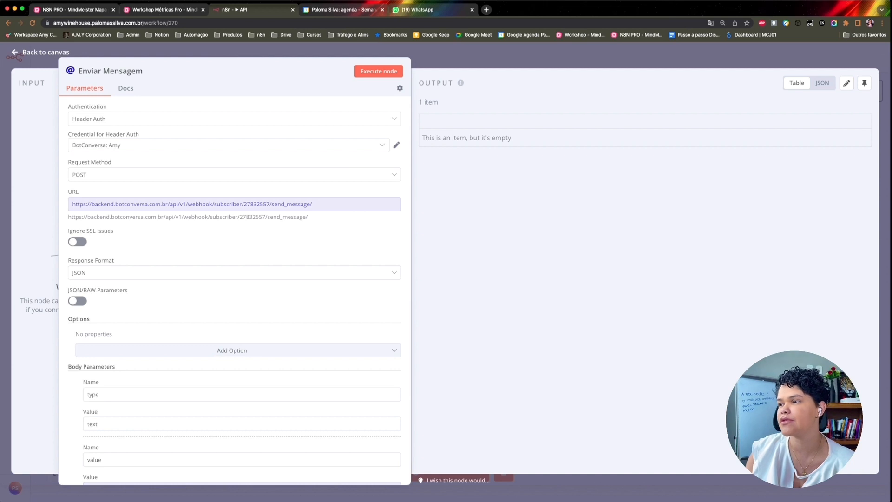
- Close the "Enviar Mensagem" node, open the "Get: Sumário de Vendas" node and execute it
key("Escape")
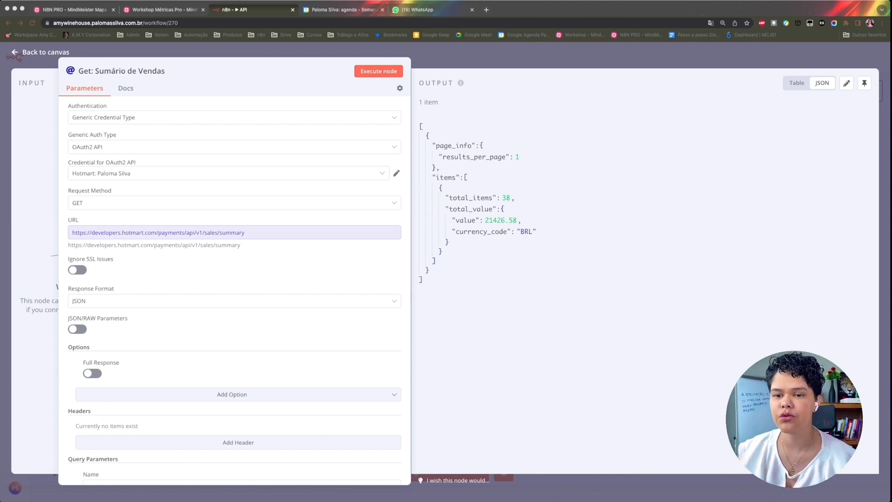
key("super+Tab")
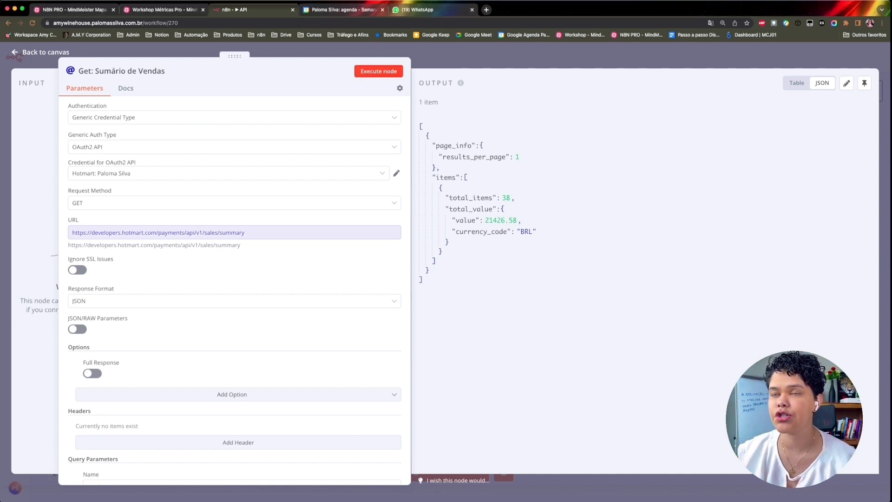
left_click(378, 71)
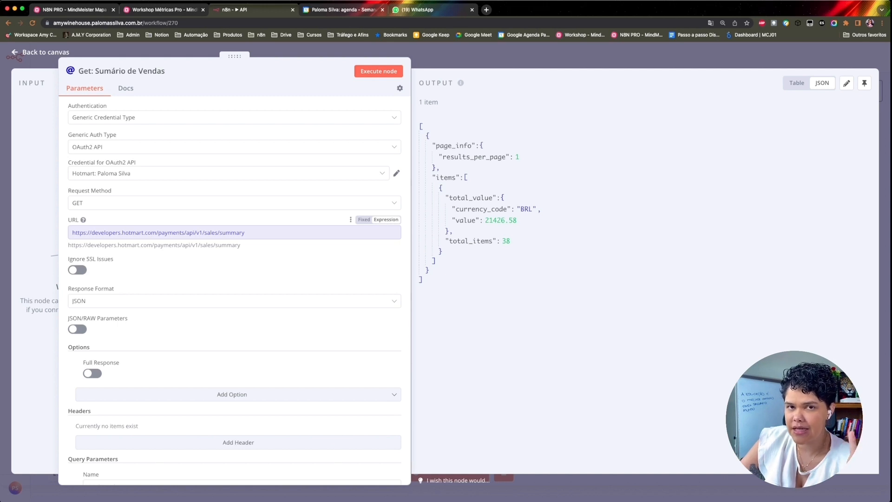
- Highlight the Query Parameters heading of the "Get: Sumário de Vendas" node and review its request settings
scroll(235, 289, "down", 10)
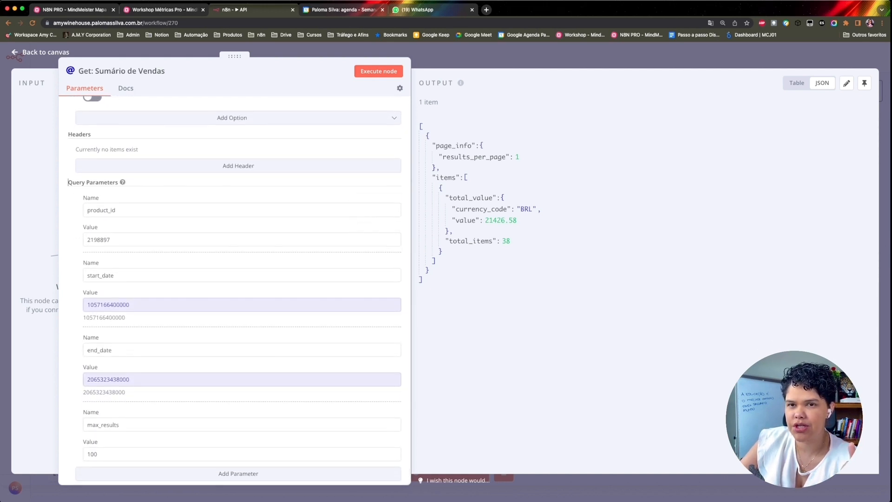
left_click_drag(68, 182, 119, 182)
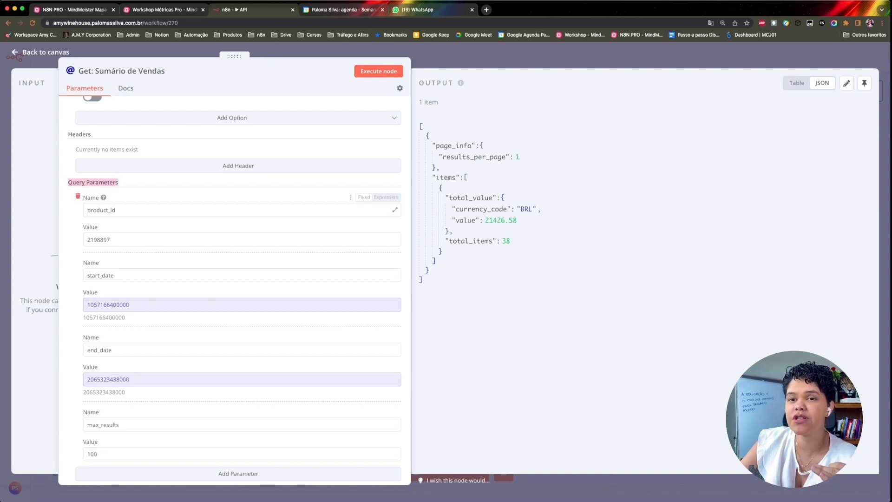
scroll(235, 289, "up", 3)
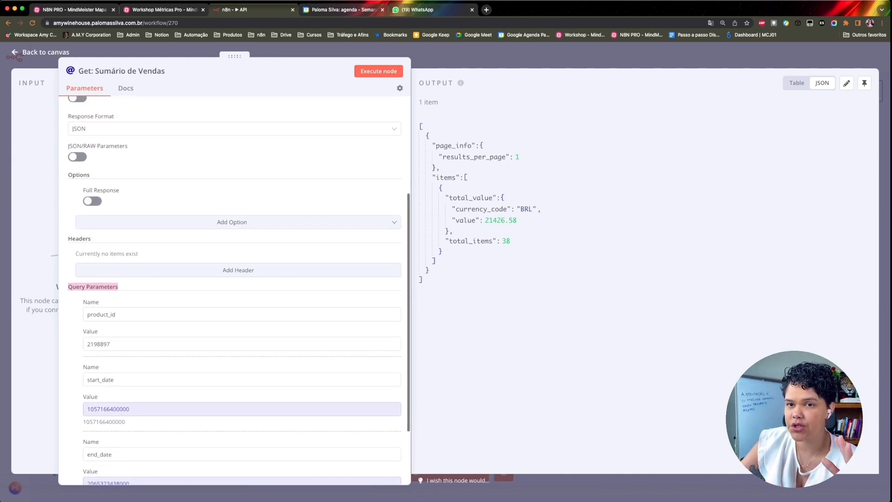
scroll(235, 289, "up", 4)
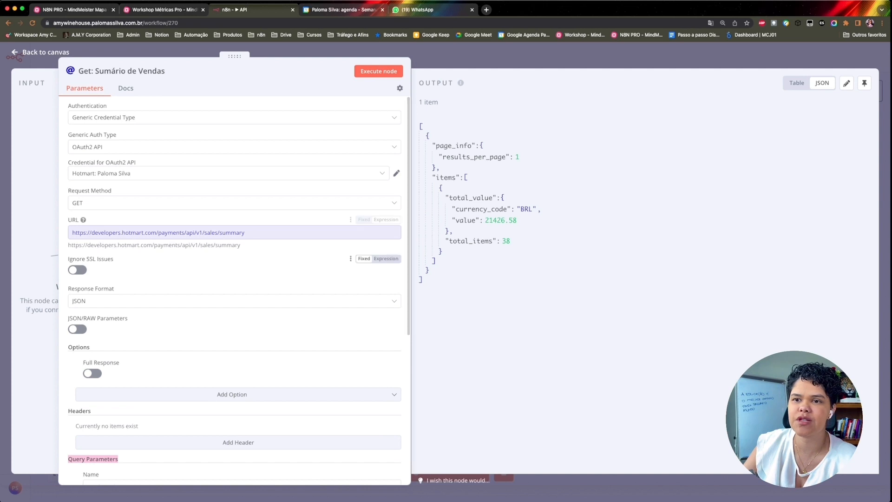
- View the sales summary URL in the expression editor, close it and compare the endpoint with the node's query parameters
left_click(195, 233)
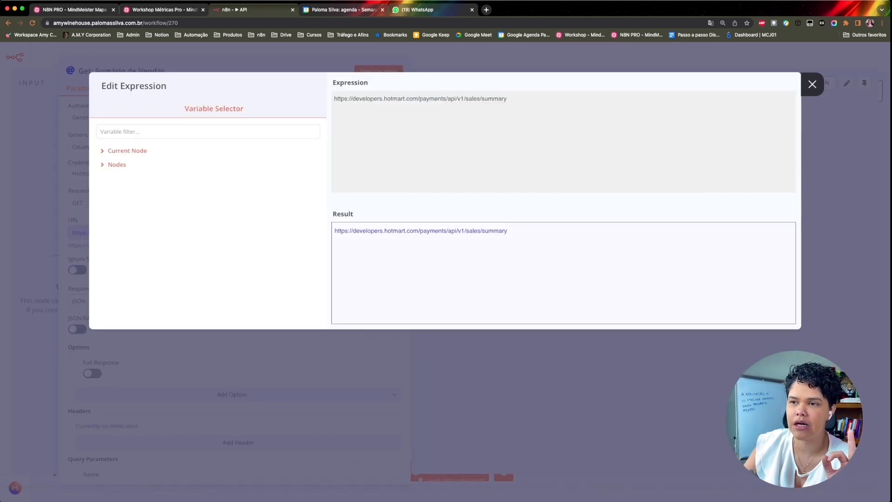
key("Escape")
scroll(235, 279, "down", 8)
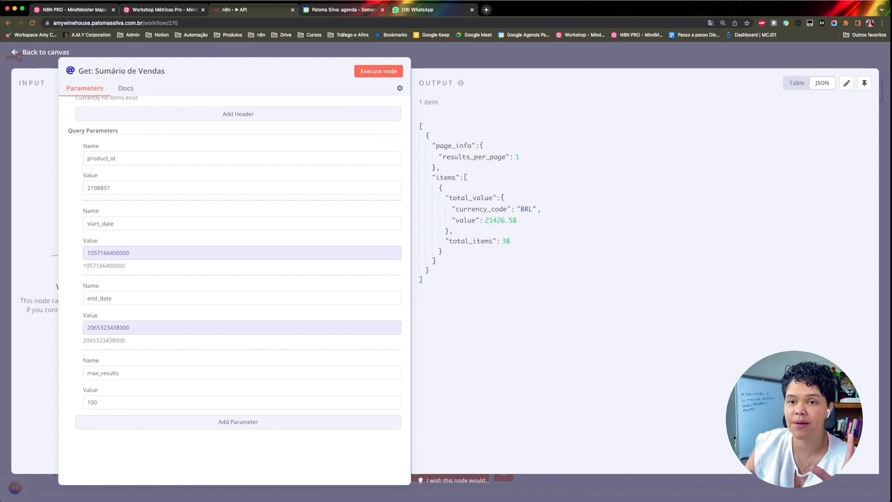
scroll(242, 344, "up", 3)
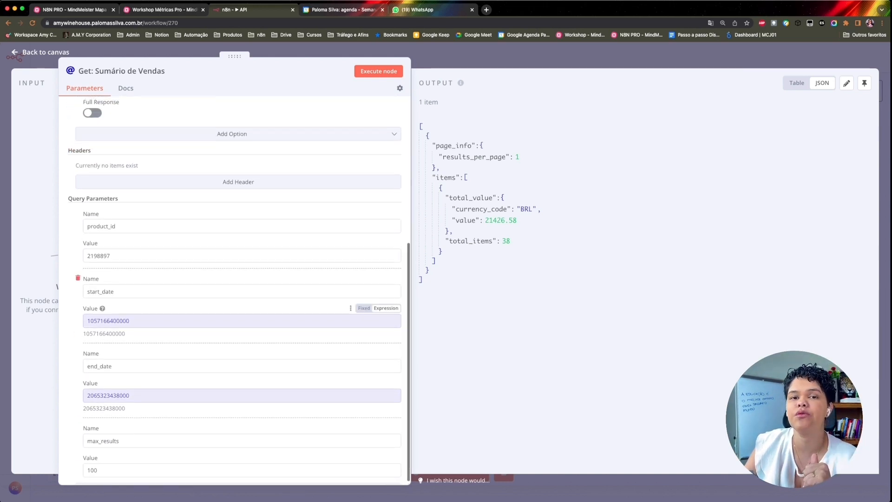
scroll(242, 316, "up", 10)
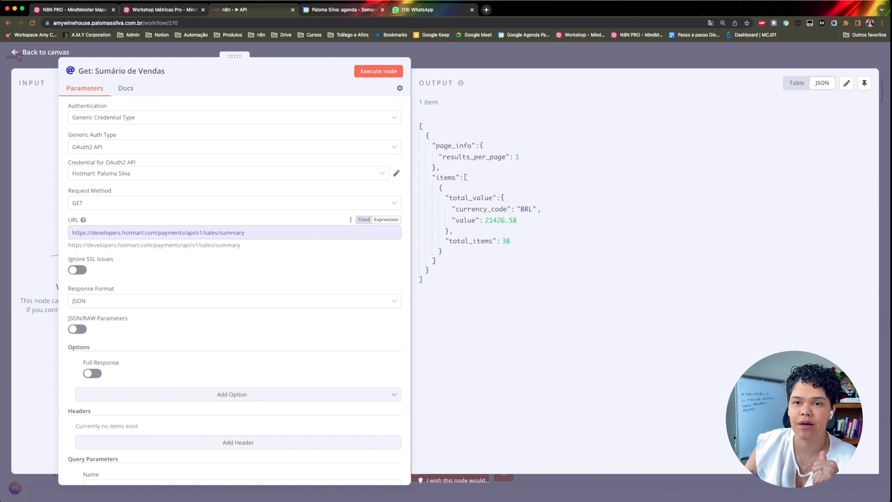
left_click(235, 233)
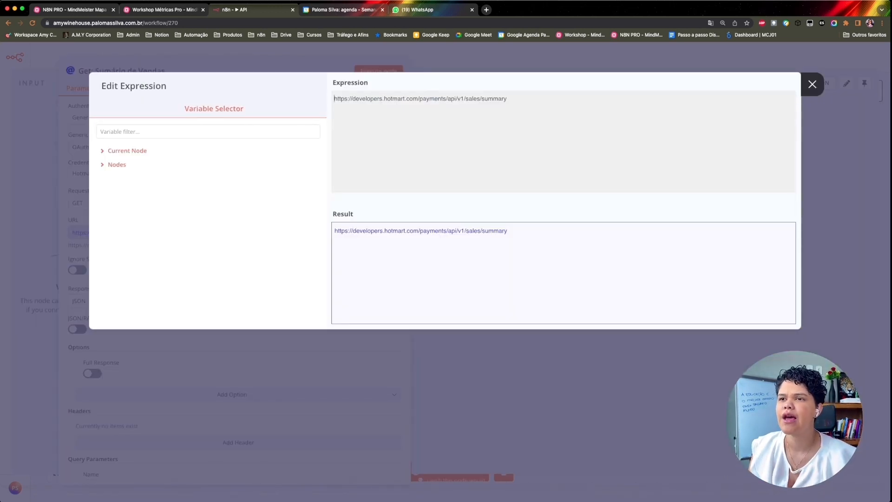
left_click_drag(334, 99, 419, 98)
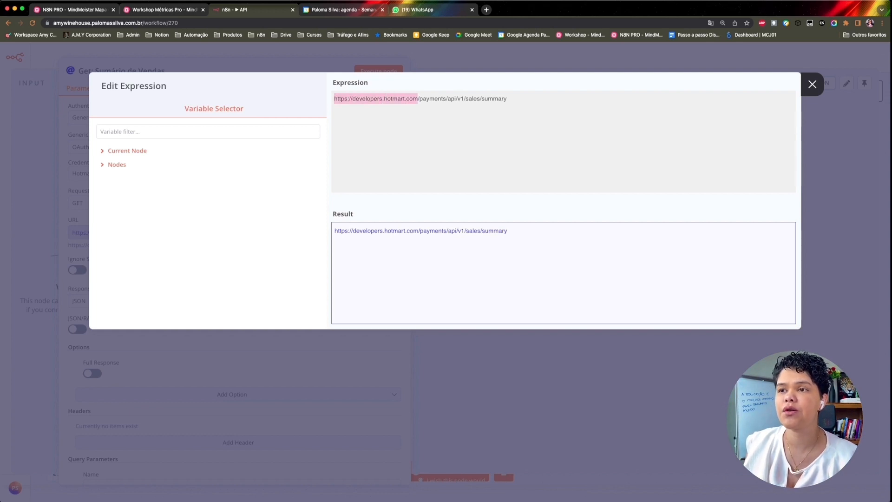
left_click_drag(420, 99, 507, 99)
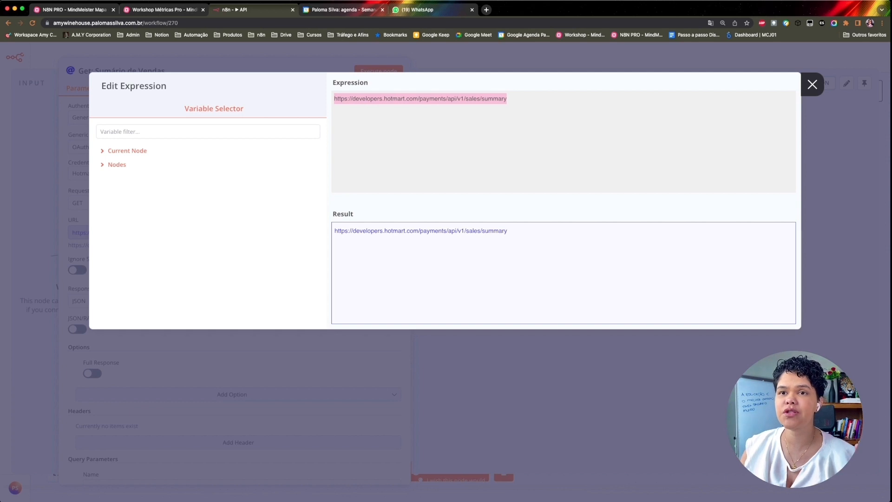
key("Escape")
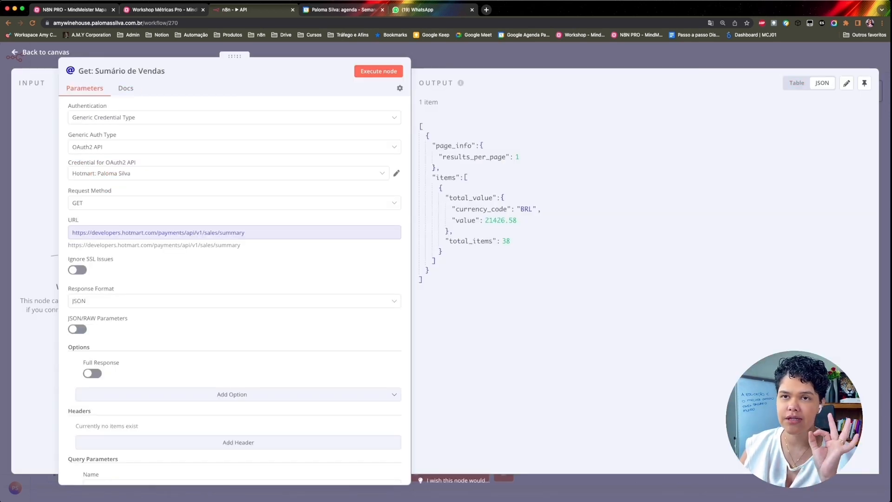
left_click(169, 71)
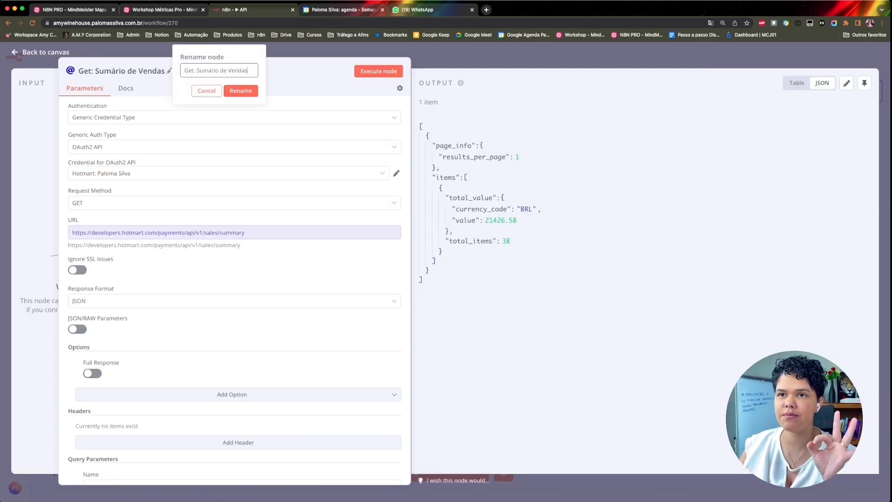
key("Escape")
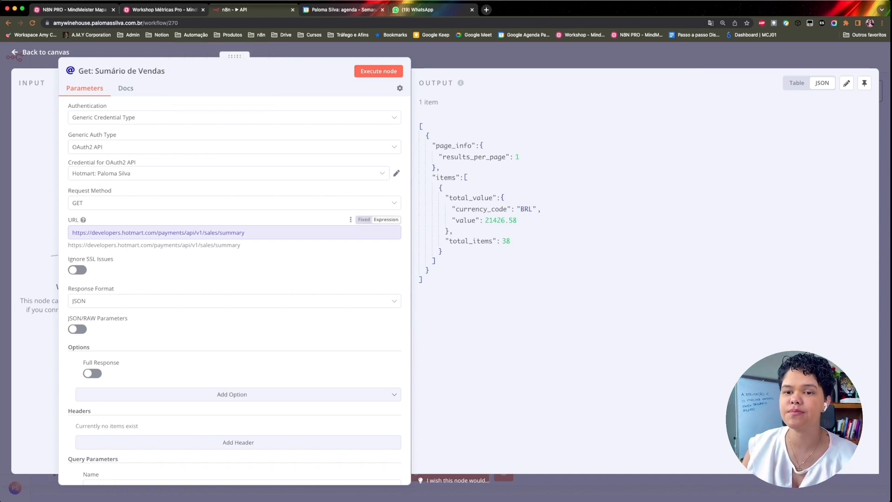
- Examine the product_id, start_date, end_date and max_results query parameters and their values in the "Get: Sumário de Vendas" node
scroll(235, 307, "down", 5)
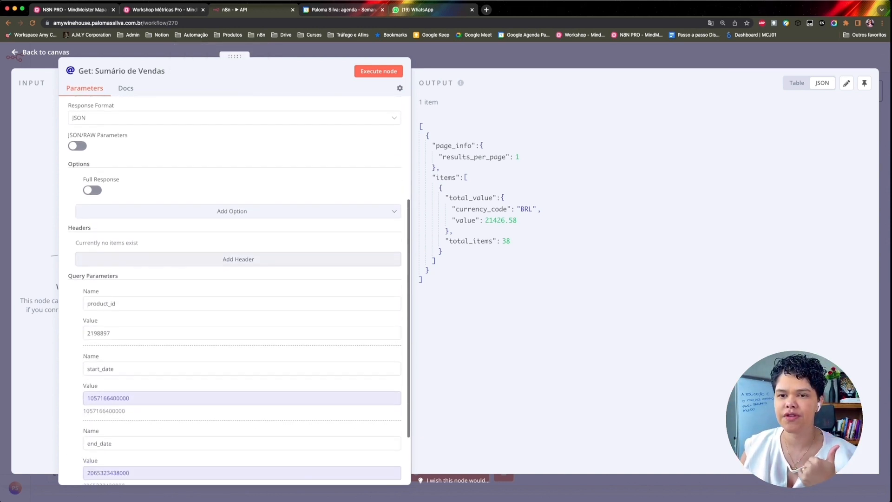
scroll(235, 302, "down", 1)
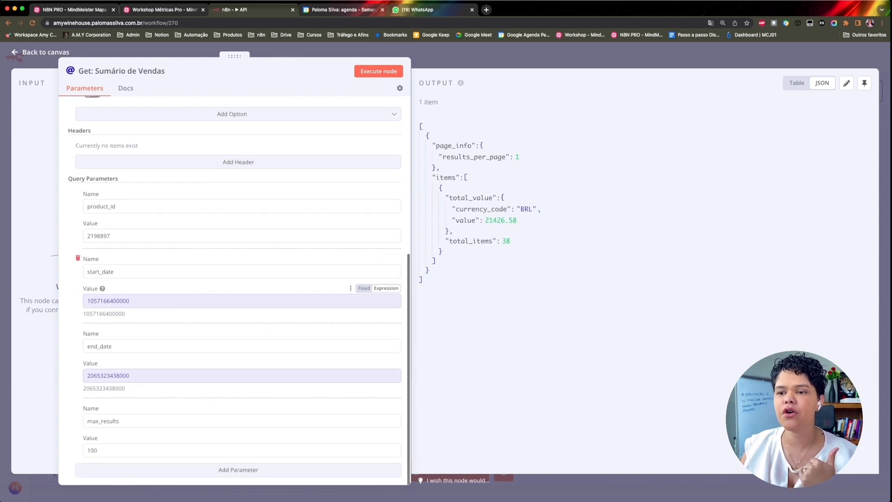
scroll(242, 376, "up", 1)
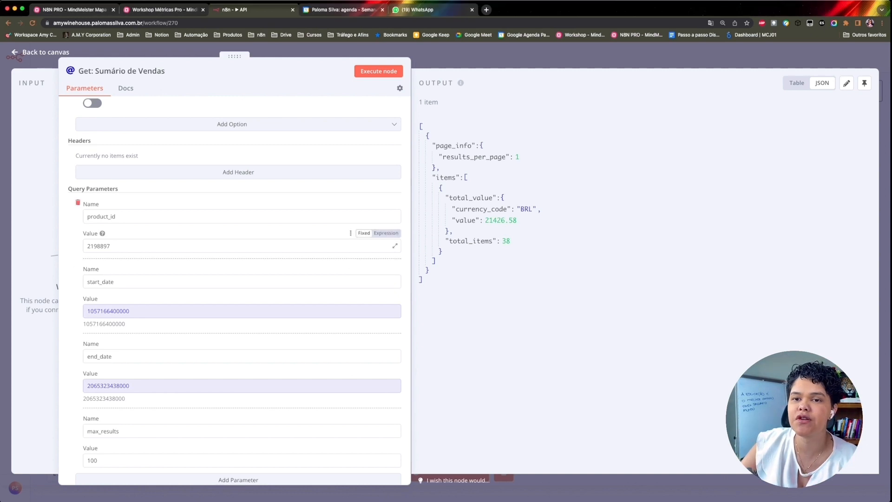
left_click(242, 246)
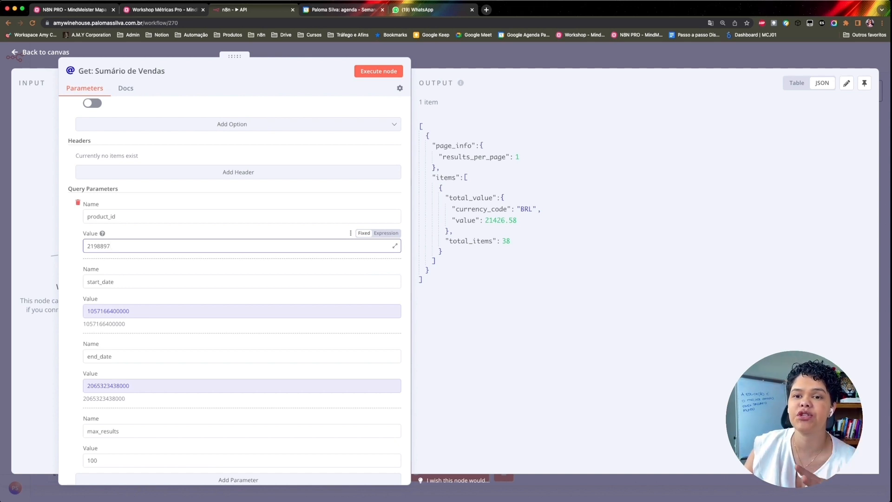
scroll(242, 288, "down", 2)
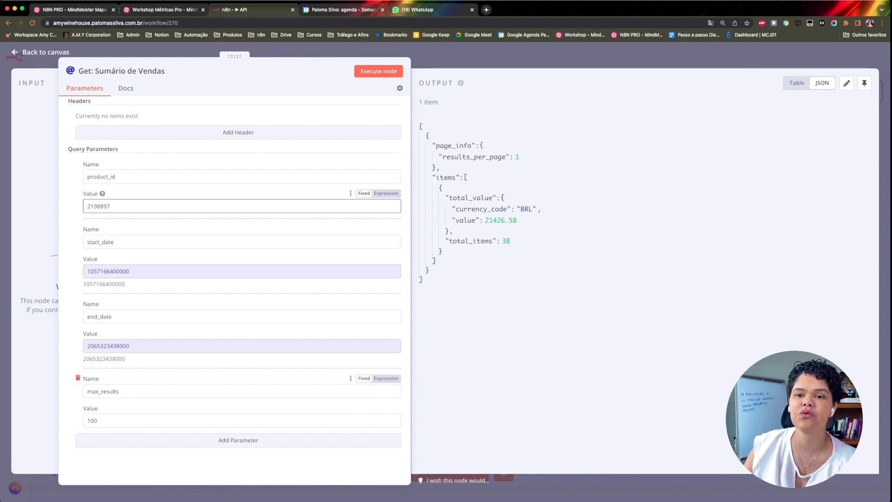
scroll(240, 291, "up", 2)
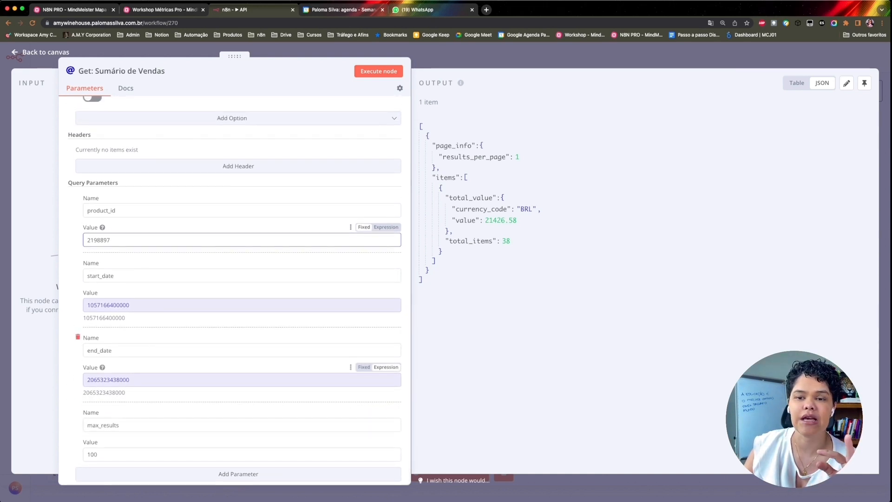
scroll(234, 291, "up", 10)
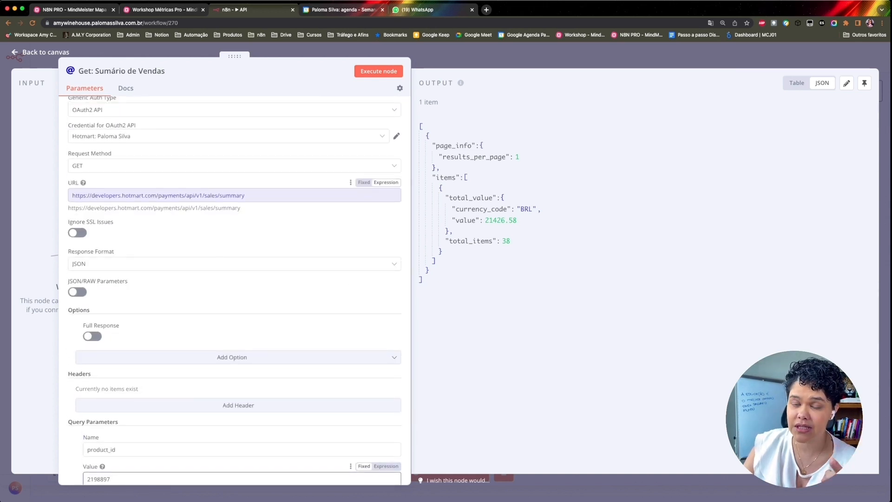
scroll(234, 291, "down", 6)
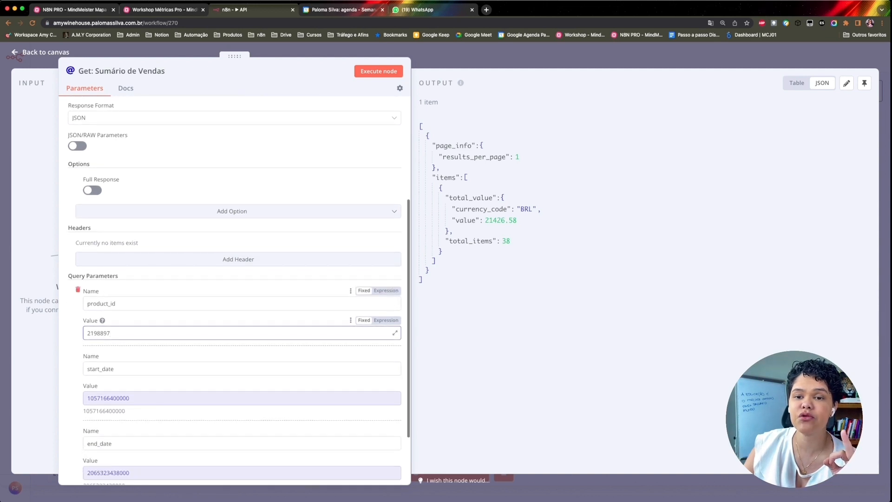
scroll(235, 316, "down", 2)
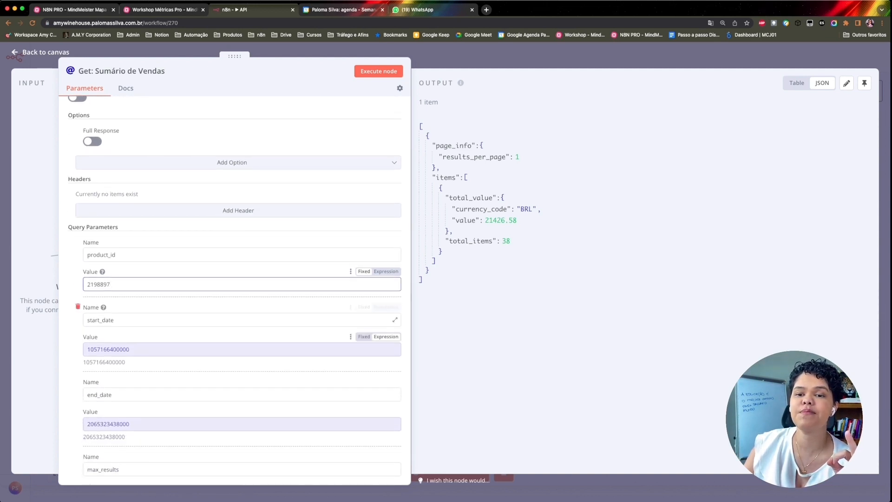
scroll(235, 400, "down", 3)
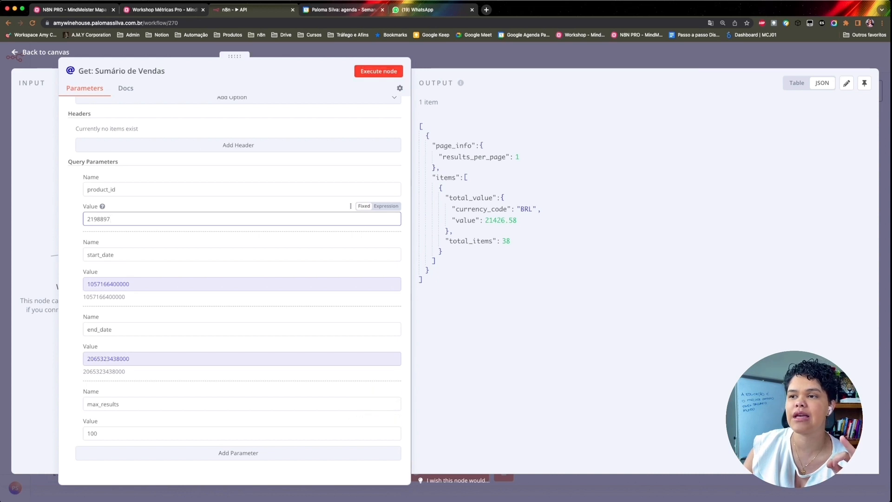
- Execute the "Get: Sumário de Vendas" node and examine its total_items, value and currency_code output in table view
left_click(379, 71)
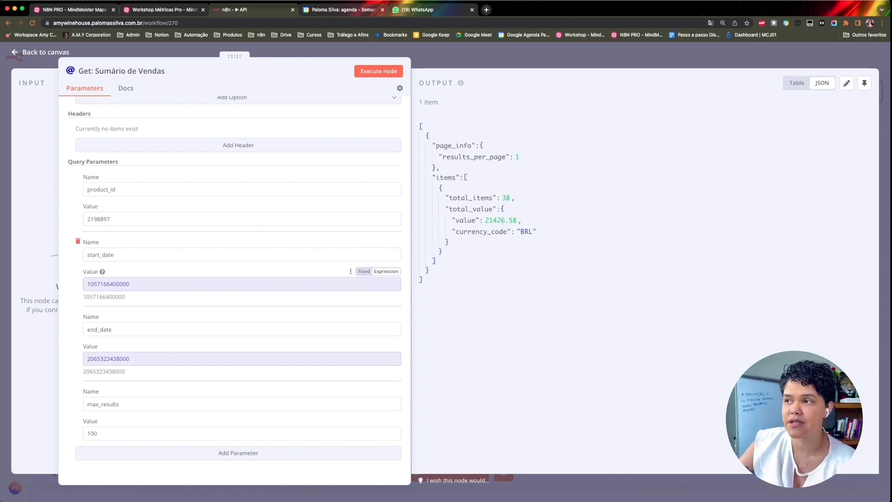
left_click(796, 83)
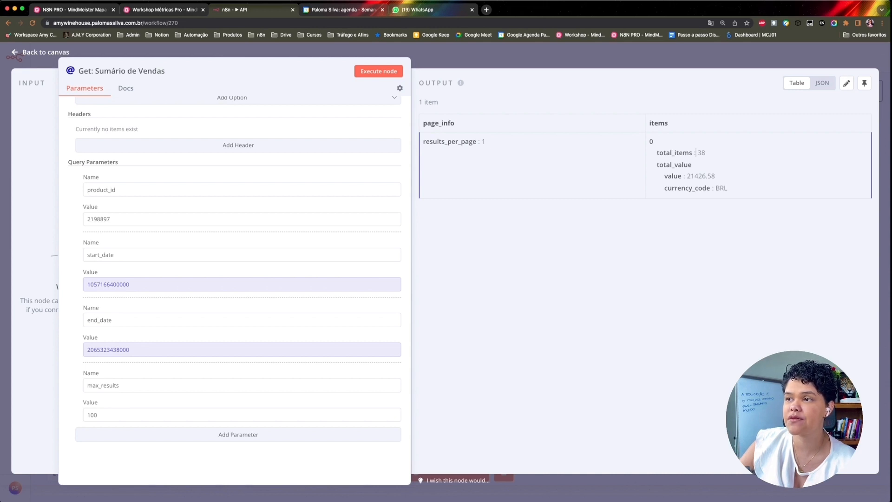
left_click_drag(695, 152, 716, 176)
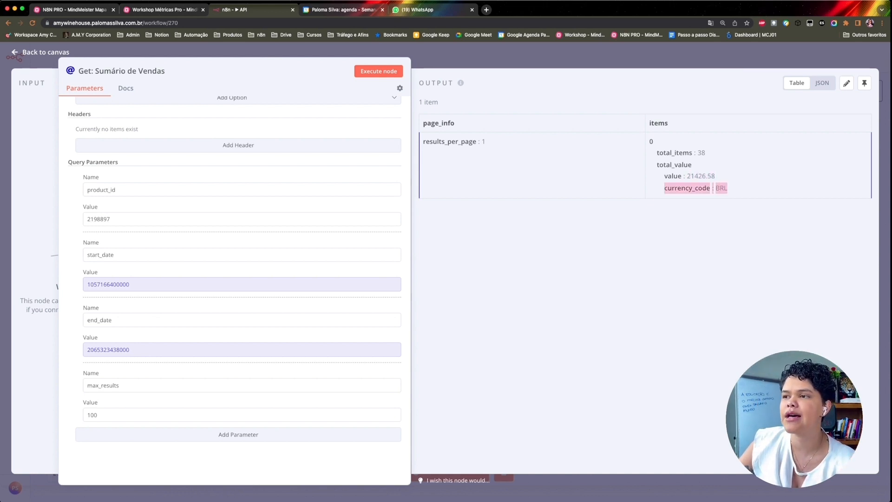
scroll(233, 242, "down", 2)
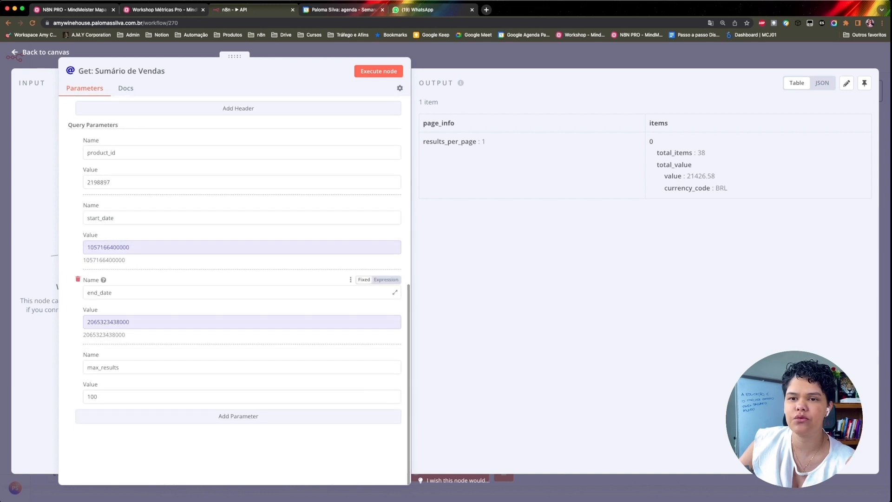
- Delete the end_date, start_date and product_id query parameters from the sales summary node and execute it again
scroll(233, 279, "up", 1)
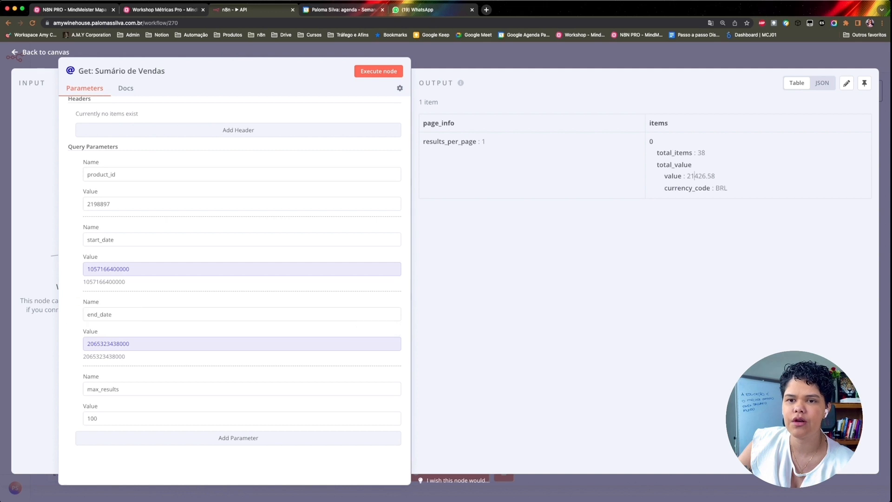
left_click(77, 301)
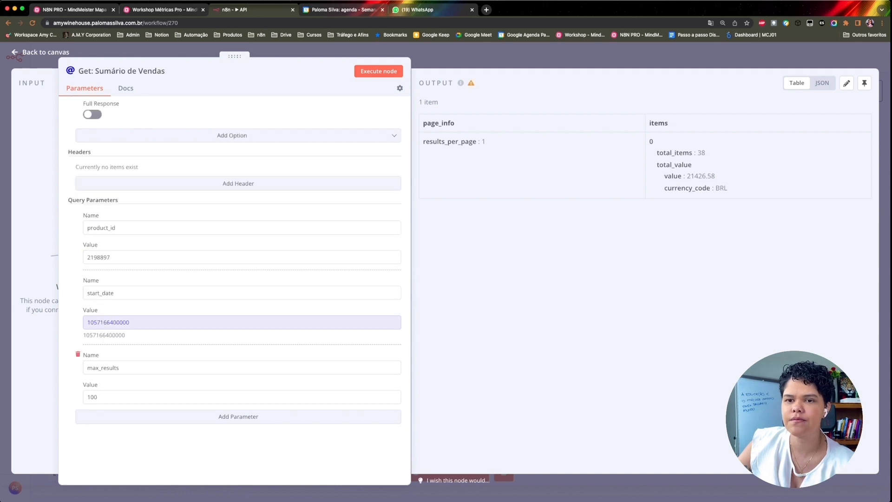
left_click(77, 280)
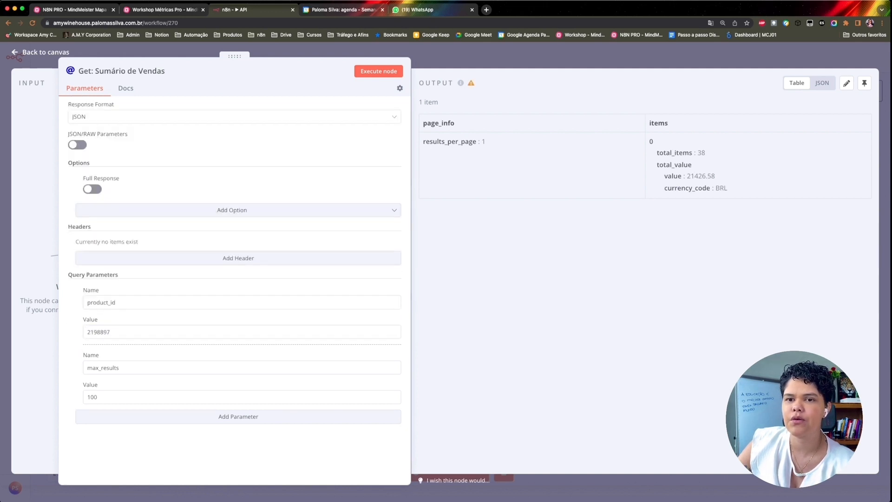
left_click(77, 289)
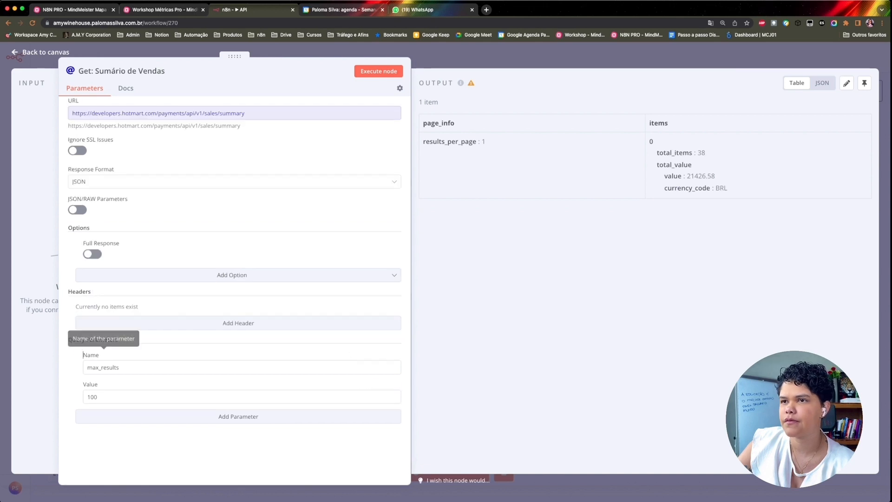
left_click(379, 71)
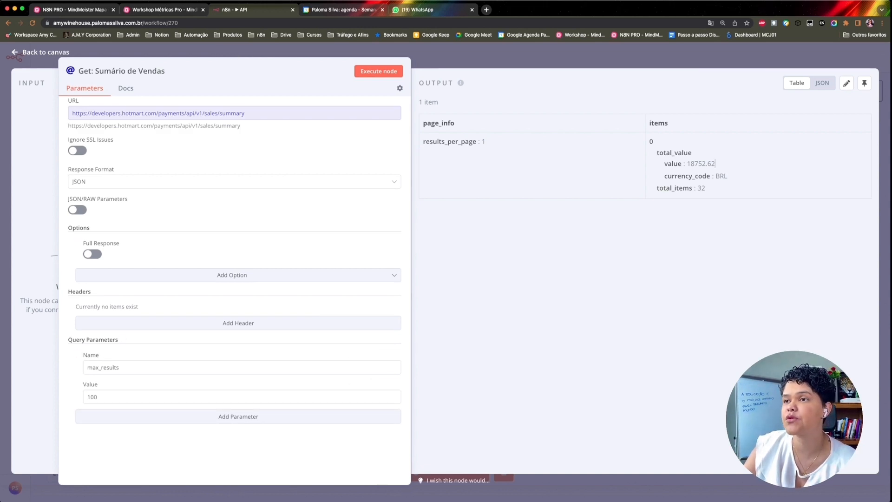
- Compare the sales summary node's remaining settings with its output, highlight the total value and return to the canvas
scroll(234, 279, "up", 2)
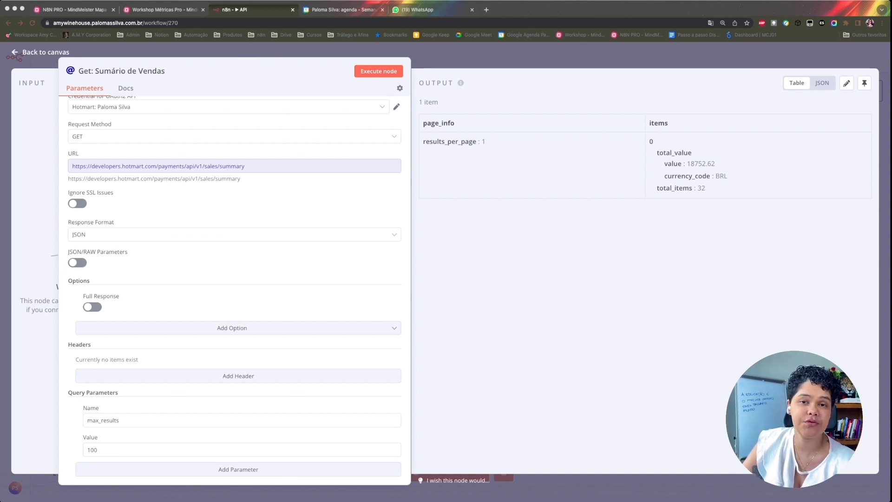
key("super+Tab")
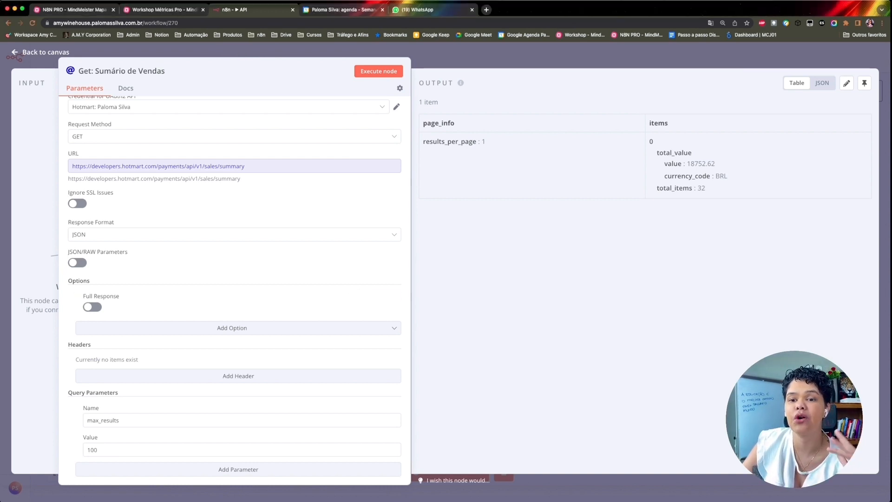
scroll(234, 288, "down", 2)
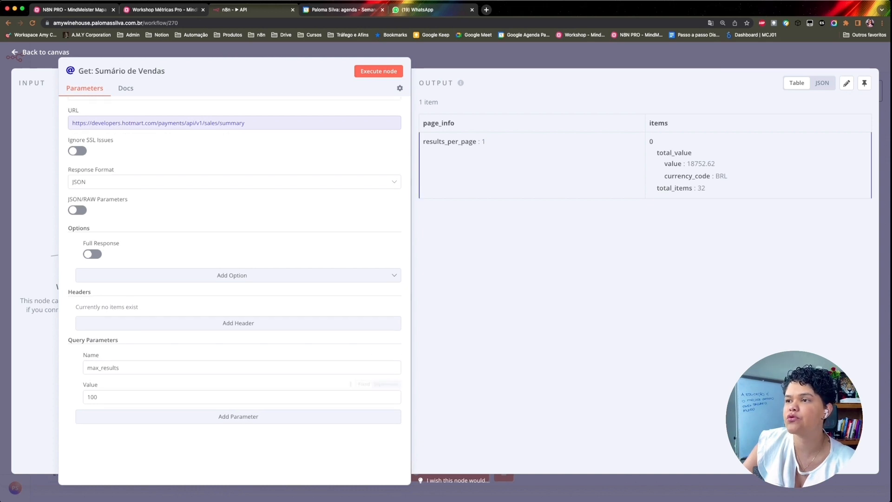
double_click(698, 163)
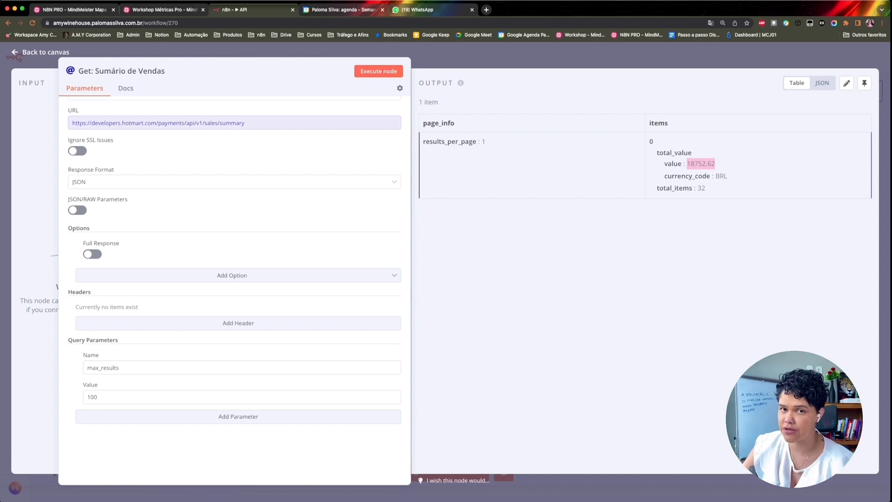
left_click(699, 163)
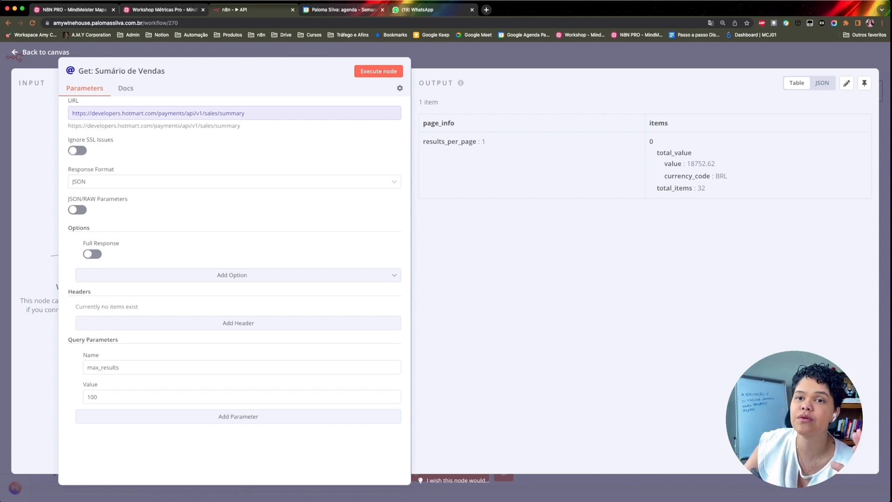
key("Escape")
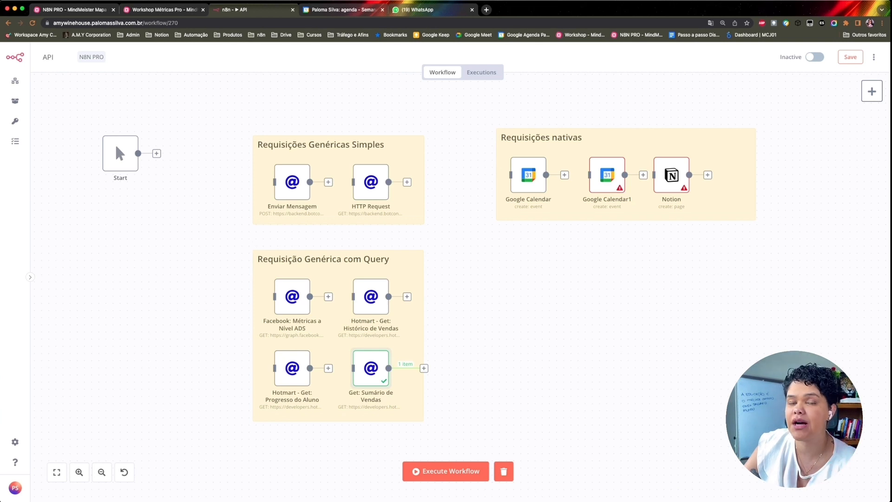
key("super+Tab")
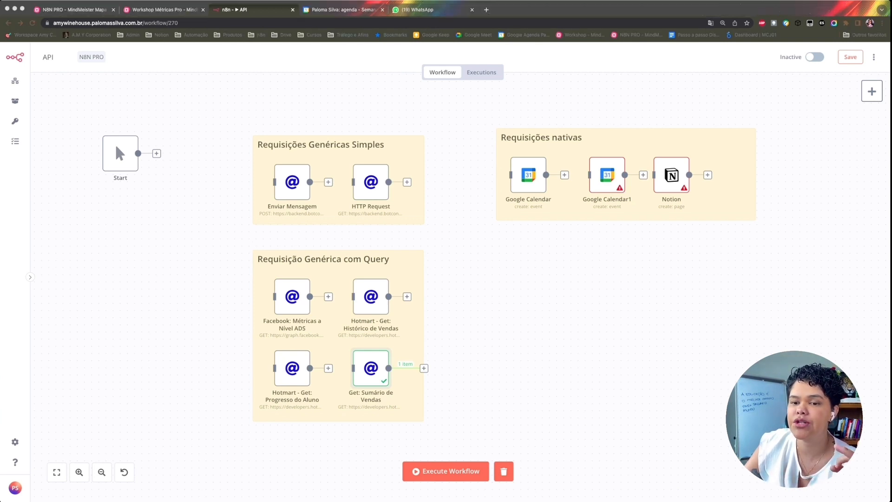
key("super+Tab")
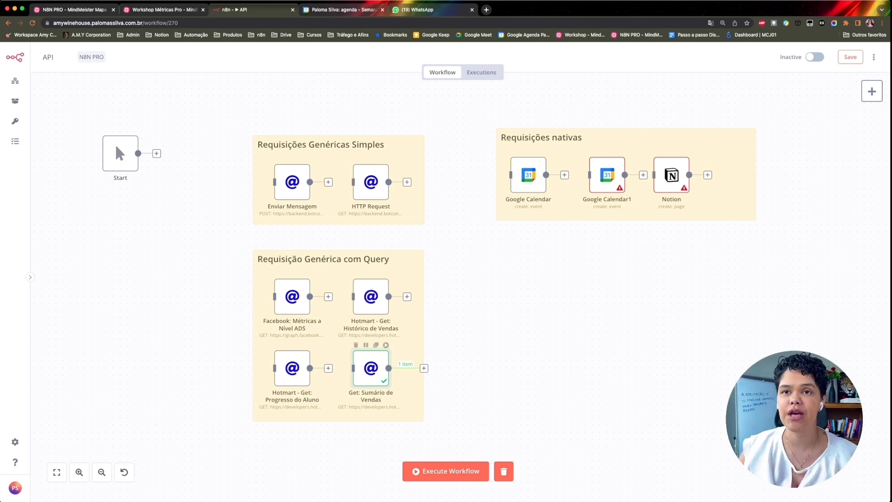
- Switch to the MindMeister map and add a child topic "COMO EU QUERO BUSCAR" under "Filtros (Query)"
key("super+1")
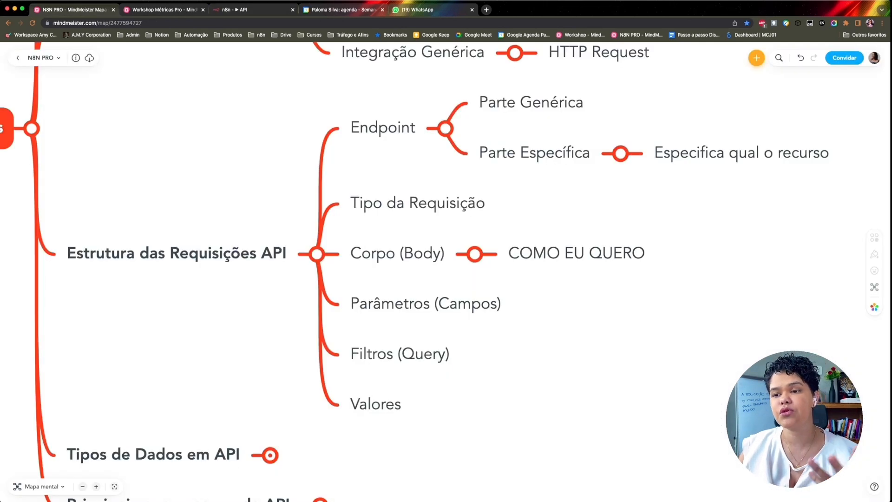
scroll(447, 272, "right", 1)
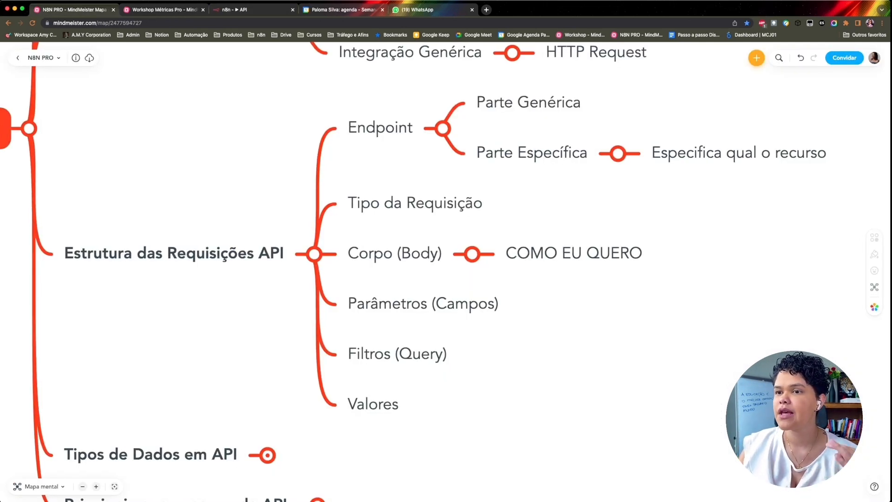
left_click(395, 254)
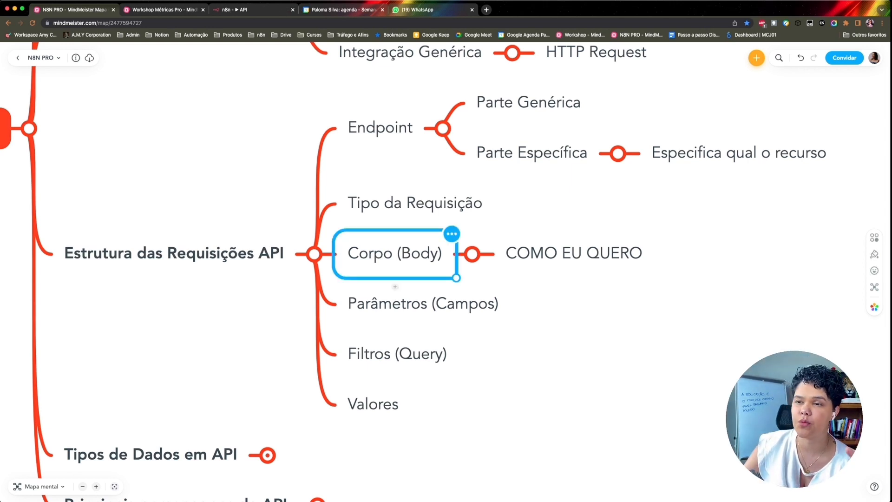
left_click(397, 354)
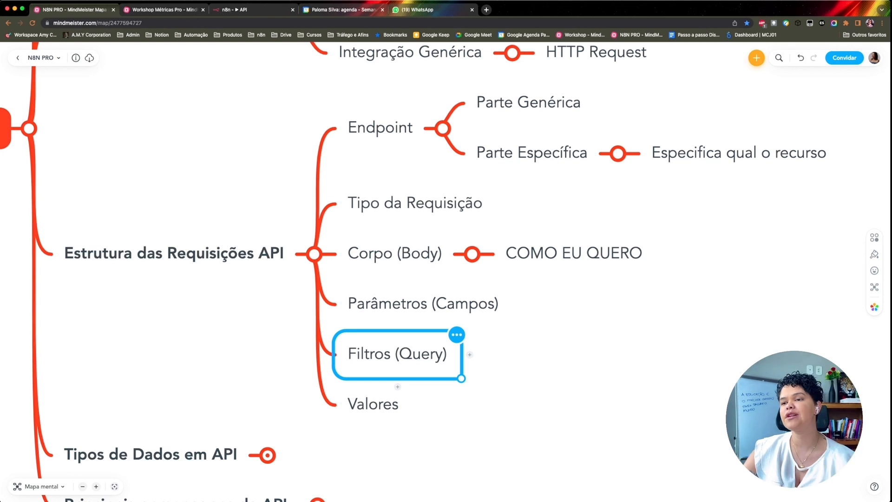
left_click(470, 355)
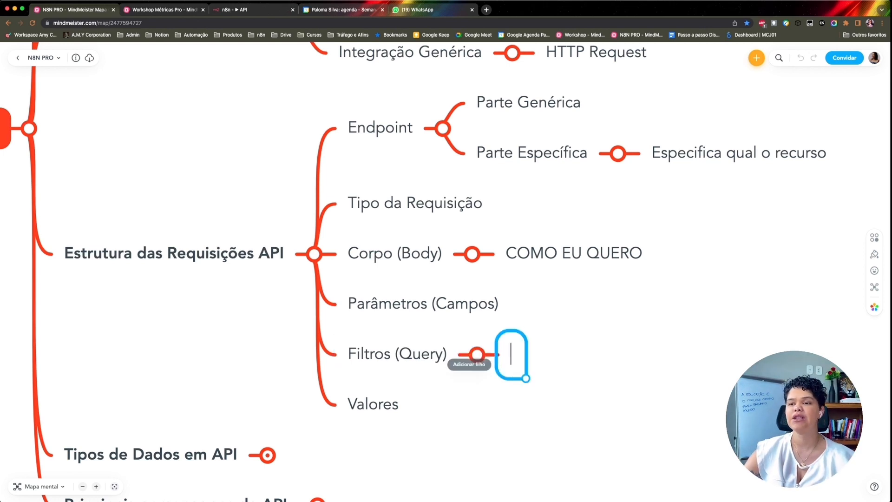
type("C")
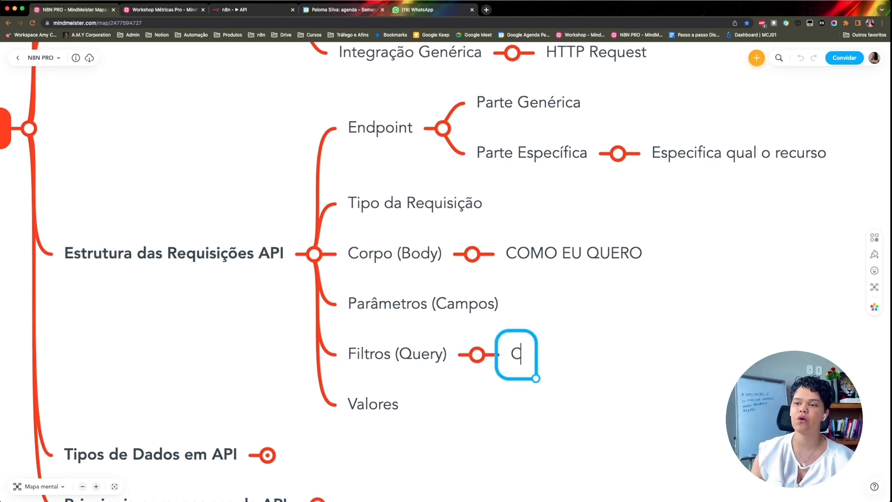
type("OMO EU QUERO BUSCAR")
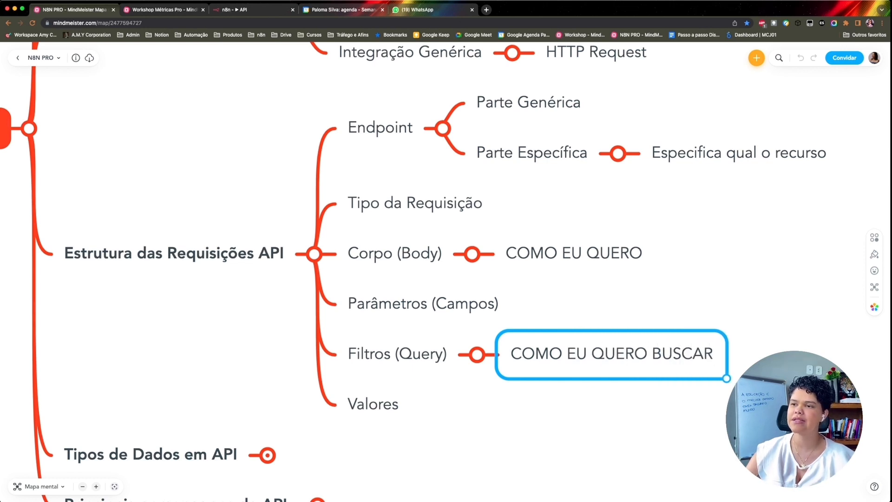
- Change the child topic of "Corpo (Body)" to "COMO EU QUERO FAZER" and select the "COMO EU QUERO BUSCAR" topic
double_click(605, 254)
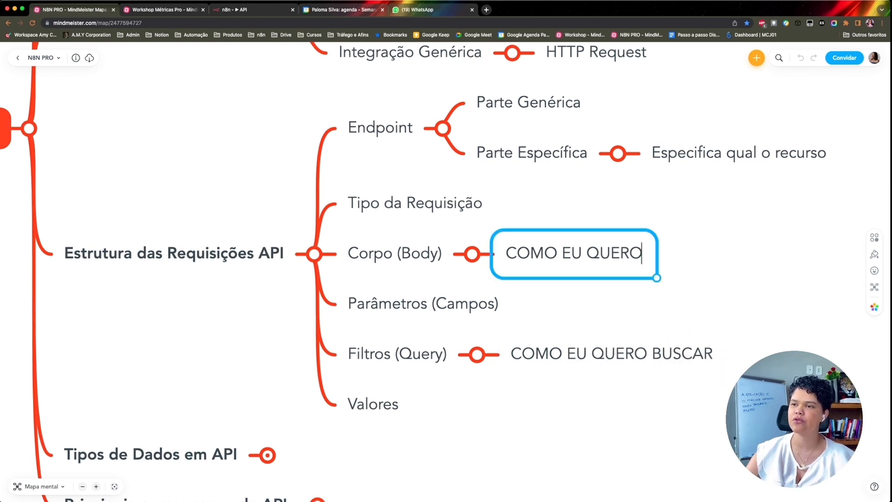
type("FAZER")
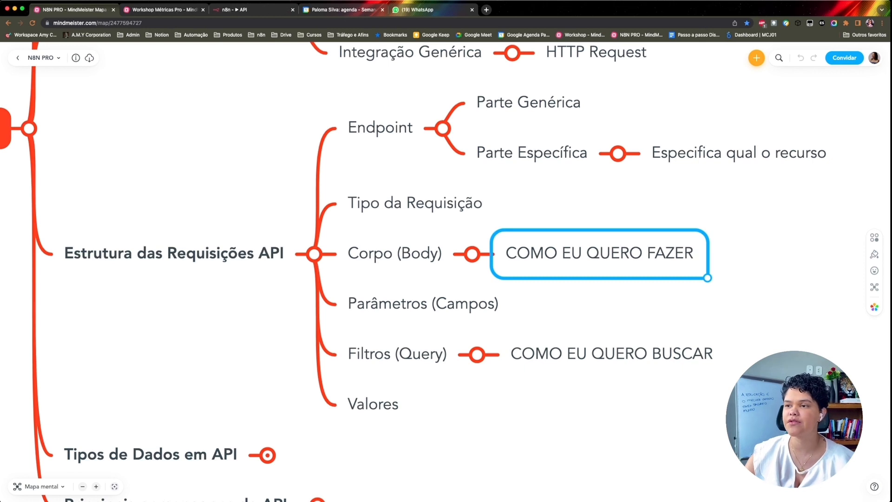
key("Escape")
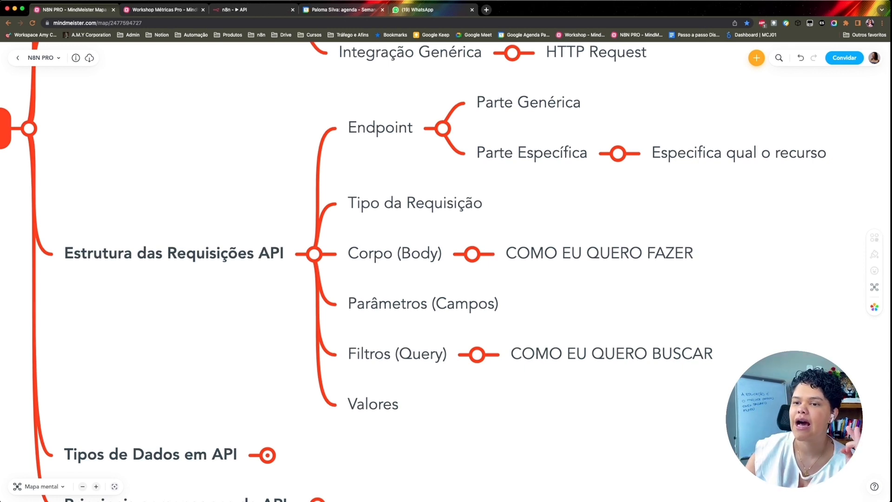
left_click(612, 354)
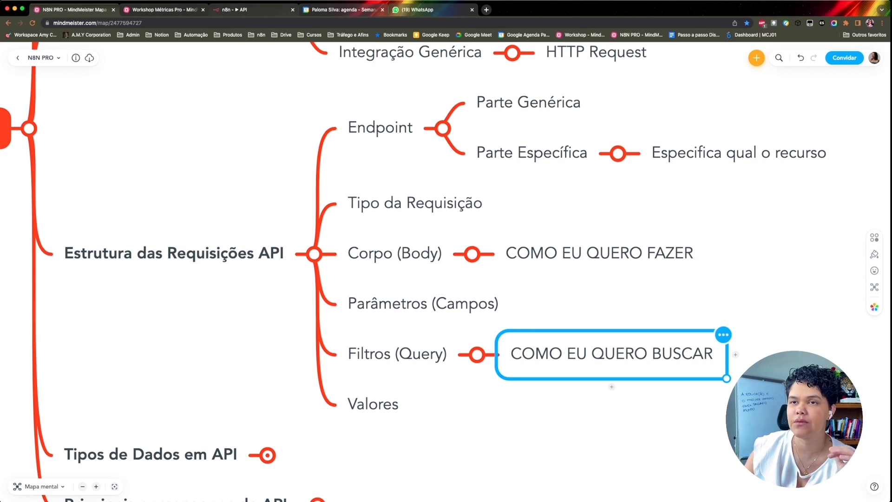
- Switch back to n8n, highlight the items column in the sales summary node's output, close the node and run it again
left_click(251, 9)
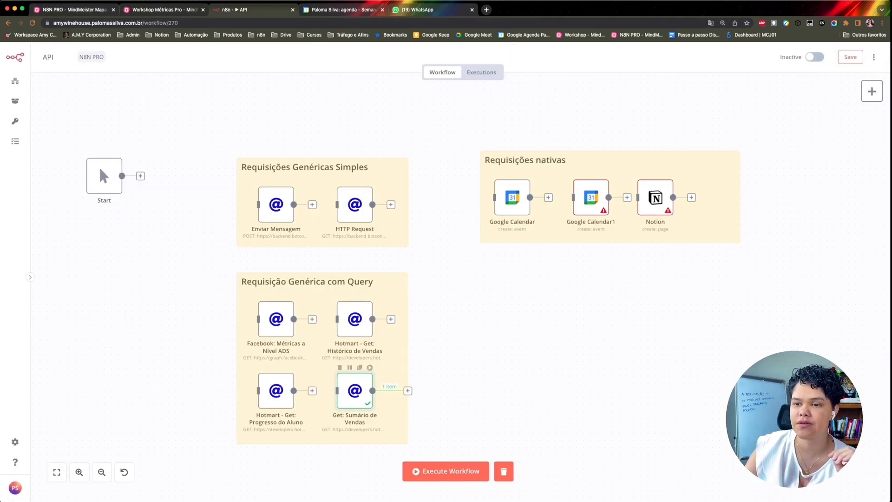
double_click(354, 390)
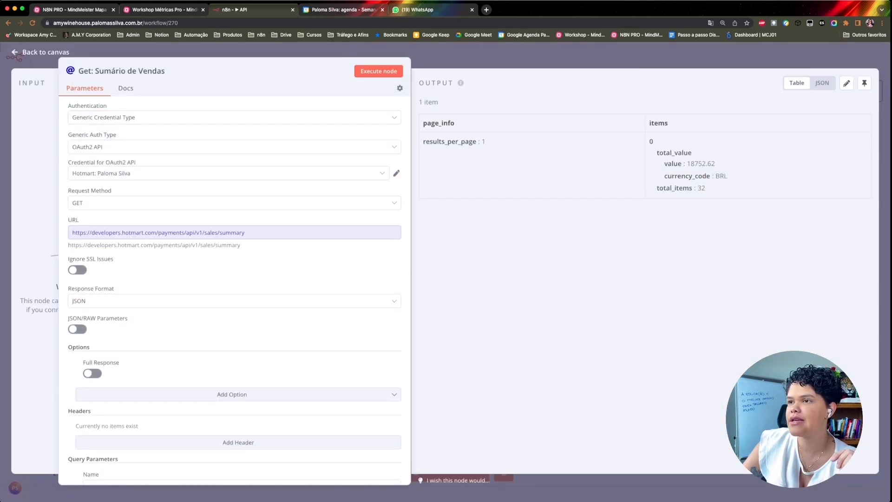
left_click(670, 123)
left_click_drag(669, 123, 649, 123)
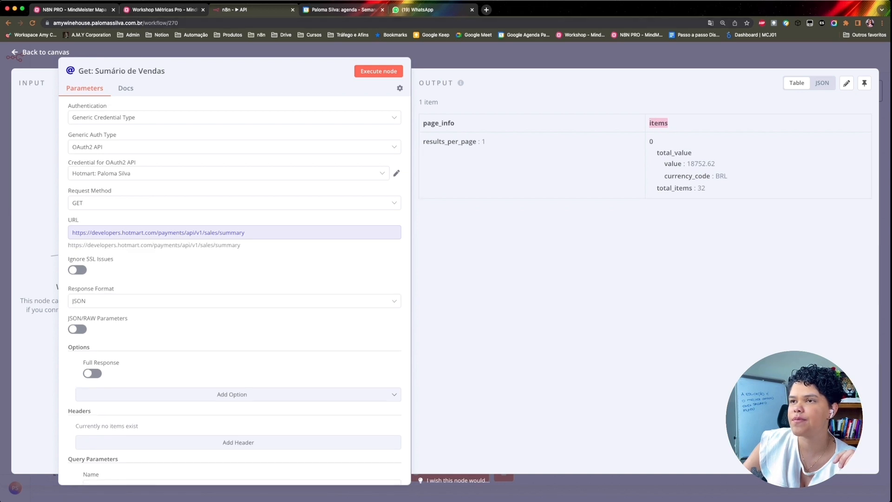
key("Escape")
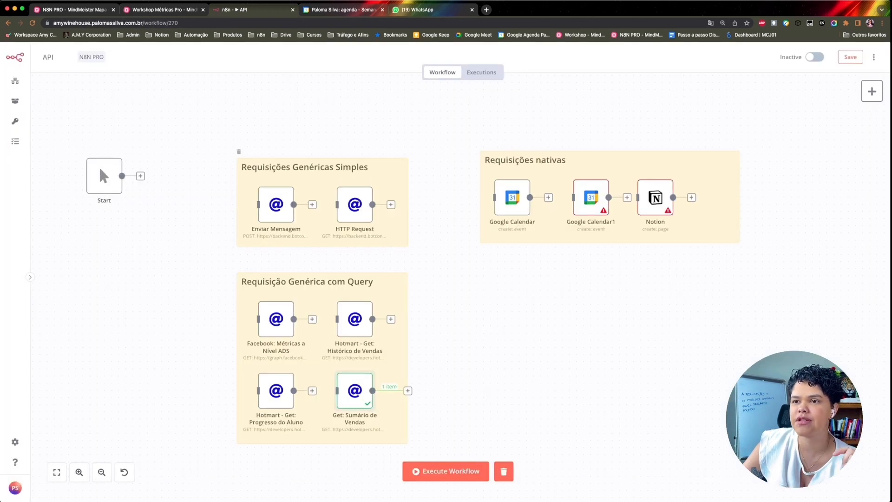
left_click(370, 181)
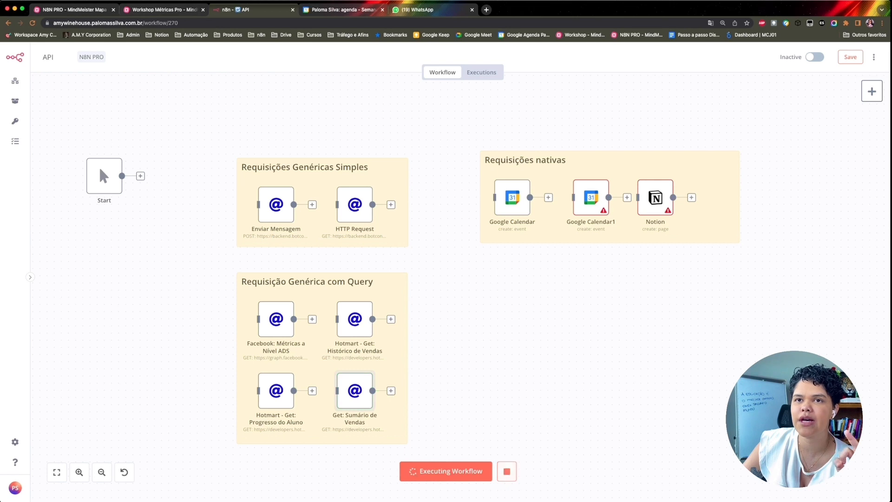
- Switch to the MindMeister map and remove the "Parâmetros (Campos)" topic from the "Estrutura das Requisições API" branch
key("super+1")
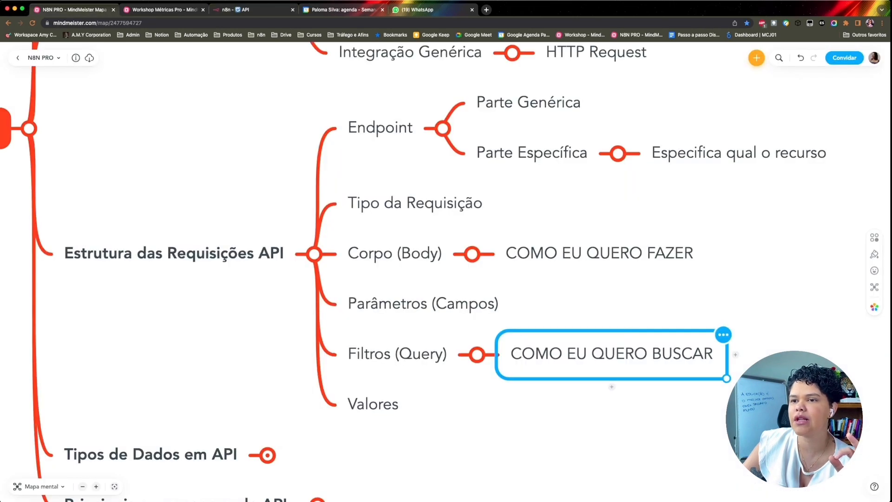
left_click_drag(423, 304, 422, 371)
left_click_drag(586, 354, 389, 350)
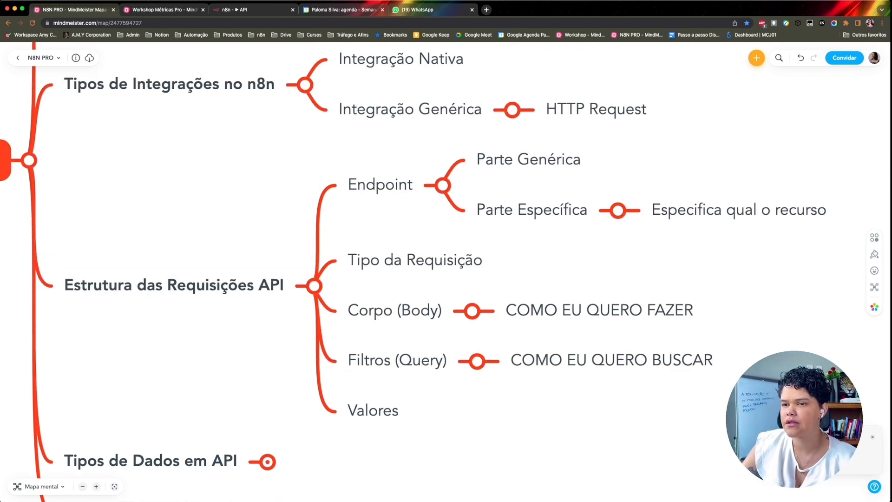
- Undo the removal of the "Parâmetros (Campos)" topic and clear the topic selection
key("super+z")
left_click_drag(581, 368, 402, 370)
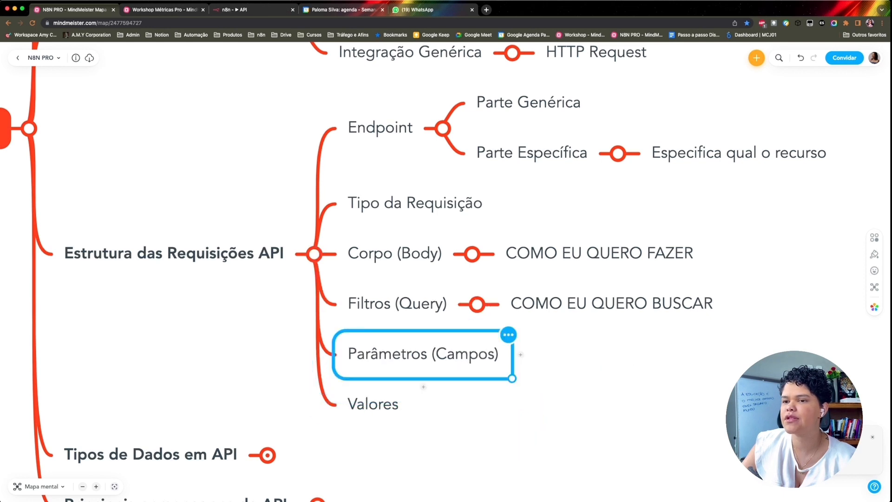
key("Escape")
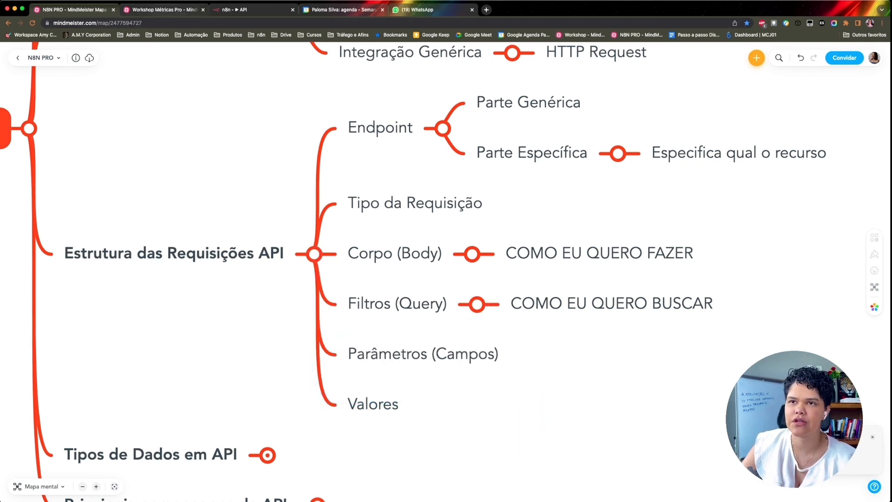
- Switch to n8n, open the HTTP Request node and highlight the id and name headers and the rows in its output table
left_click(242, 10)
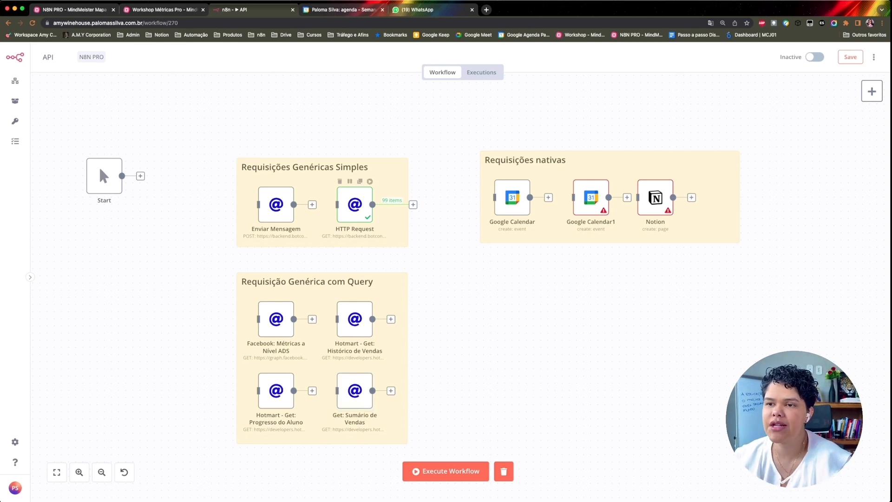
double_click(354, 204)
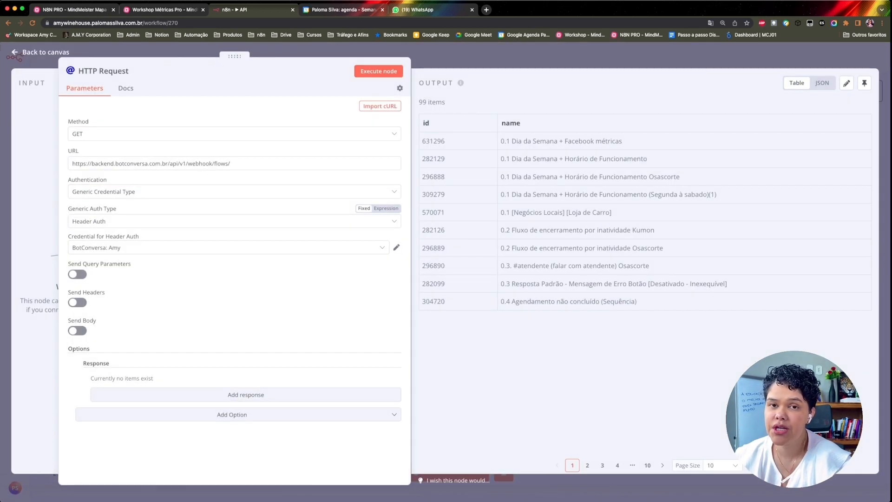
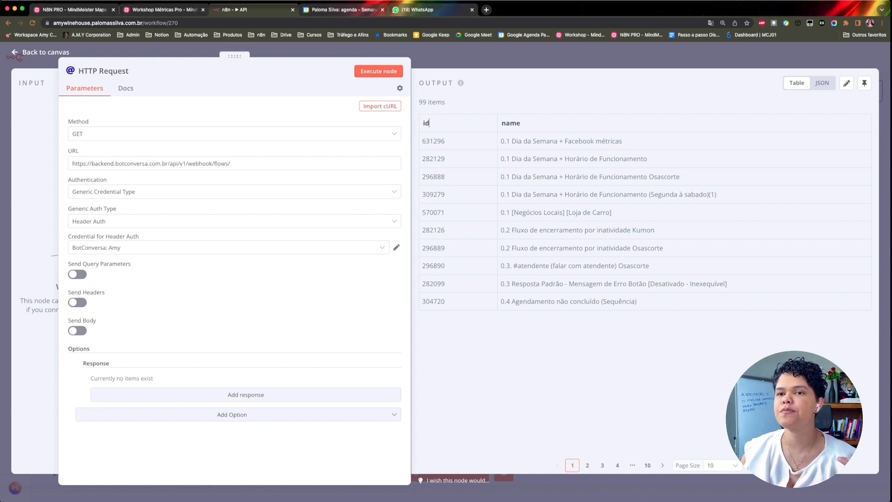
left_click(230, 163)
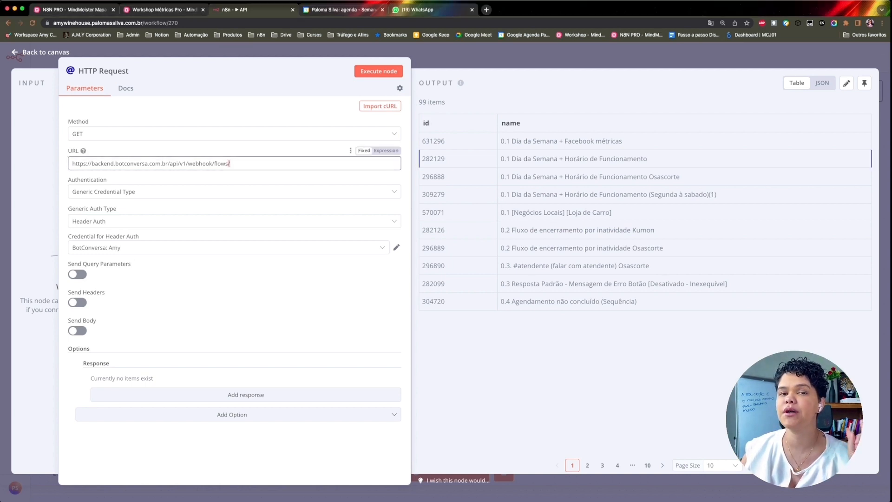
left_click(577, 367)
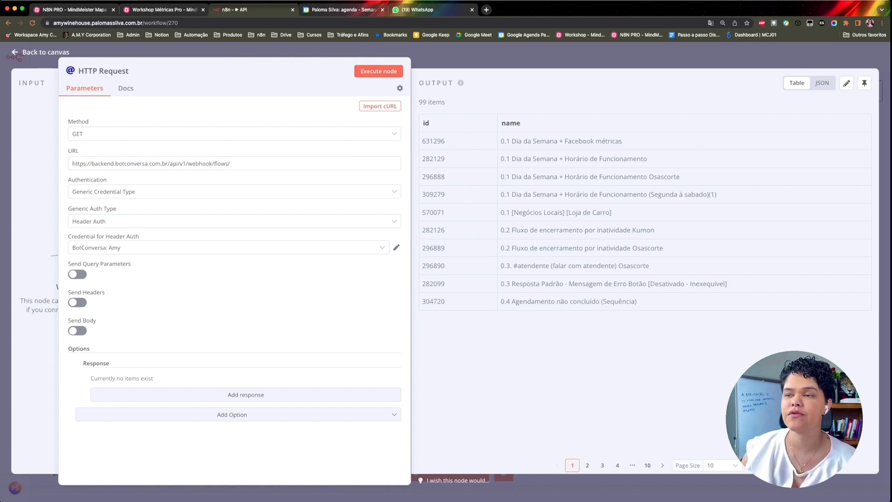
left_click_drag(521, 123, 423, 123)
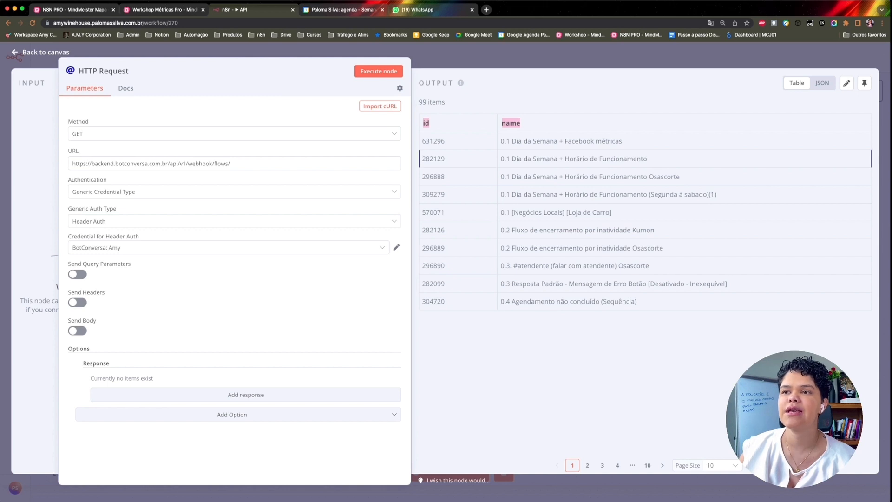
left_click(425, 141)
left_click_drag(422, 141, 641, 302)
left_click(647, 302)
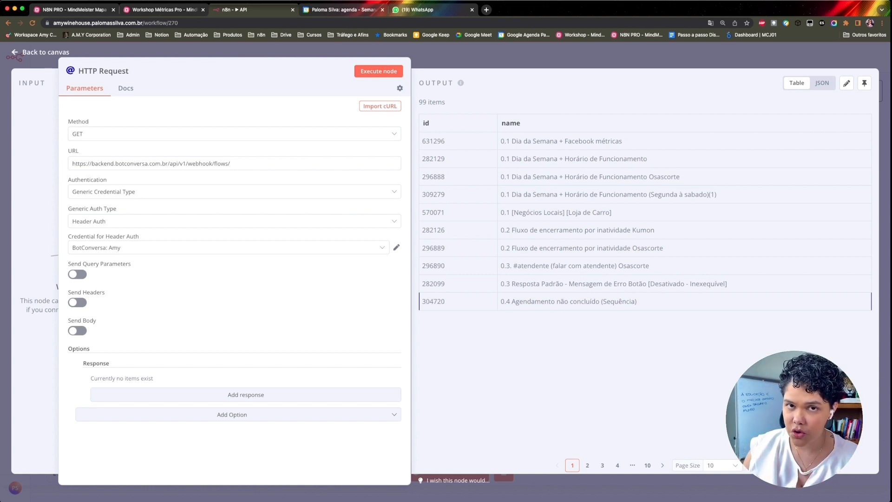
- View the node's output as JSON, highlight one item's id and name keys and their values, and return to the table view
left_click(822, 83)
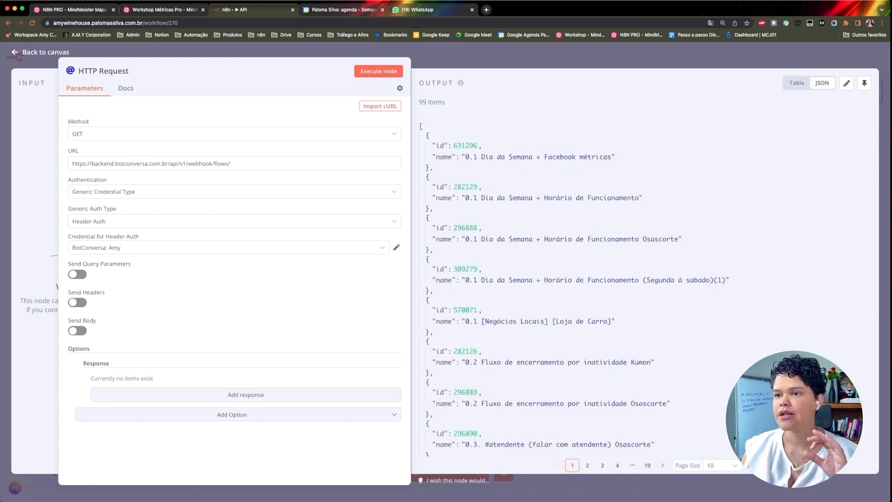
scroll(650, 282, "down", 5)
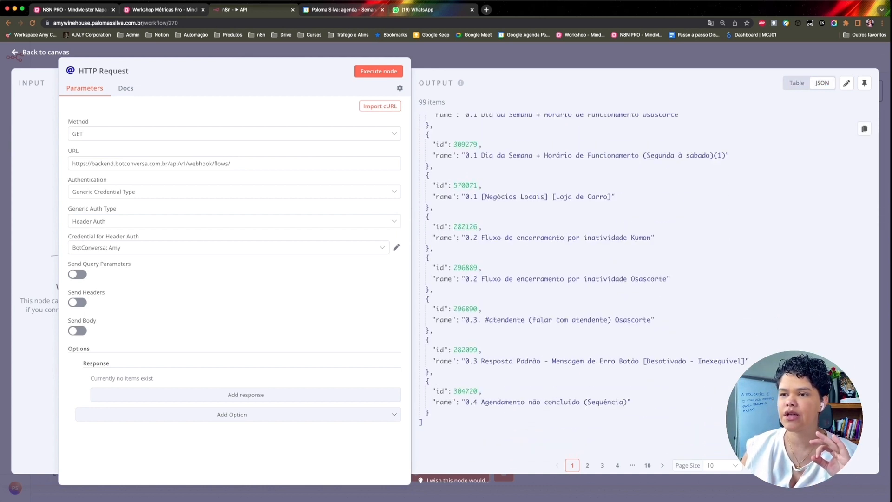
left_click_drag(436, 309, 444, 309)
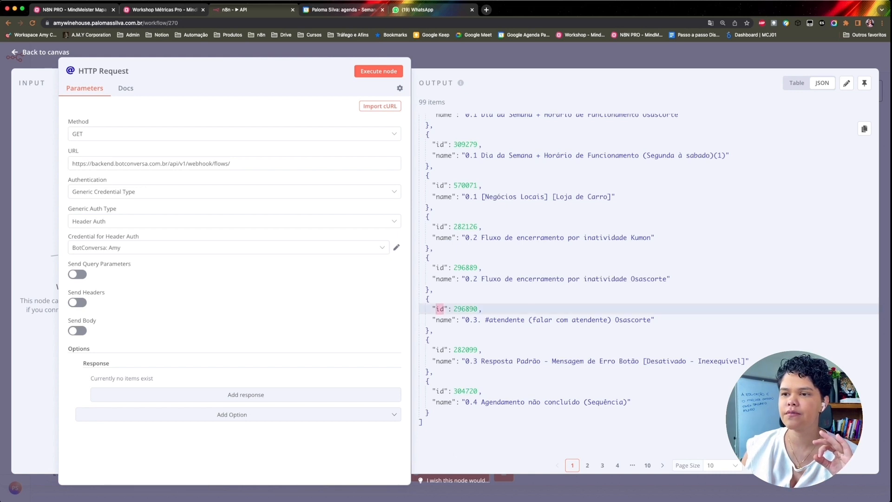
left_click_drag(436, 320, 452, 319)
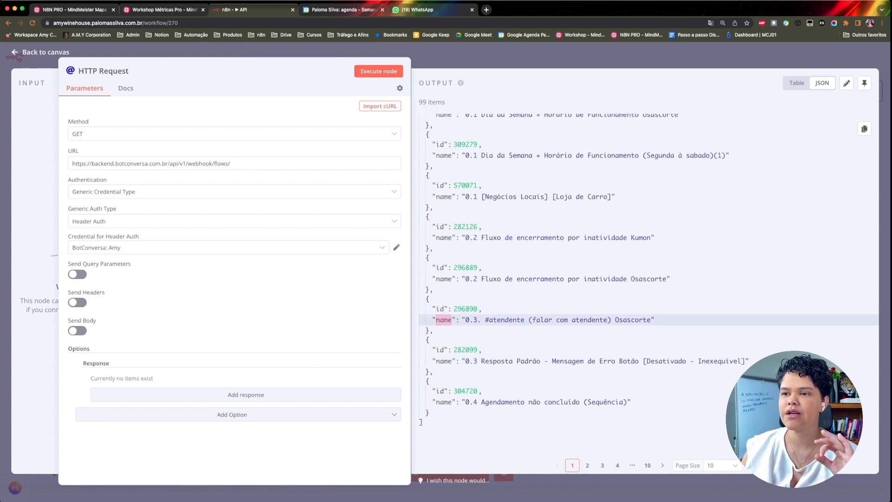
left_click(456, 309)
double_click(458, 309)
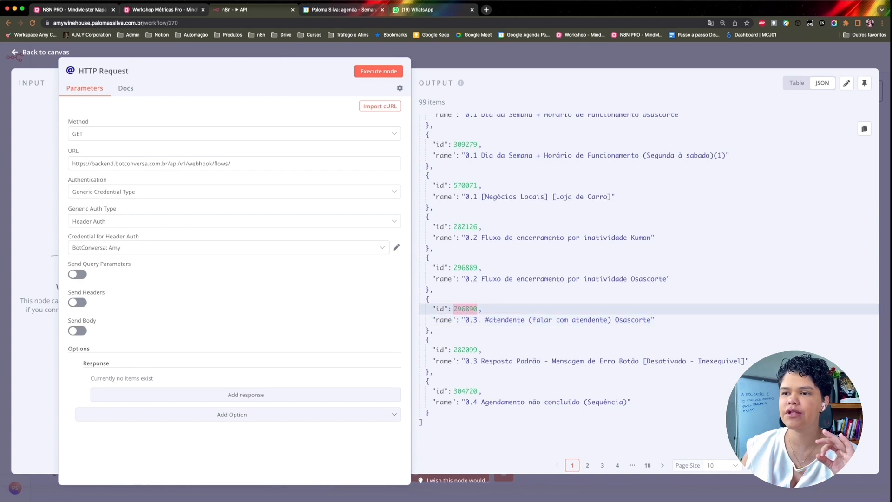
left_click(456, 309)
left_click_drag(466, 319, 654, 320)
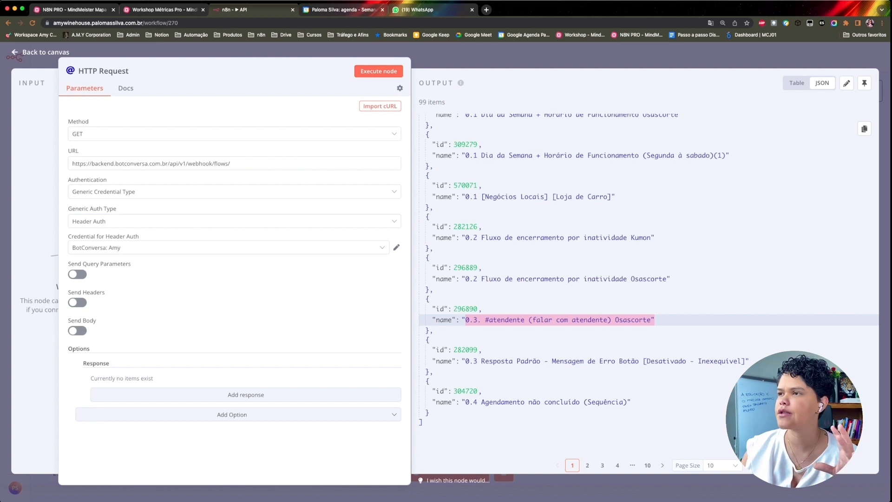
left_click(797, 83)
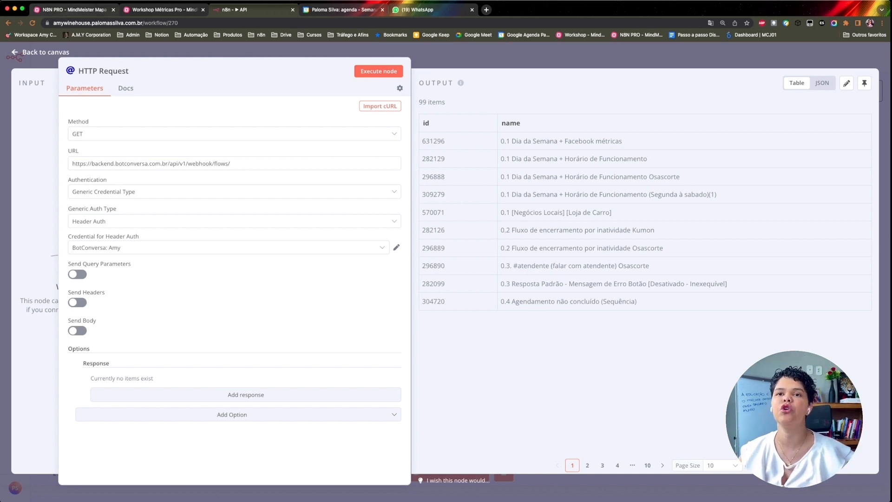
- Switch to the MindMeister map, collapse the "Estrutura das Requisições API" branch and expand "Tipos de Dados em API"
left_click(70, 10)
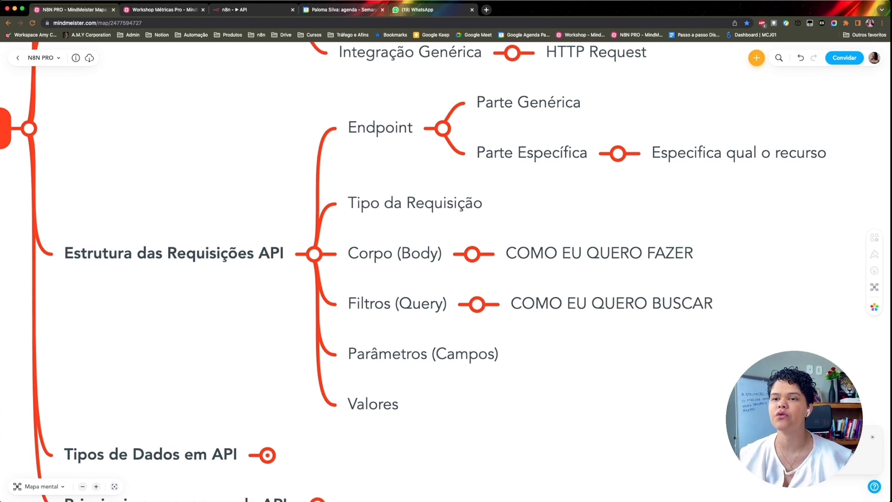
scroll(446, 272, "up", 3)
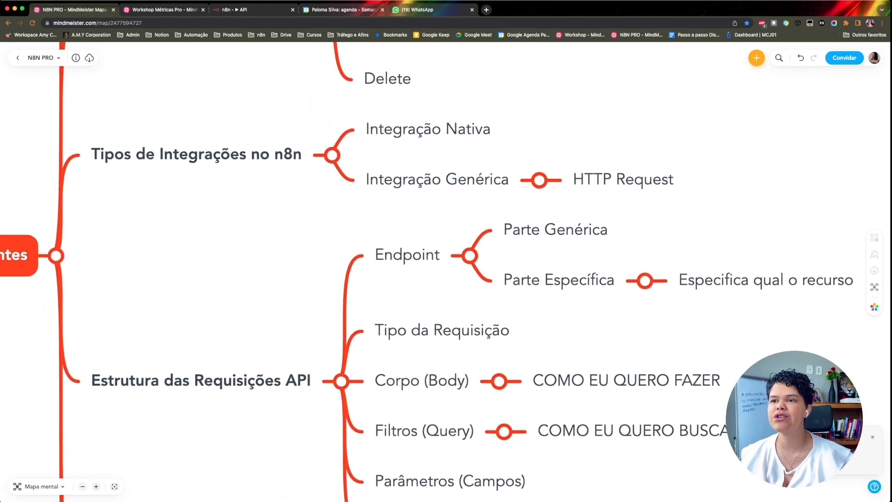
scroll(446, 272, "up", 2)
scroll(446, 272, "up", 4)
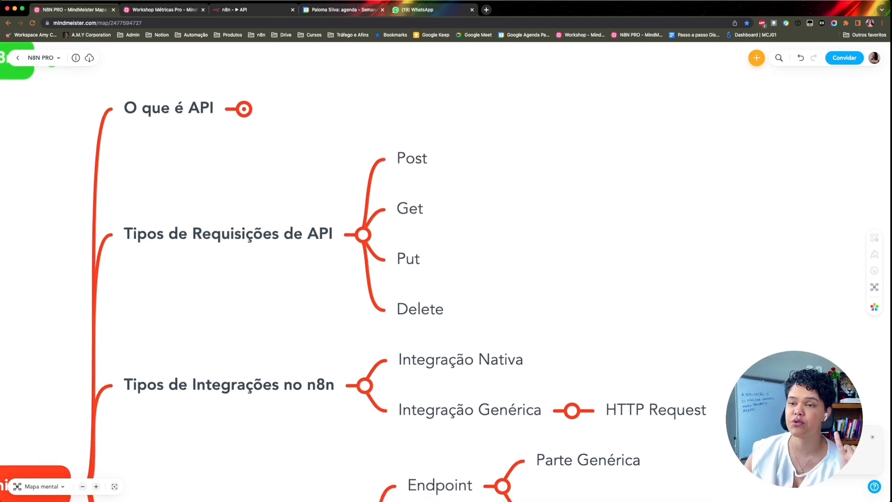
scroll(447, 272, "down", 2)
scroll(446, 271, "down", 4)
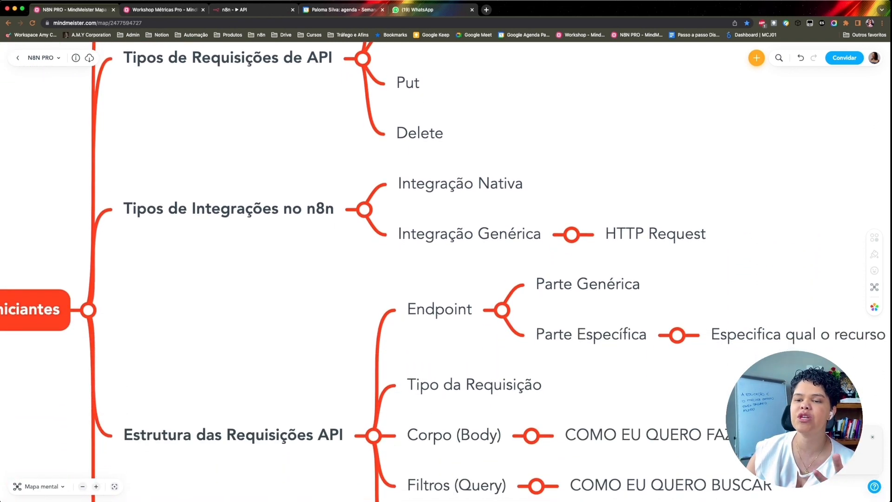
scroll(446, 272, "down", 4)
scroll(446, 272, "down", 1)
scroll(446, 272, "right", 1)
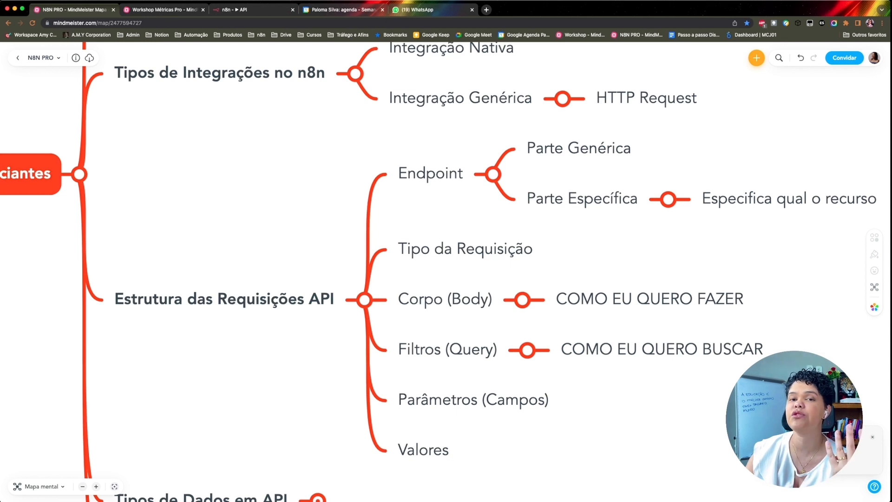
left_click(365, 300)
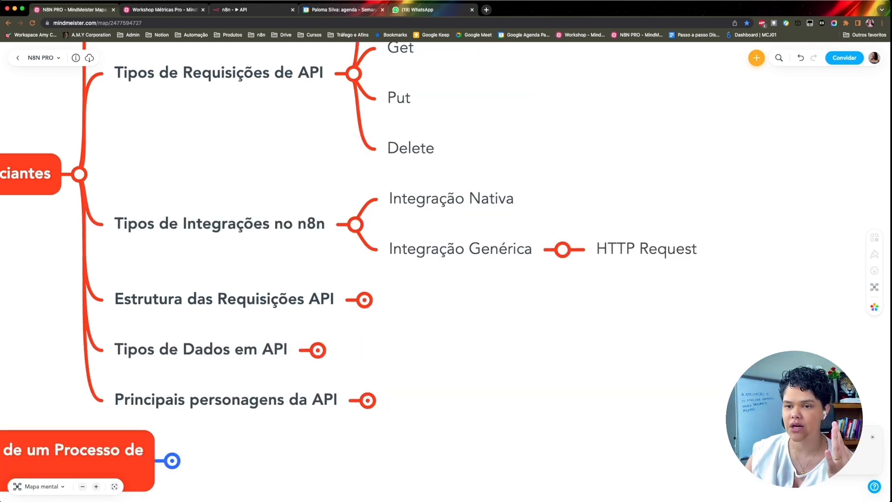
left_click(318, 349)
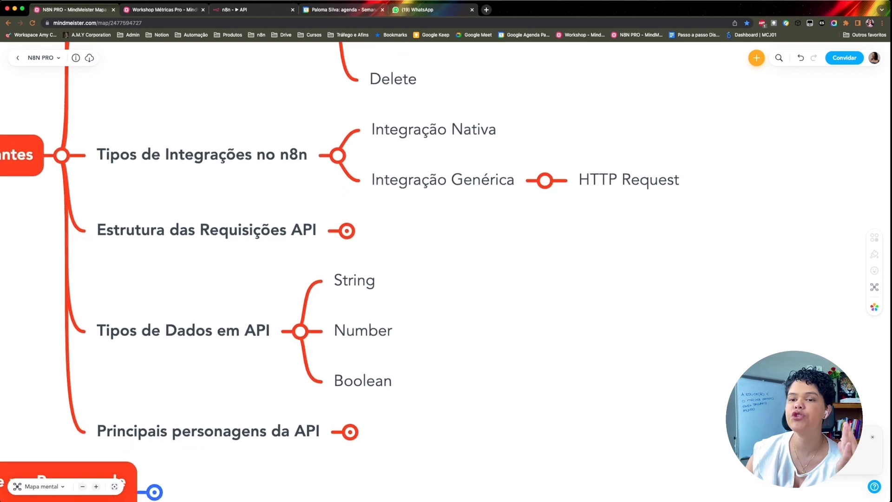
- Switch to n8n to show the HTTP Request output as JSON, and return to the MindMeister map to select the "String" topic
left_click(259, 10)
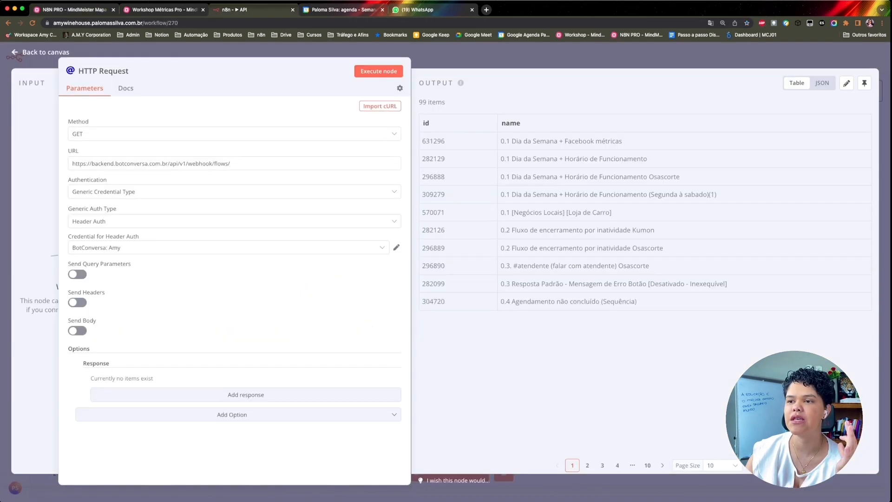
left_click(822, 83)
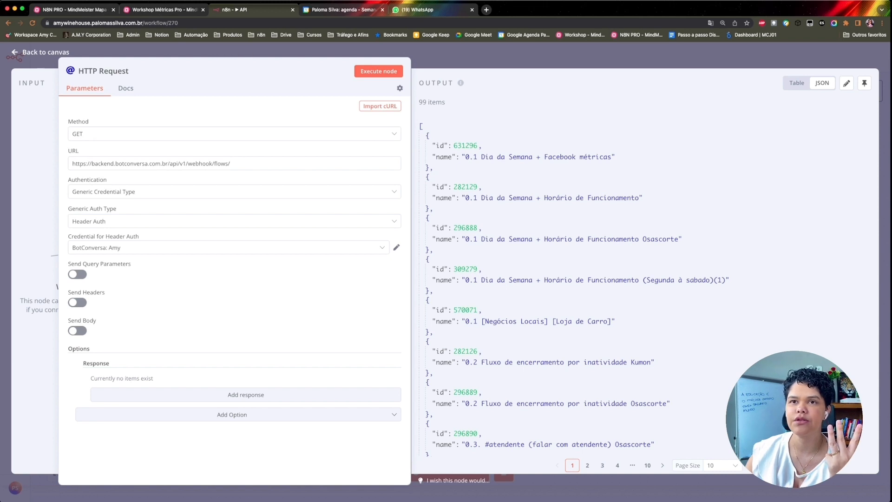
left_click(70, 10)
left_click(355, 280)
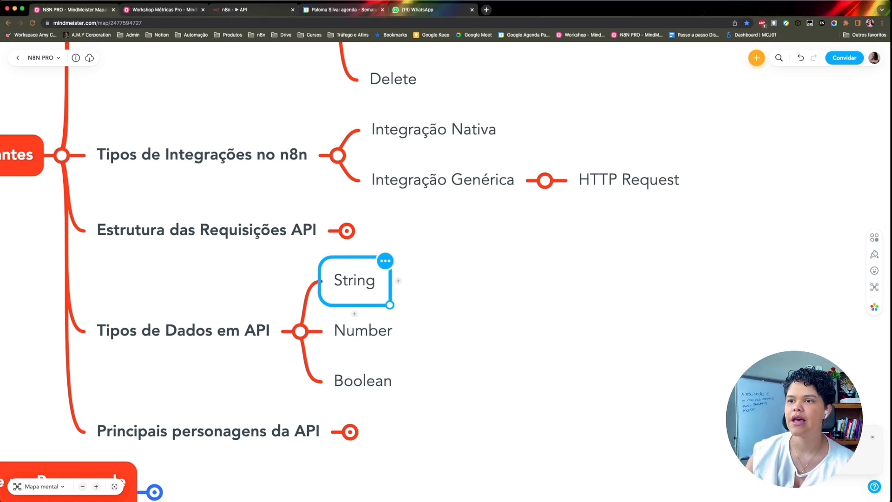
- Switch to n8n and highlight the name values of the first two items in the JSON output as text examples
left_click(235, 10)
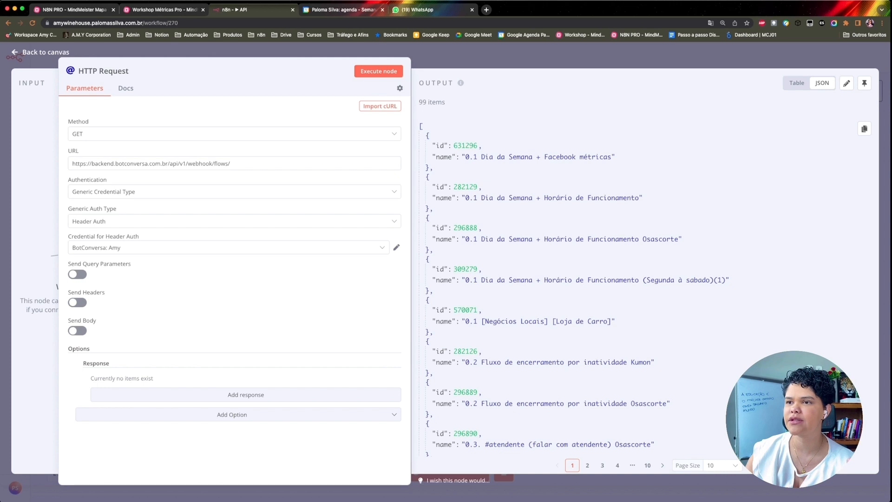
left_click(464, 198)
left_click(454, 186)
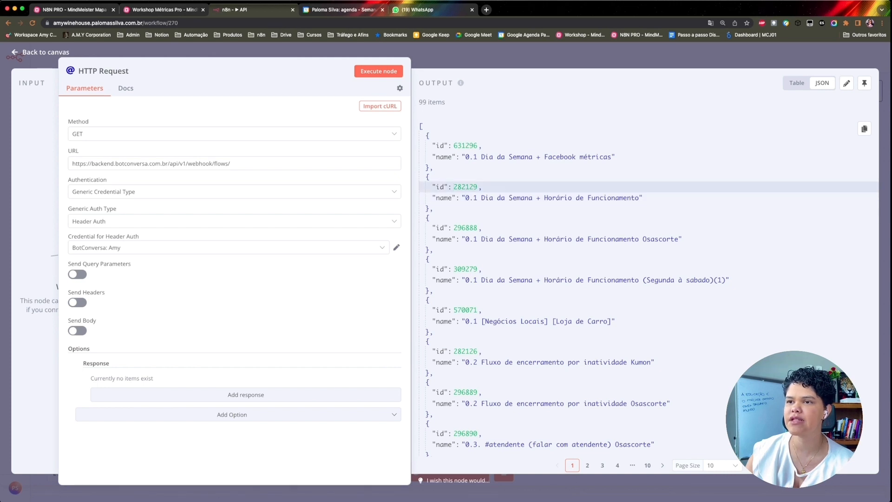
left_click_drag(454, 187, 639, 197)
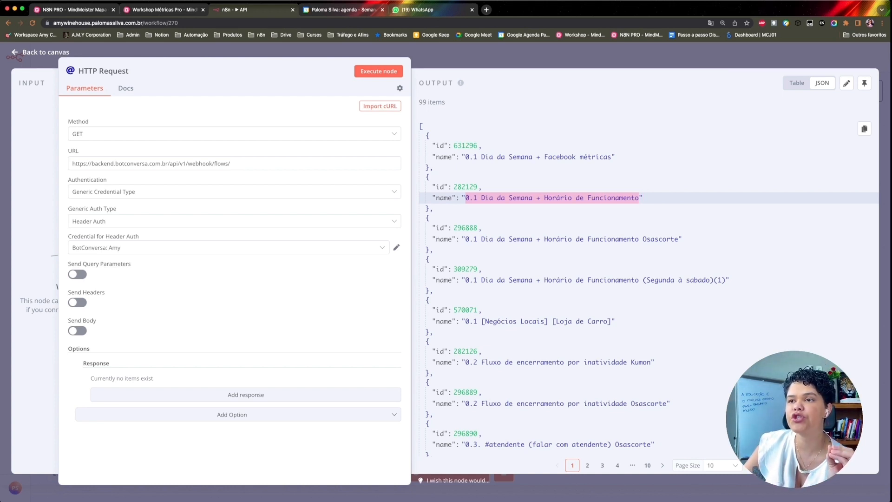
left_click(644, 168)
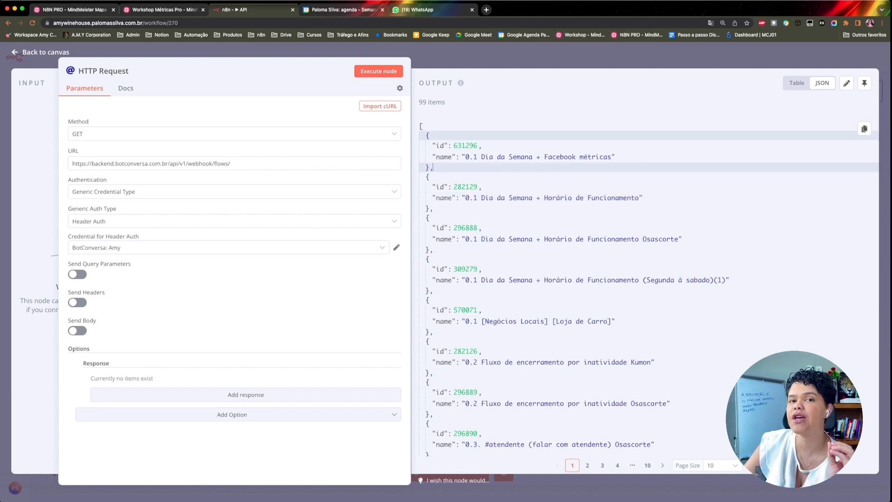
left_click(466, 157)
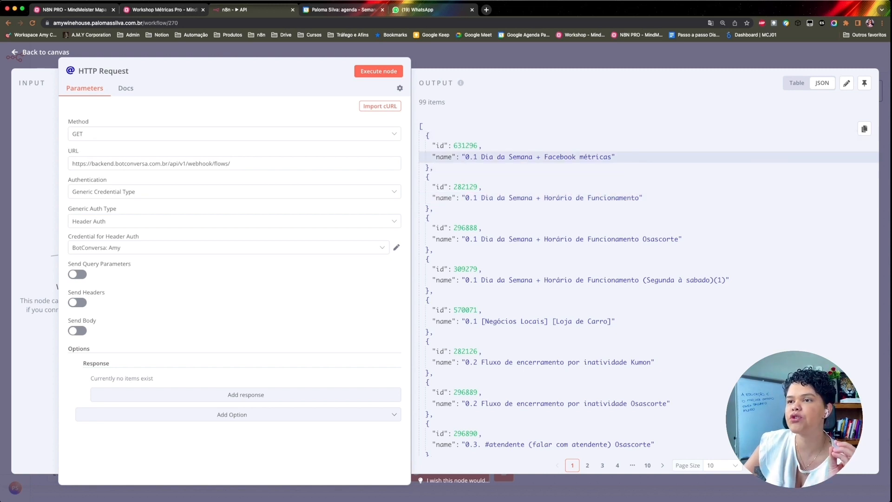
left_click_drag(466, 157, 612, 157)
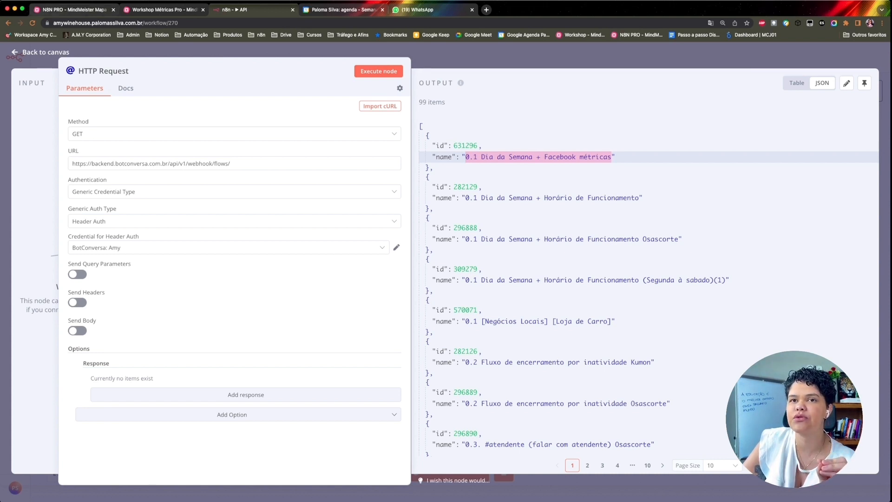
- Switch to the MindMeister map and add the subtopic "Cadeia de caracteres tipo texto" under "String"
key("super+1")
key("Escape")
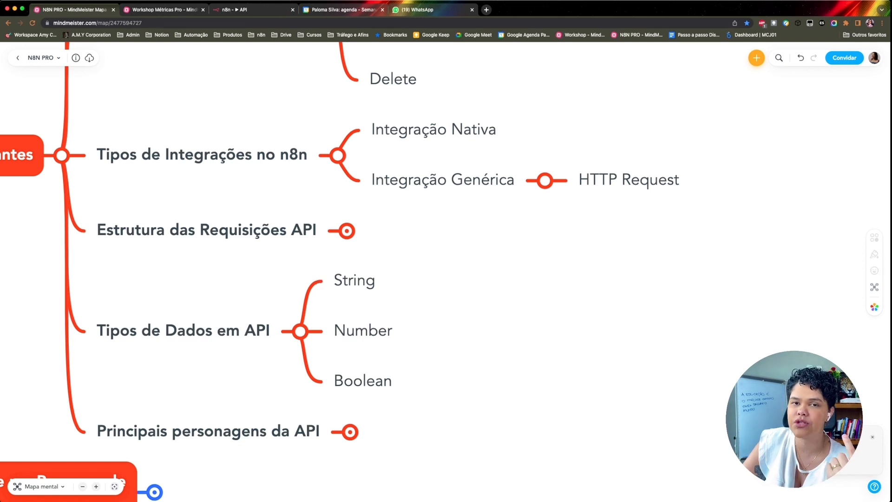
left_click(355, 280)
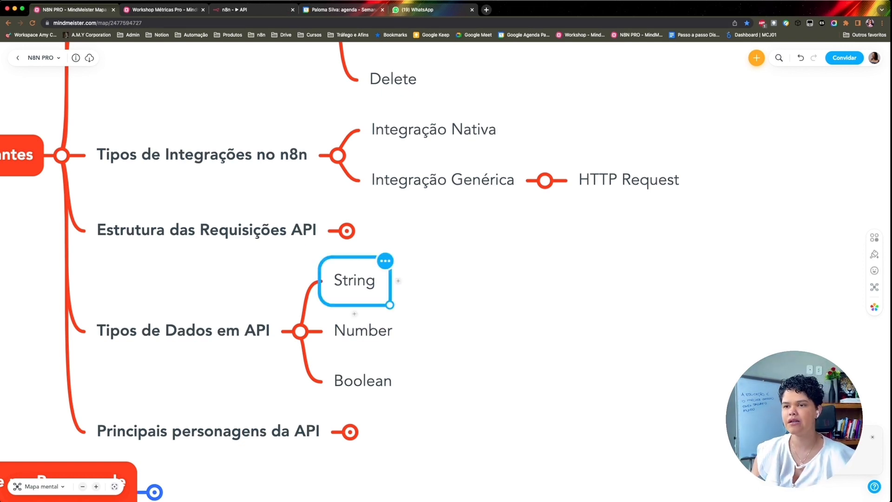
key("Tab")
type("Cadeia de ca")
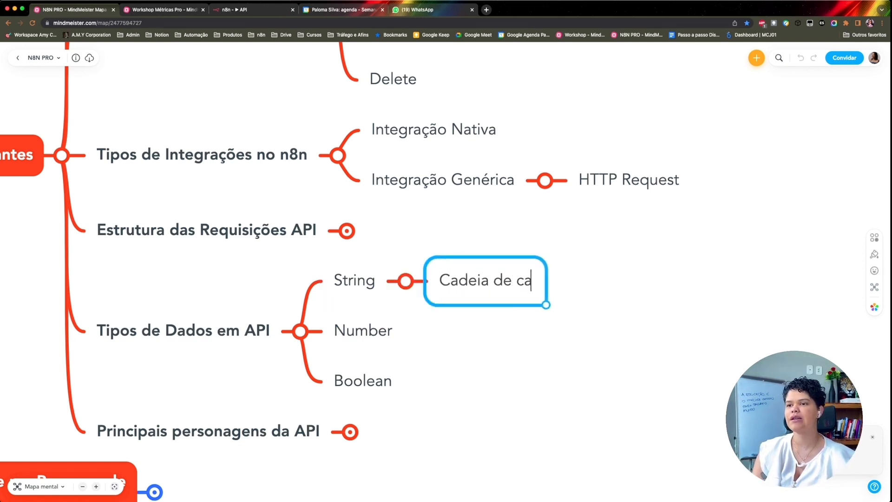
type("racteres ti")
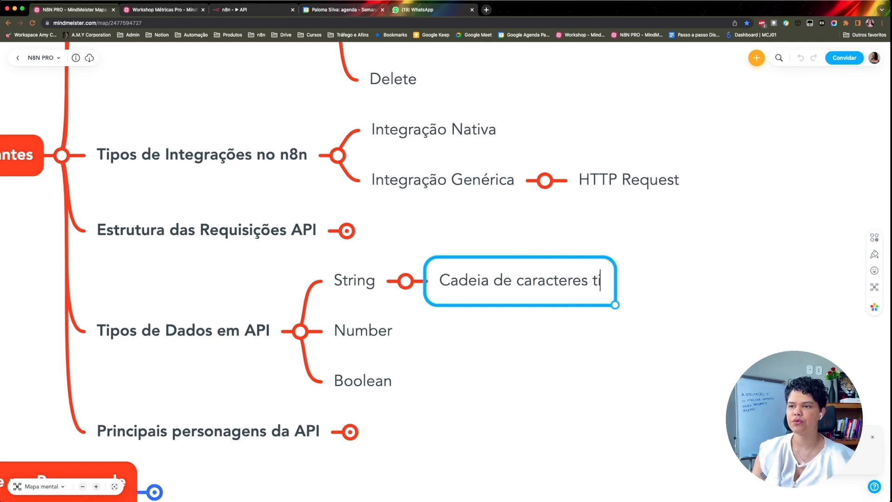
type("po texto")
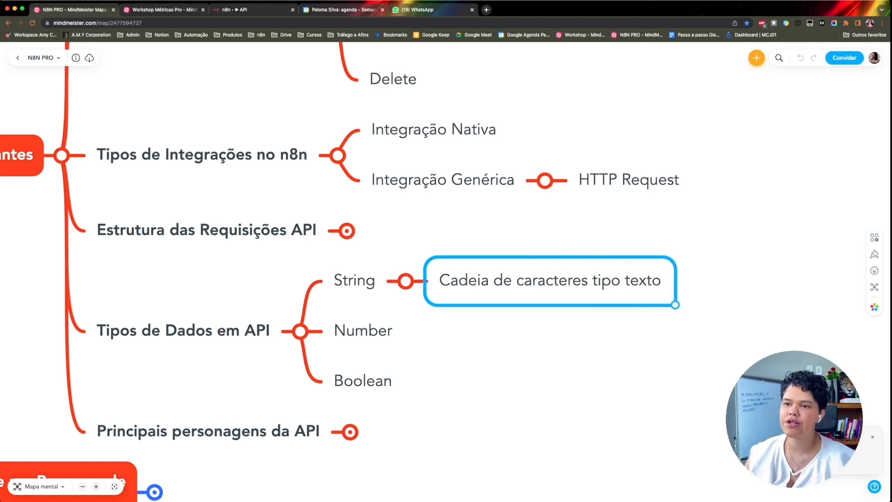
- Add the subtopic "Caracteres do tipo número" under the "Number" topic
left_click(363, 331)
key("Tab")
type("Caracteres de")
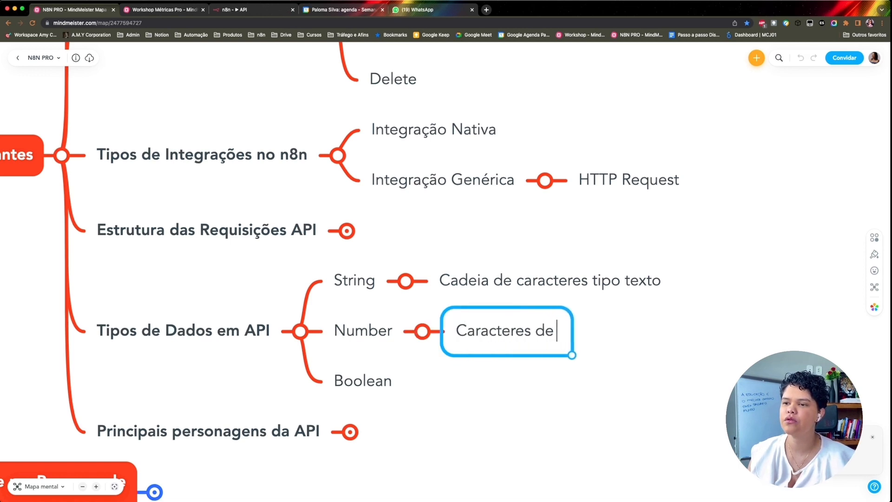
key("BackSpace")
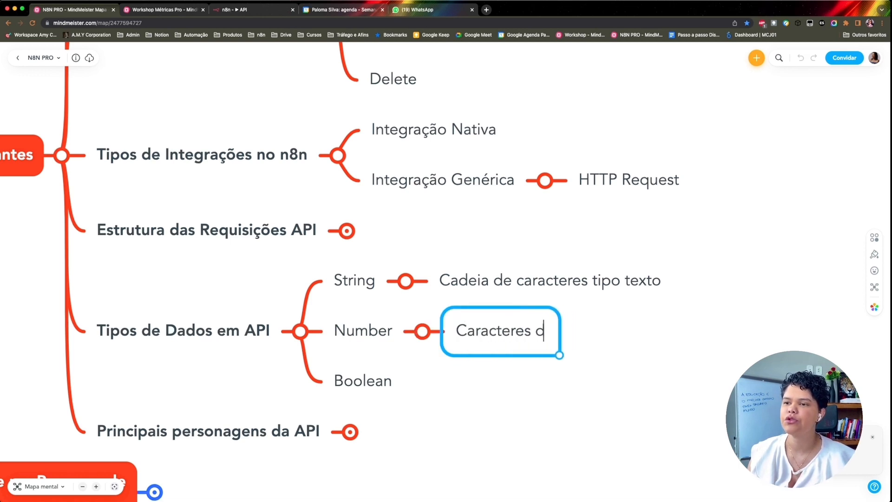
type("o tipo número")
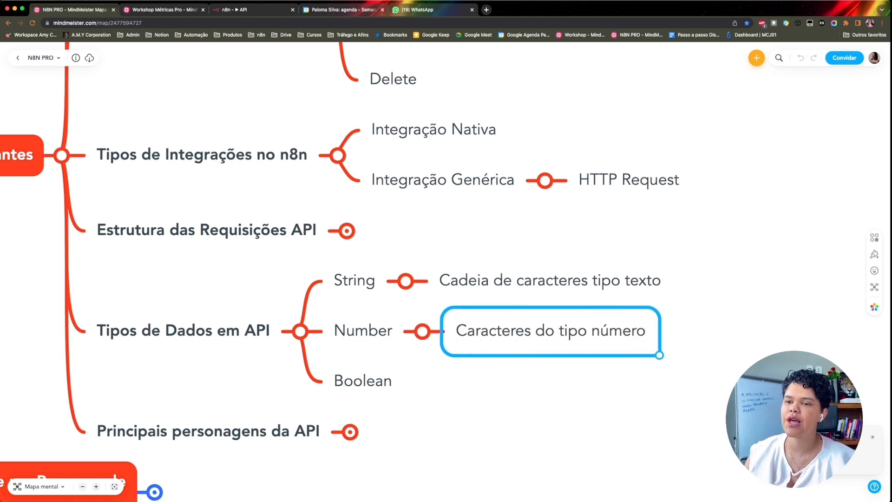
key("Return")
- Add the subtopic "Condicionais" under the "Boolean" topic
left_click(363, 381)
key("Tab")
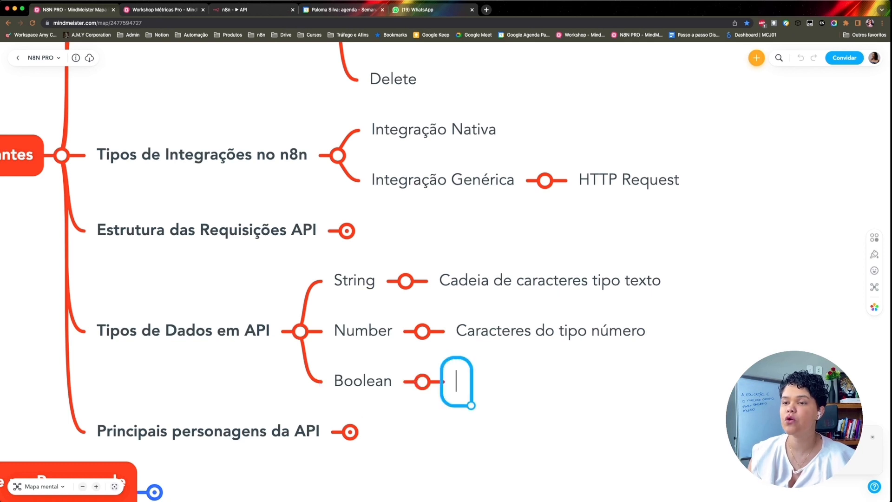
type("Condicionais")
scroll(446, 279, "left", 1)
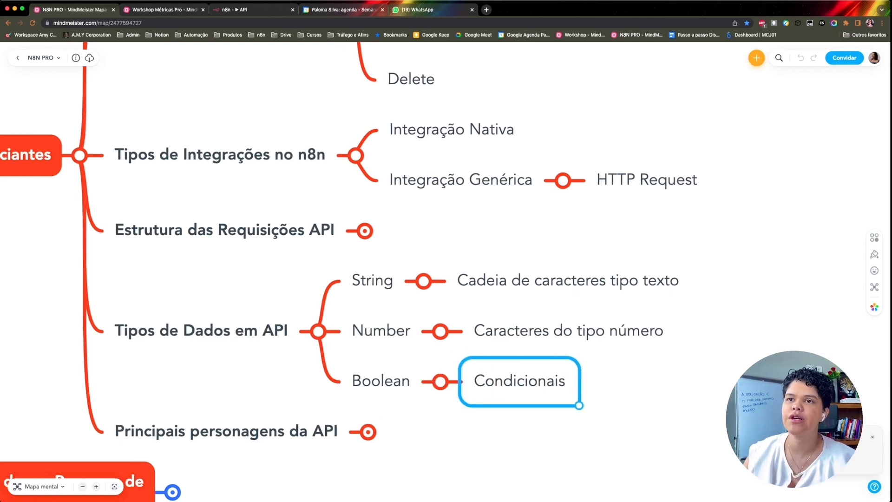
- Switch to n8n, leave the HTTP Request node, execute the "Hotmart - Get: Progresso do Aluno" node and open its output
left_click(257, 10)
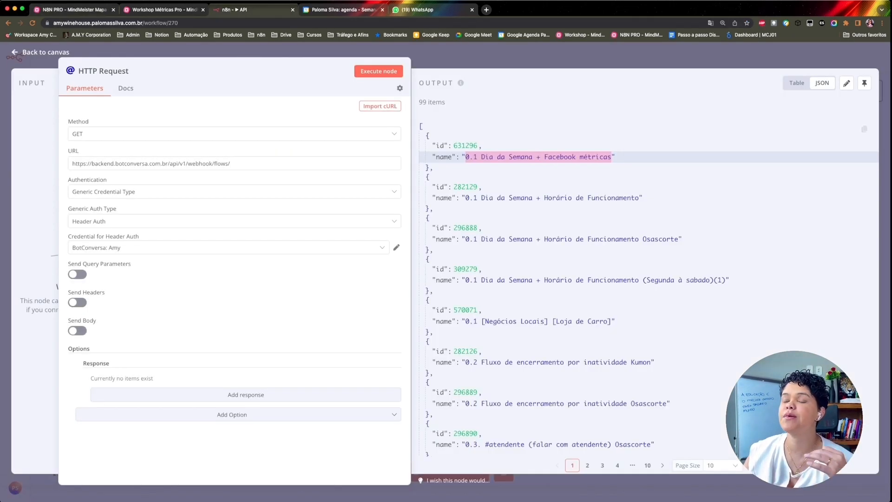
key("Escape")
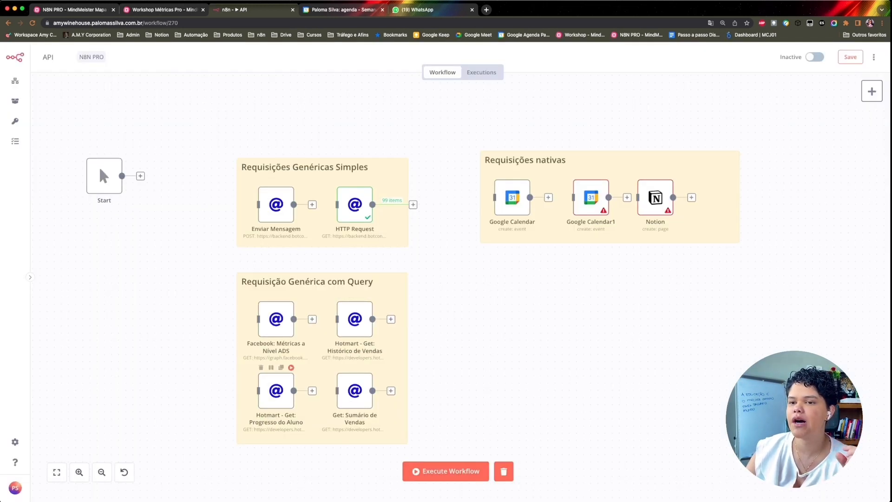
left_click(291, 368)
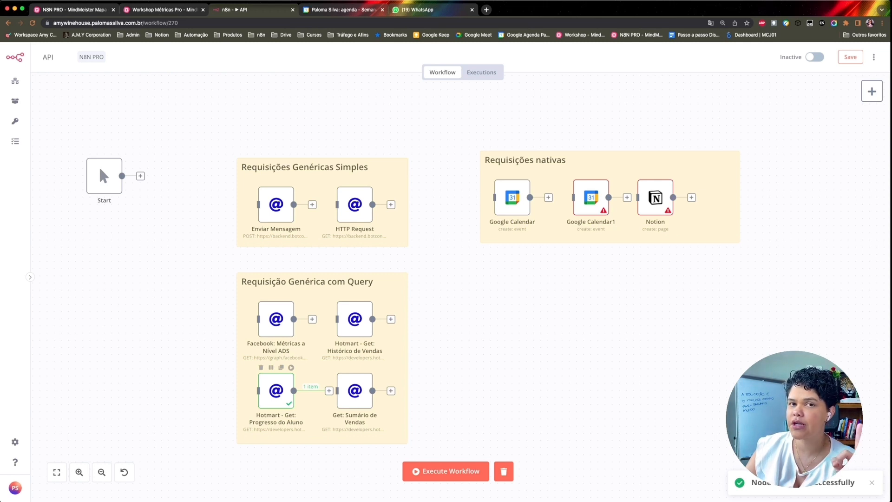
double_click(276, 391)
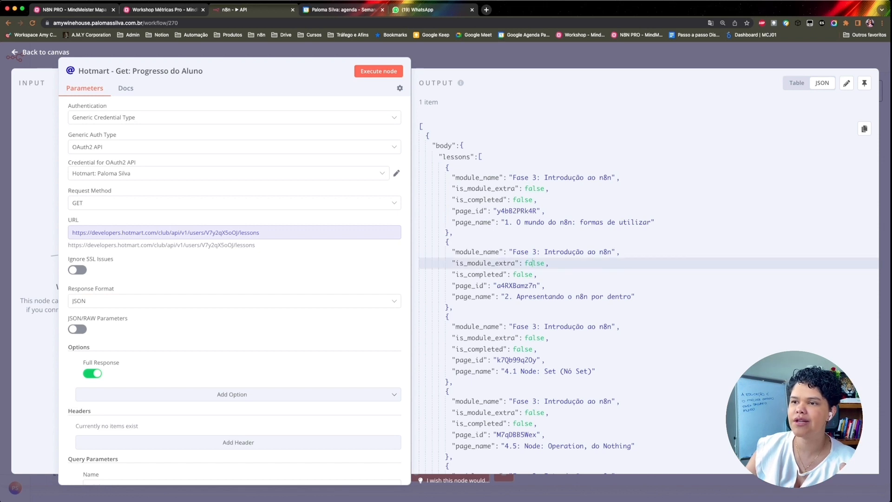
- Highlight the is_module_extra key and its boolean values in the first two lessons of the JSON output
left_click_drag(524, 263, 545, 263)
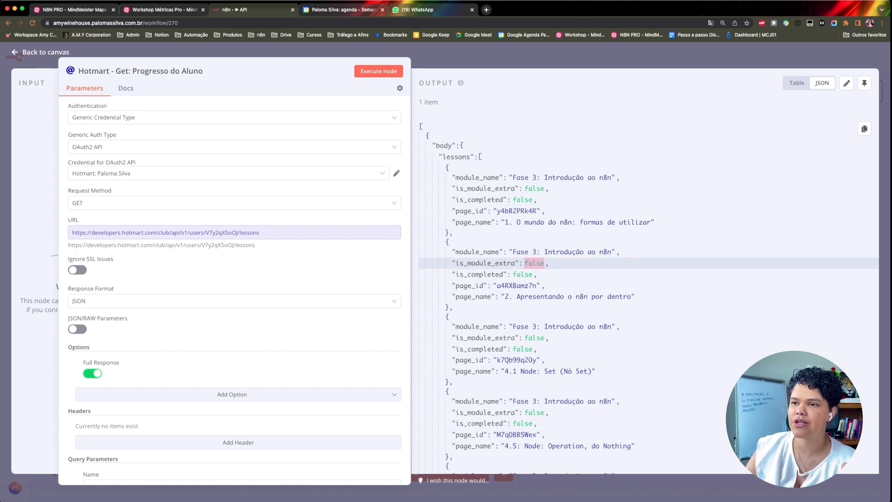
left_click(544, 263)
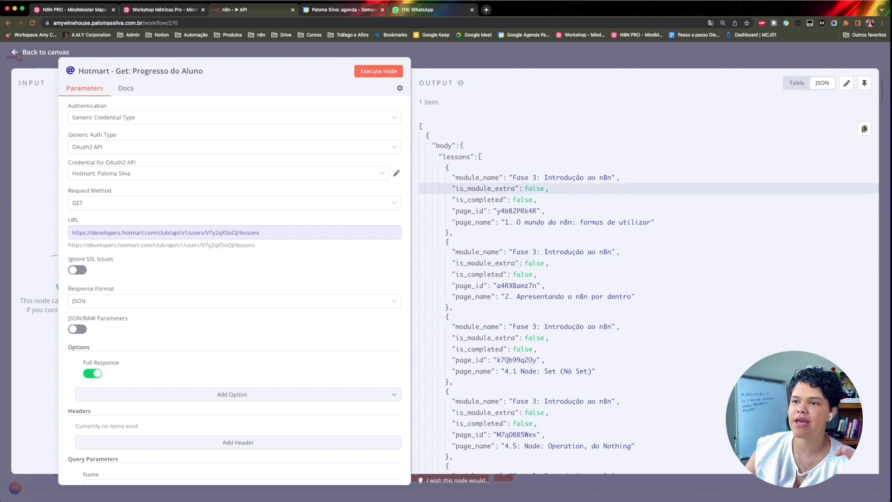
left_click_drag(456, 189, 517, 188)
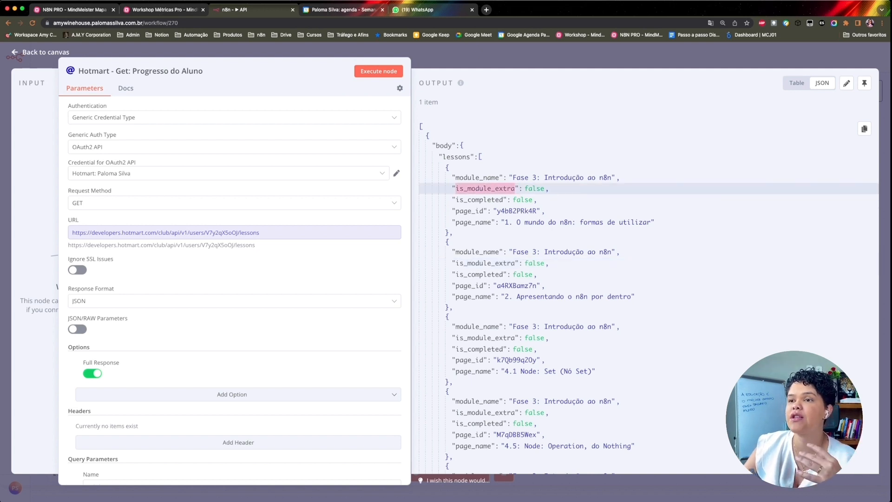
left_click(495, 188)
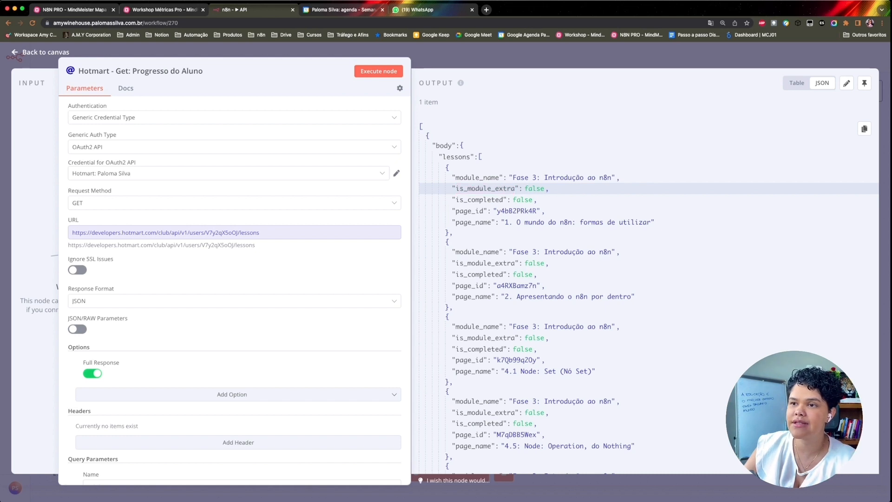
left_click_drag(456, 189, 464, 188)
left_click_drag(507, 188, 545, 188)
left_click(540, 177)
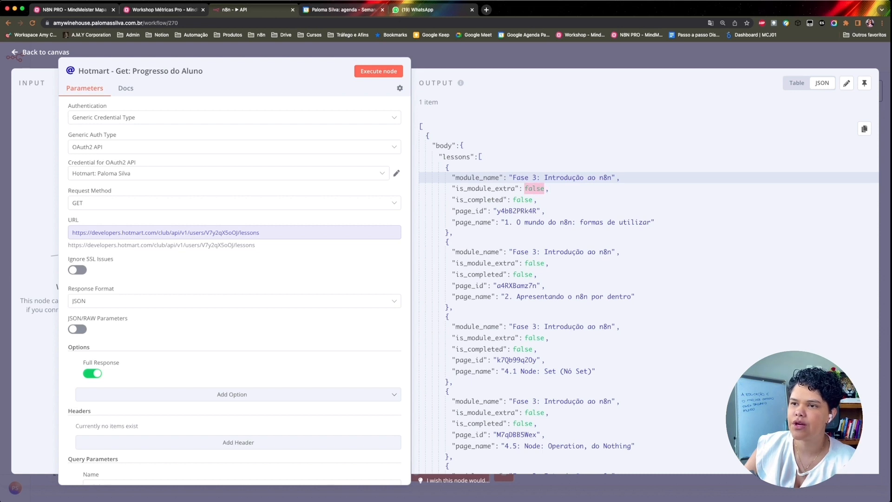
left_click(543, 178)
- Highlight the first lesson's is_completed value, look through the following lessons' boolean fields, and return to the canvas
left_click_drag(456, 199, 538, 200)
left_click(513, 200)
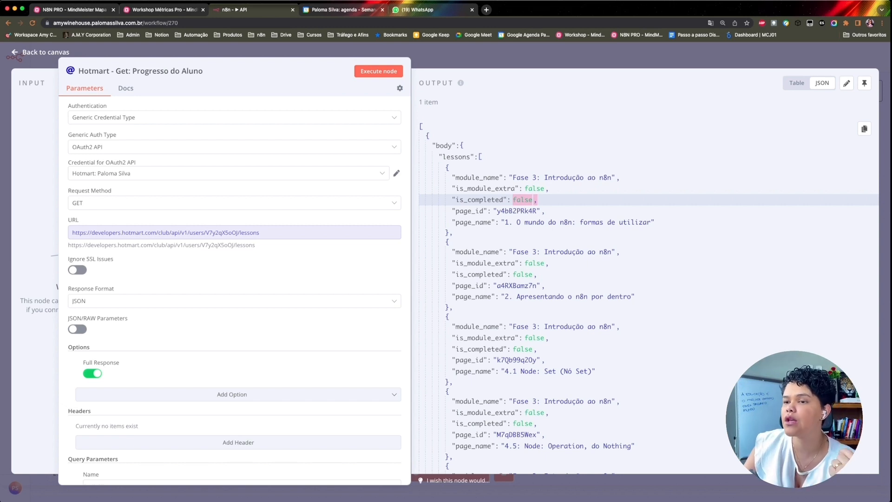
scroll(648, 294, "down", 3)
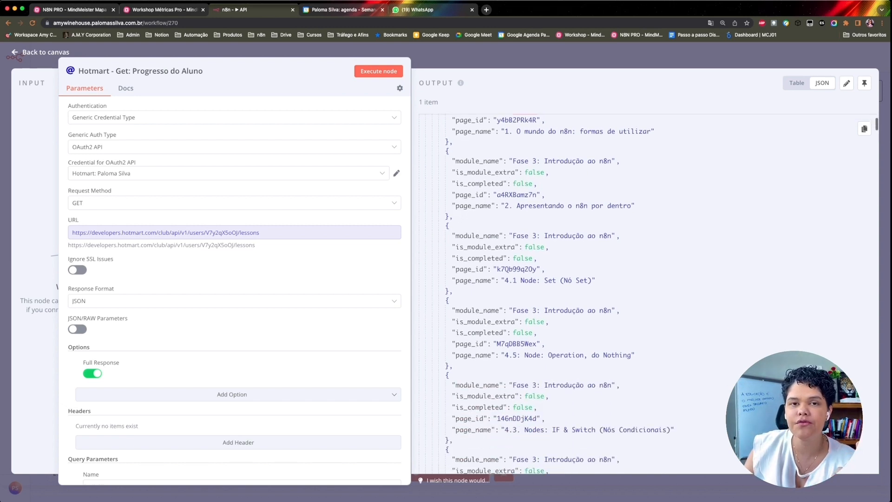
scroll(599, 296, "down", 2)
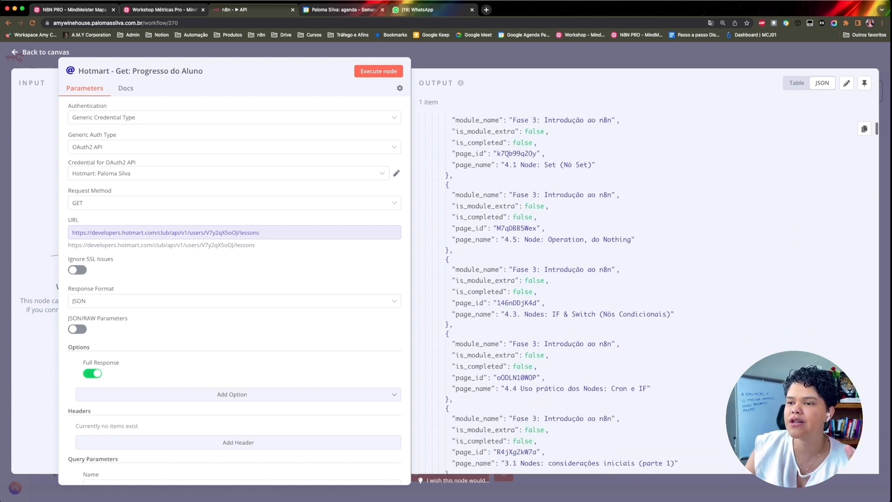
scroll(600, 296, "down", 3)
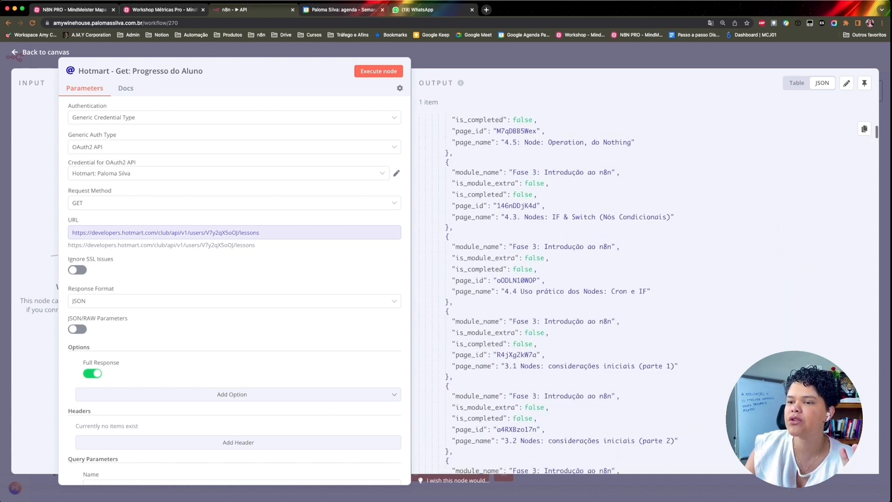
scroll(600, 296, "down", 3)
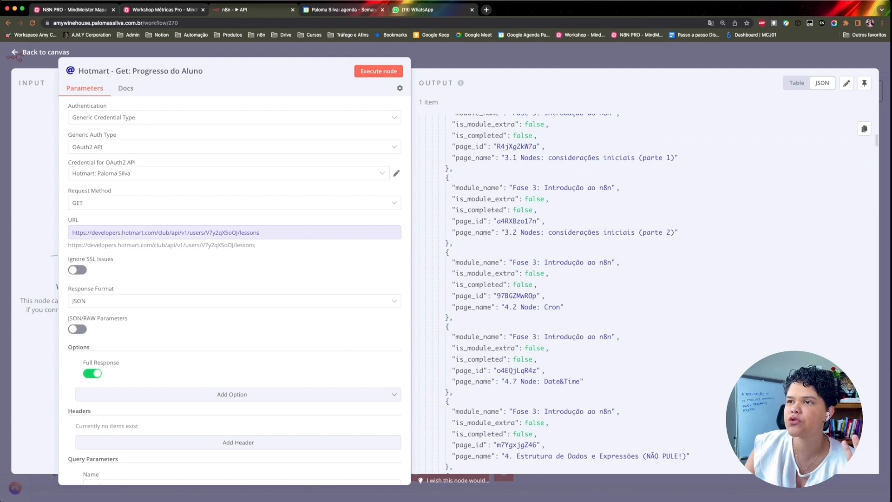
key("Escape")
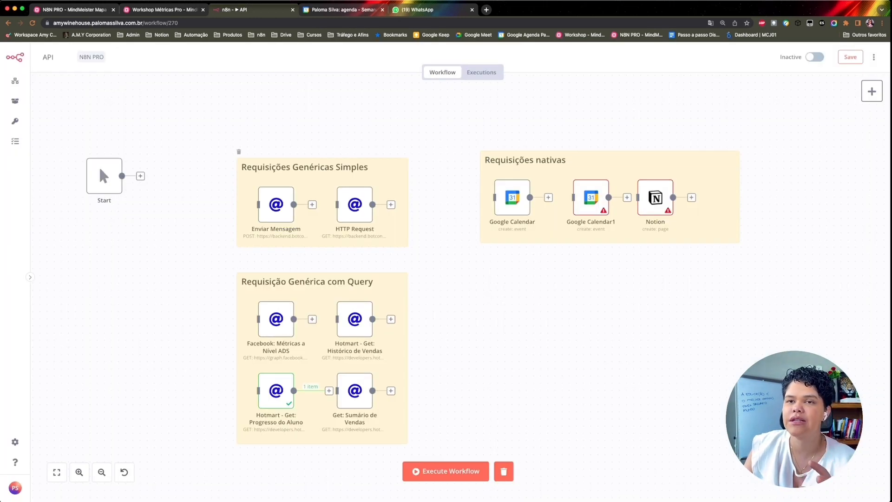
- Switch to the MindMeister map and expand the "Principais personagens da API" branch
left_click(74, 10)
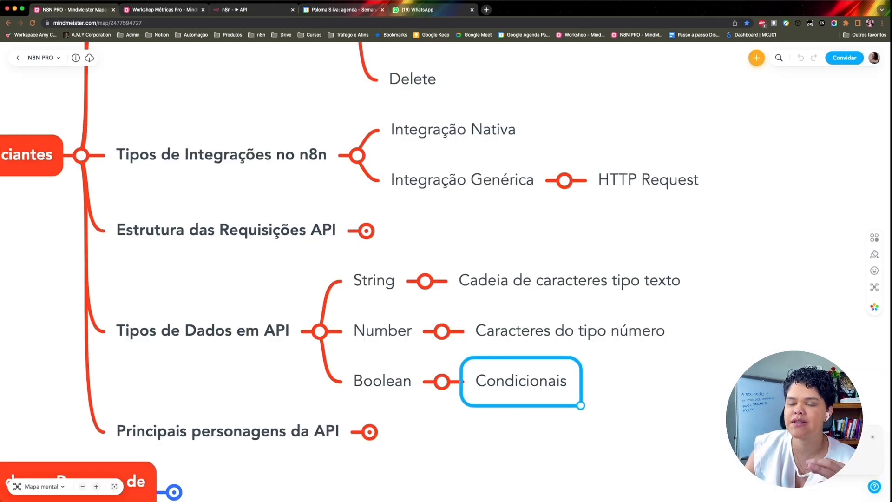
scroll(442, 274, "down", 1)
scroll(442, 274, "down", 1)
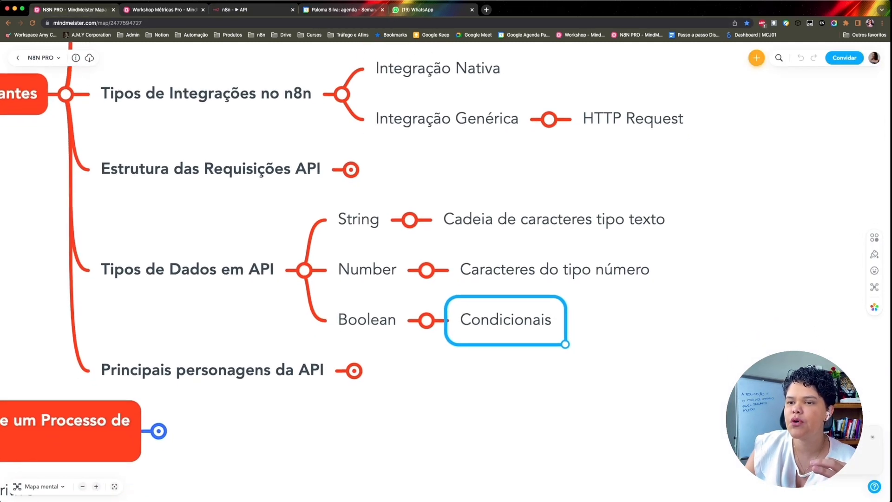
left_click(354, 371)
scroll(354, 371, "right", 1)
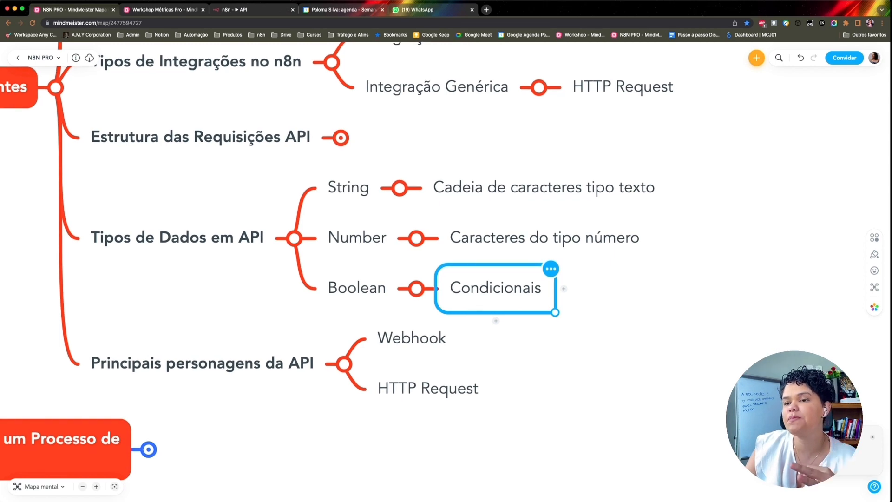
- Switch to n8n, add a Webhook node to the API workflow and return to the canvas
left_click(246, 10)
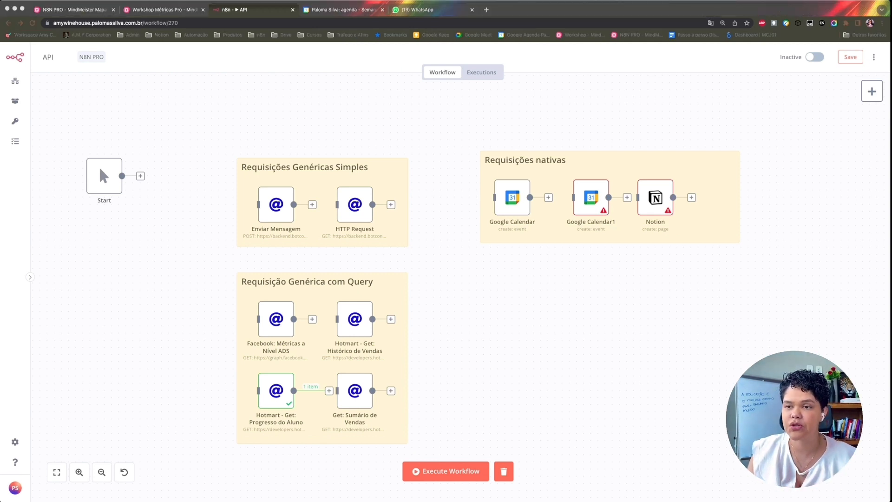
key("super+Tab")
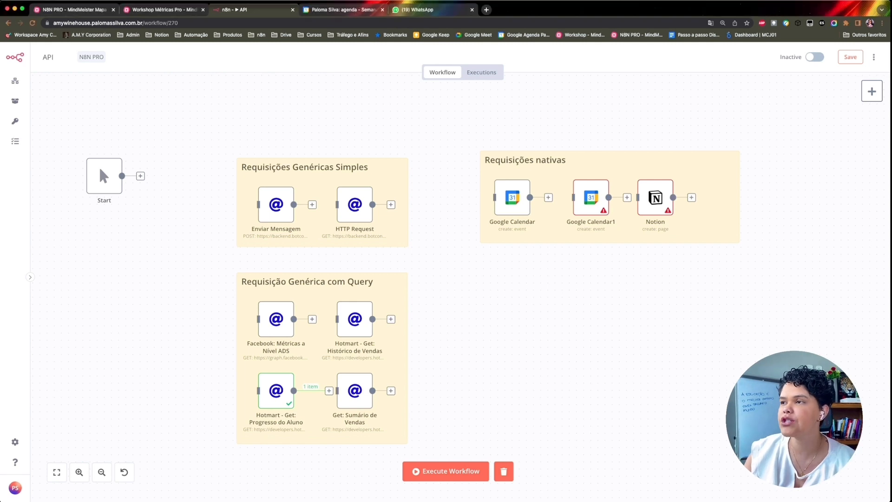
left_click(872, 91)
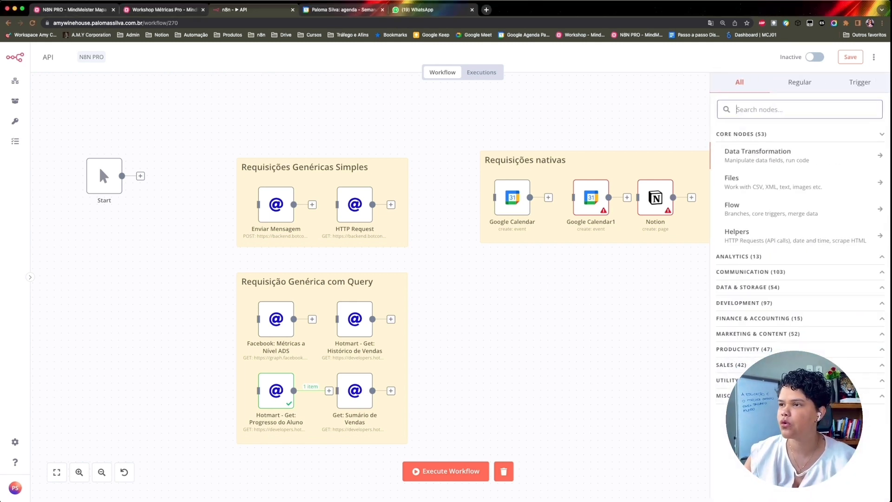
type("Webho")
key("Return")
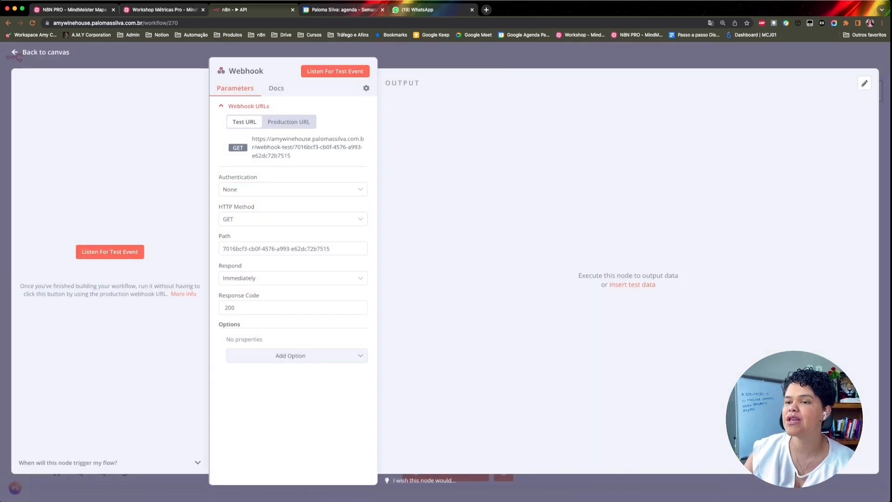
key("Escape")
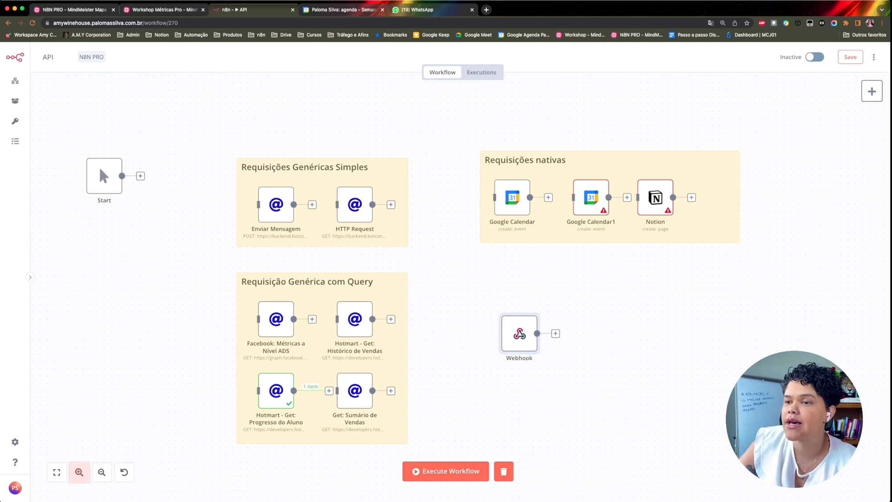
- Move the Webhook node slightly closer to the "Requisição Genérica com Query" group and open its parameters
left_click(79, 473)
left_click_drag(545, 351, 499, 362)
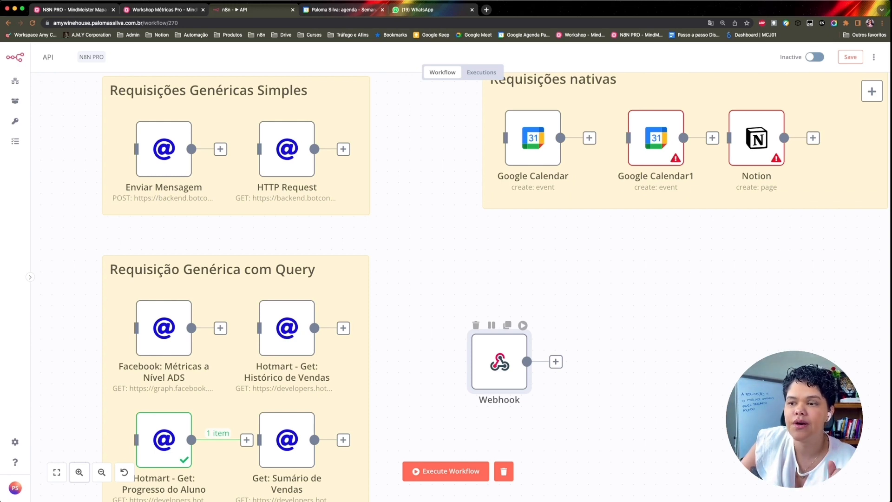
double_click(500, 362)
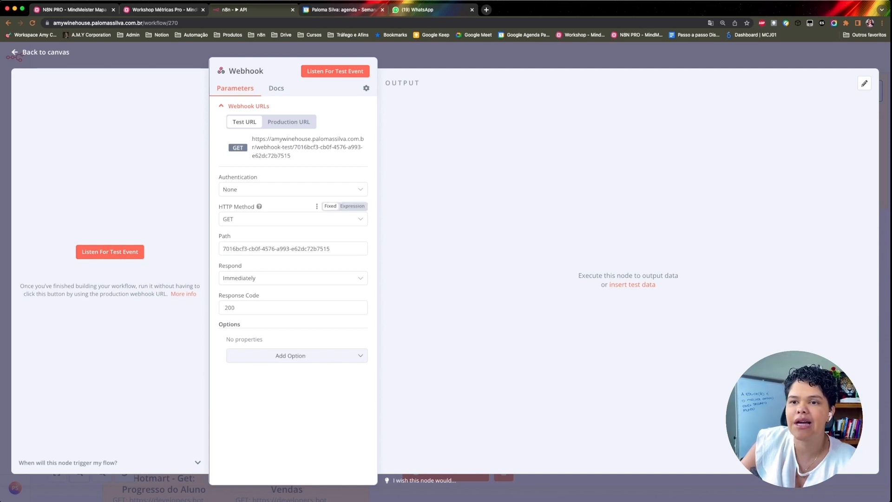
- Look over the Webhook node's HTTP Method options, and switch to the MindMeister map to select the Webhook topic
left_click(223, 219)
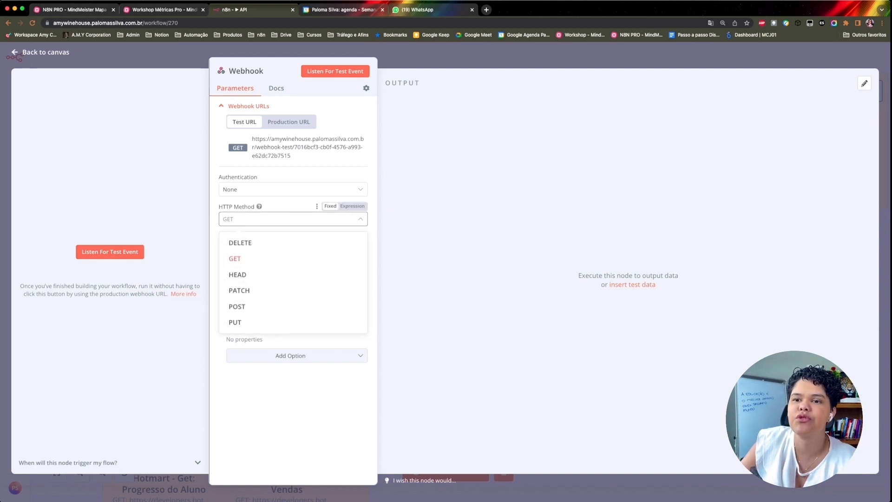
left_click(224, 219)
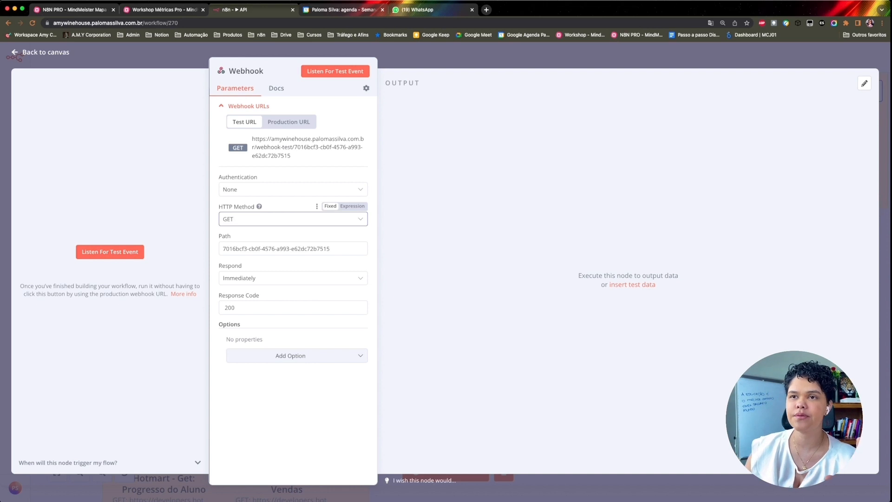
key("super+1")
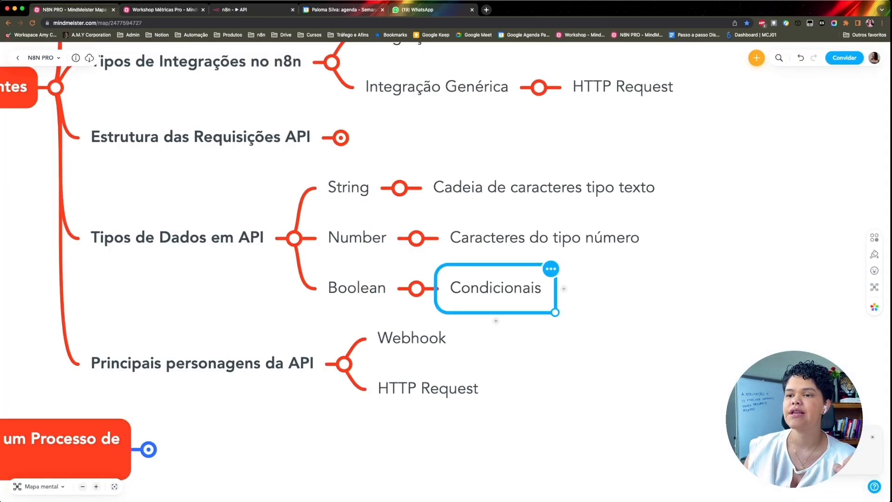
key("Down")
key("Down")
key("Up")
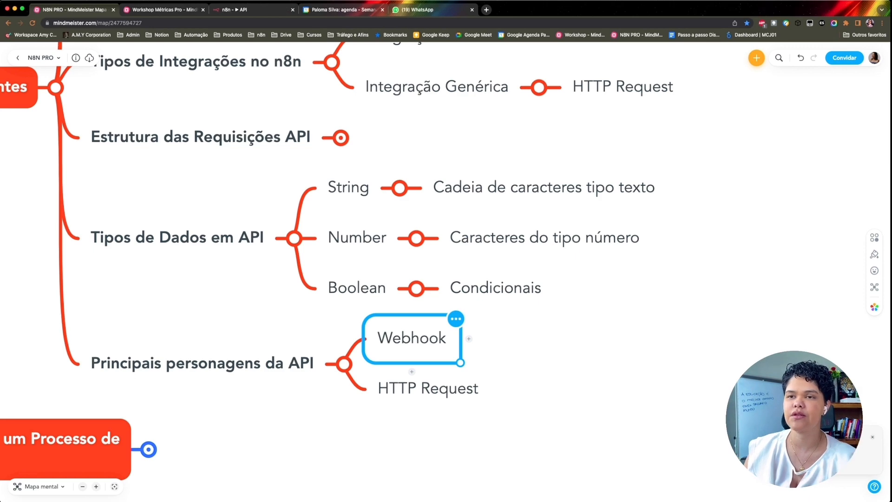
- Switch to n8n, return to the canvas and move the Webhook node closer to the "Requisição Genérica com Query" group
key("super+3")
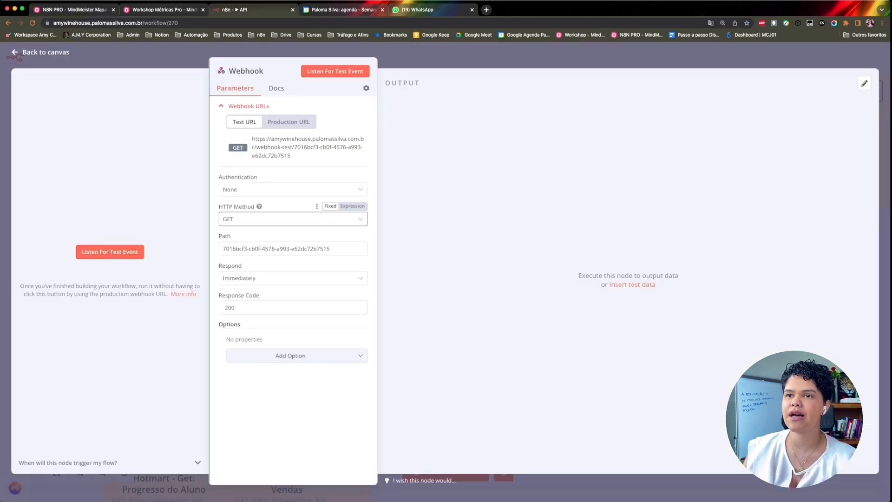
key("Escape")
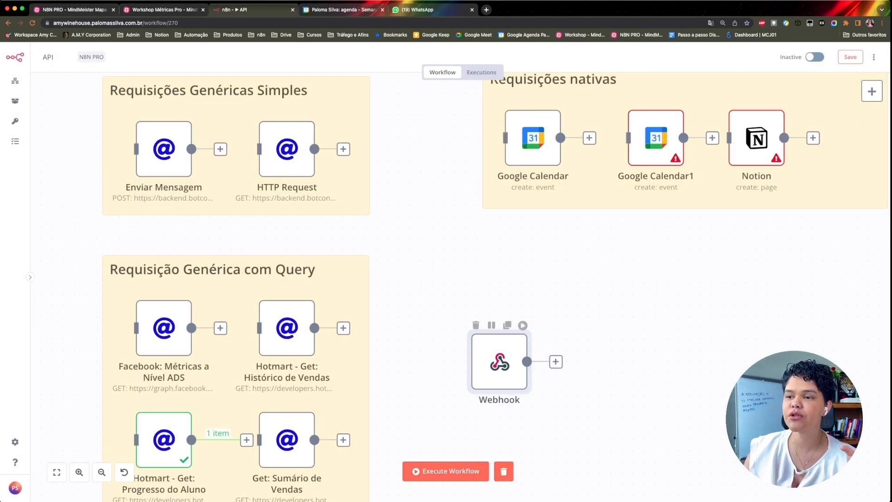
mouse_move(500, 361)
left_mouse_down()
mouse_move(488, 381)
mouse_move(500, 353)
mouse_move(488, 380)
mouse_move(500, 372)
left_mouse_up()
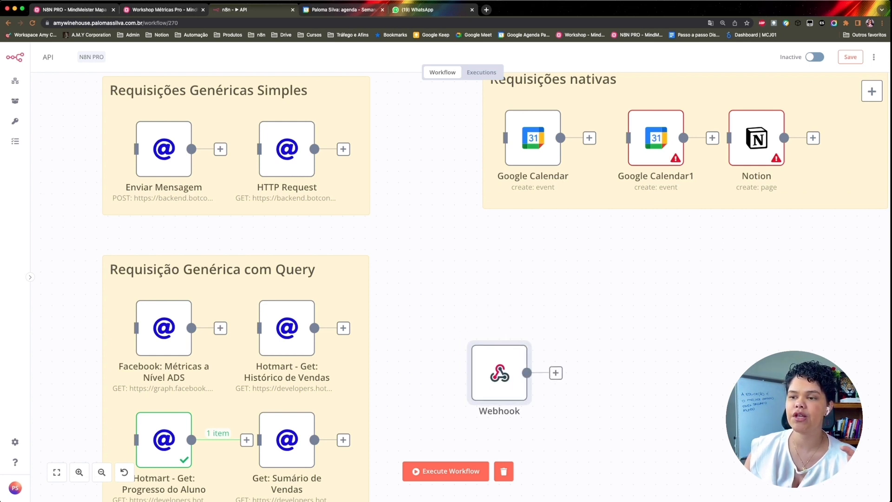
left_click_drag(499, 373, 500, 362)
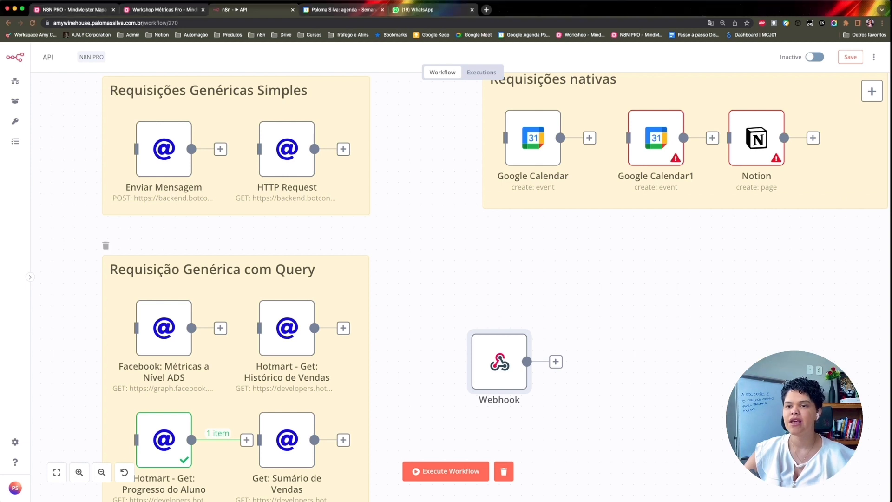
mouse_move(287, 328)
left_mouse_down()
mouse_move(372, 305)
mouse_move(465, 260)
mouse_move(373, 305)
mouse_move(265, 327)
mouse_move(287, 328)
left_mouse_up()
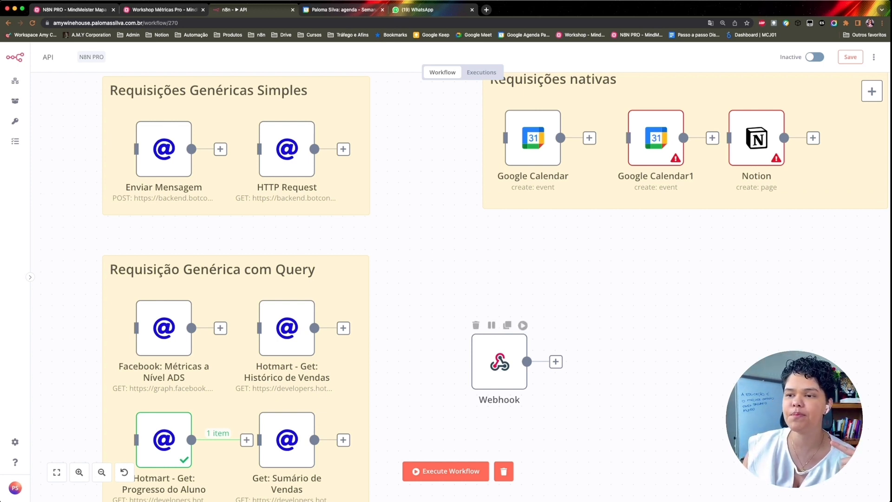
left_click_drag(500, 361, 466, 340)
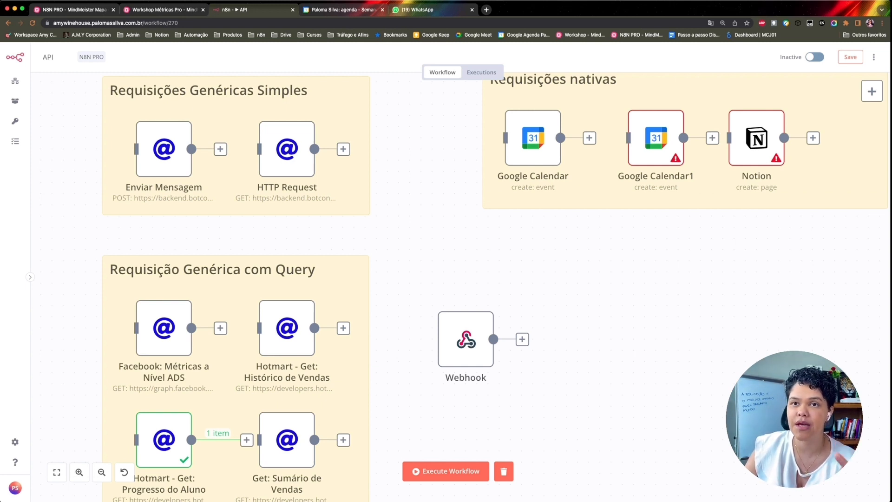
- Switch to the MindMeister map and bring the whole "API para Iniciantes" branch into view for review
key("super+1")
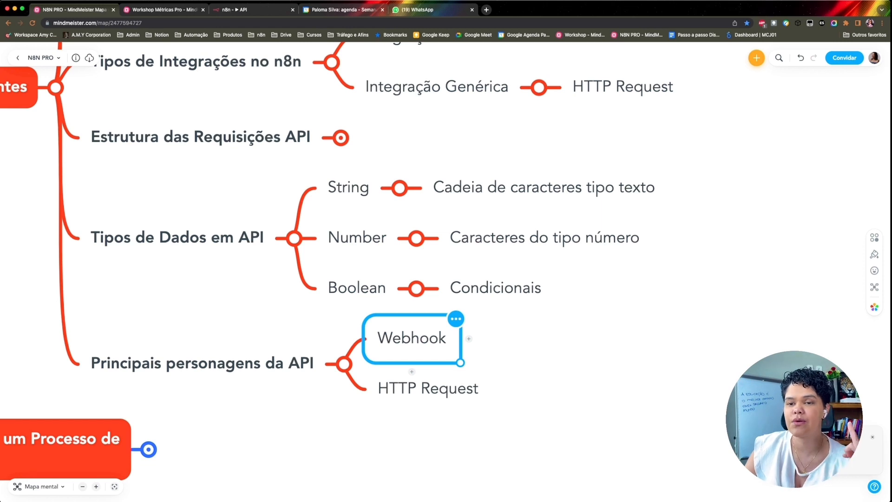
scroll(411, 279, "up", 1)
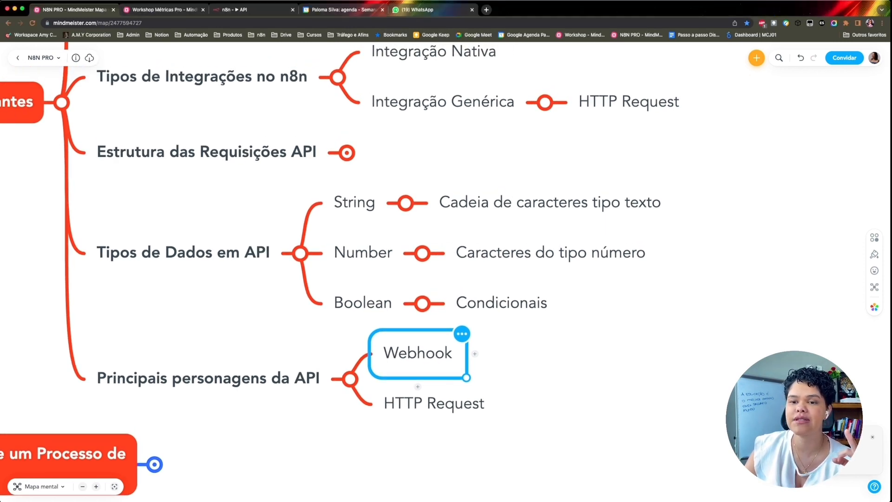
left_click(83, 487)
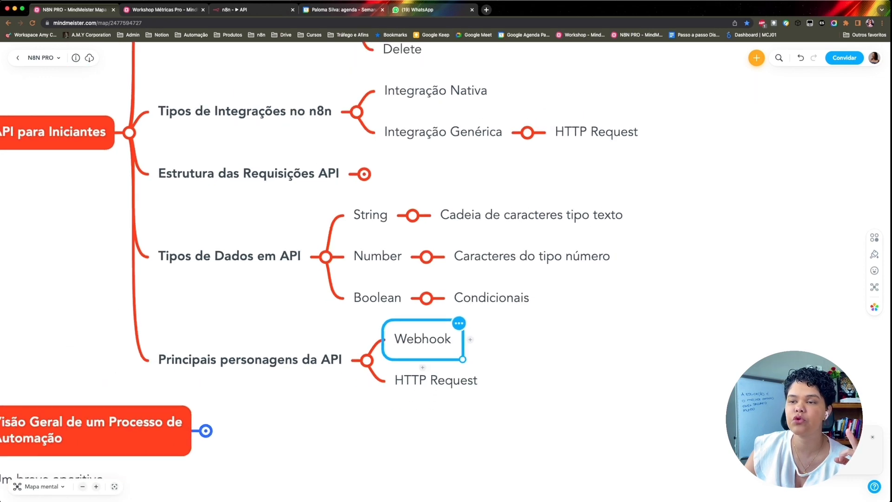
left_click(83, 487)
scroll(446, 274, "left", 1)
scroll(446, 274, "up", 1)
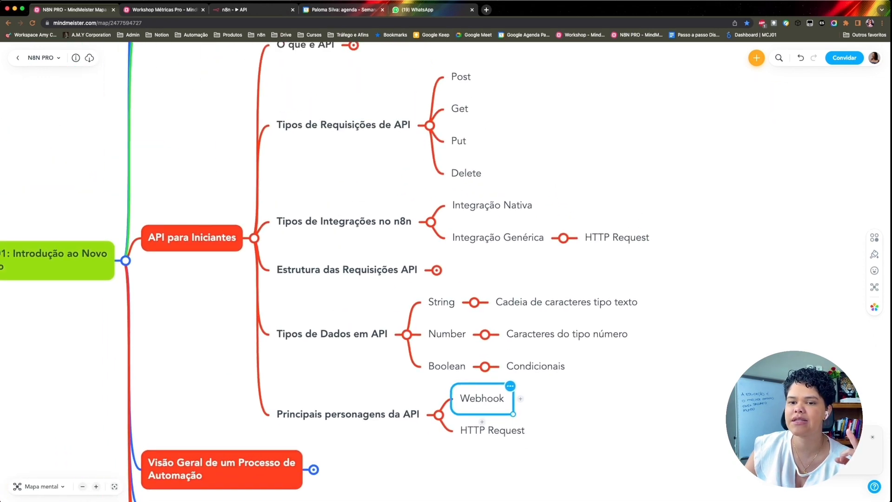
left_click(83, 487)
scroll(446, 274, "up", 1)
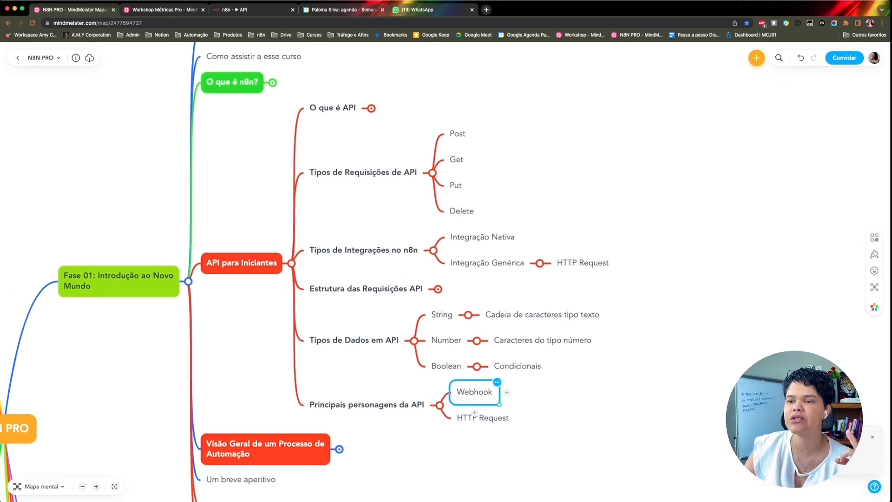
scroll(446, 275, "right", 1)
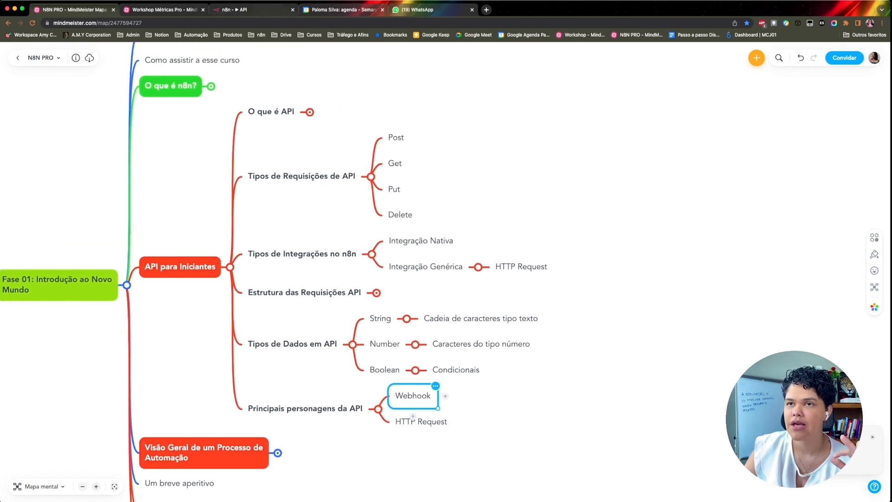
- Switch to n8n and move the Webhook node directly beneath the first Google Calendar node
left_click(251, 10)
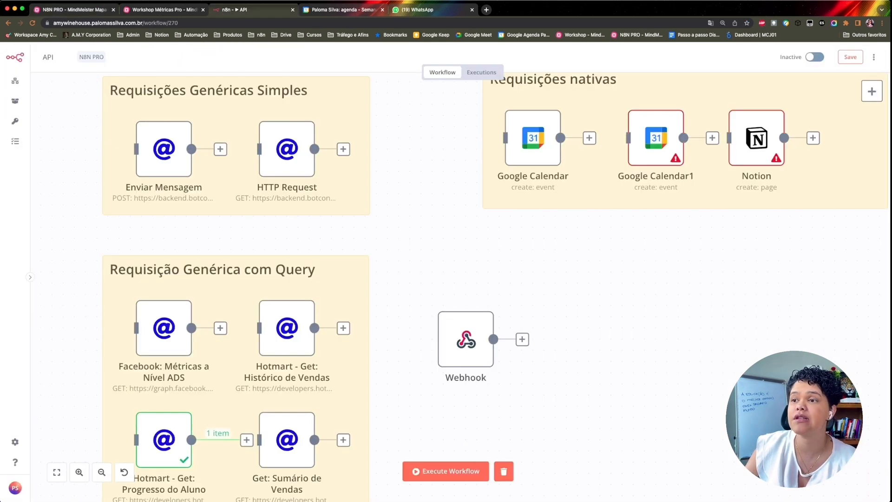
mouse_move(465, 339)
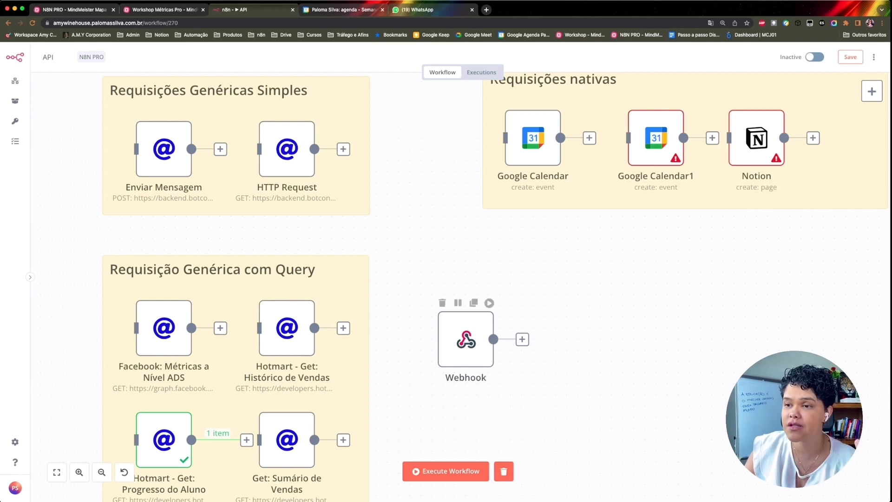
left_click_drag(466, 340, 533, 339)
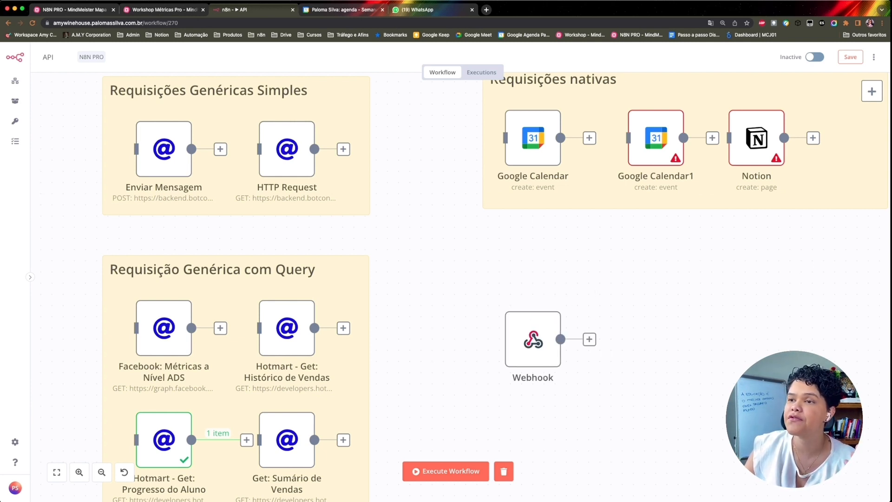
- Execute the first Google Calendar node on its own, check the event in Google Calendar and return to n8n
mouse_move(533, 137)
left_mouse_down()
mouse_move(533, 171)
mouse_move(533, 127)
mouse_move(533, 138)
left_mouse_up()
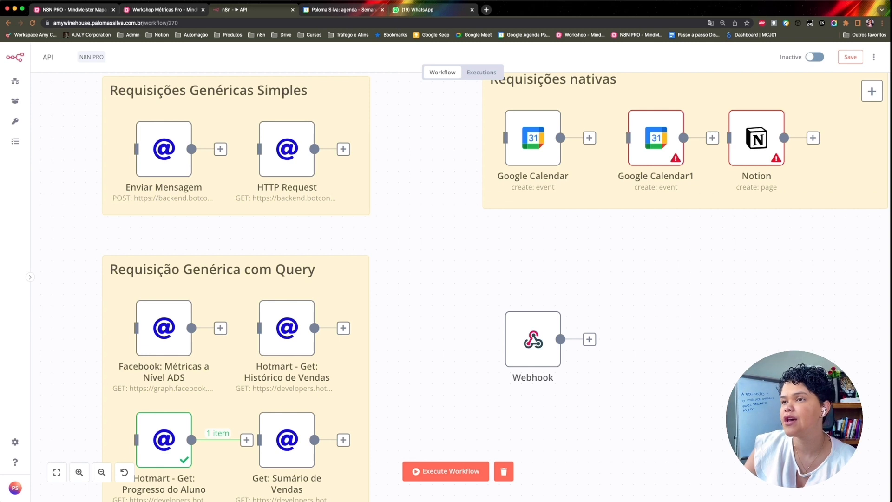
mouse_move(533, 138)
left_mouse_down()
mouse_move(533, 127)
mouse_move(533, 137)
left_mouse_up()
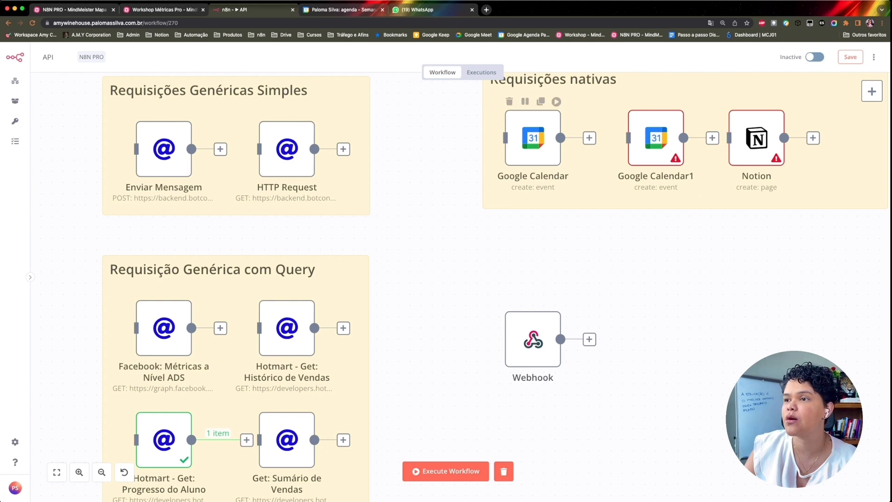
left_click(556, 102)
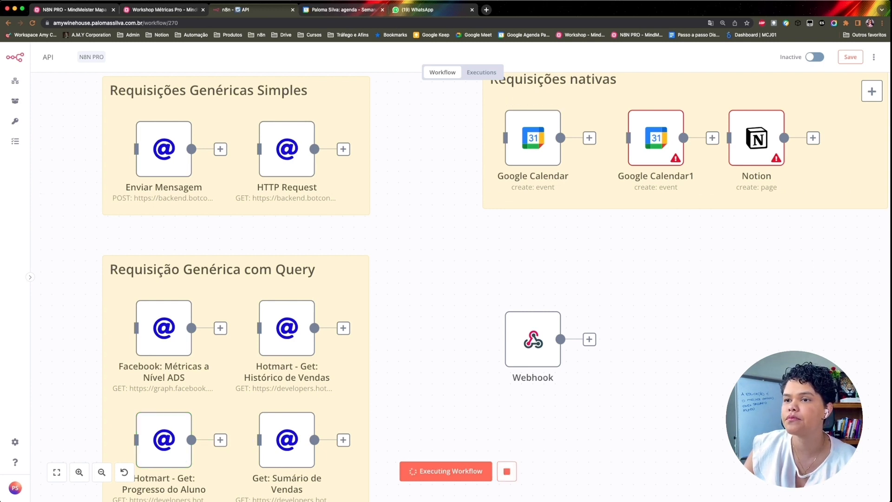
left_click(343, 10)
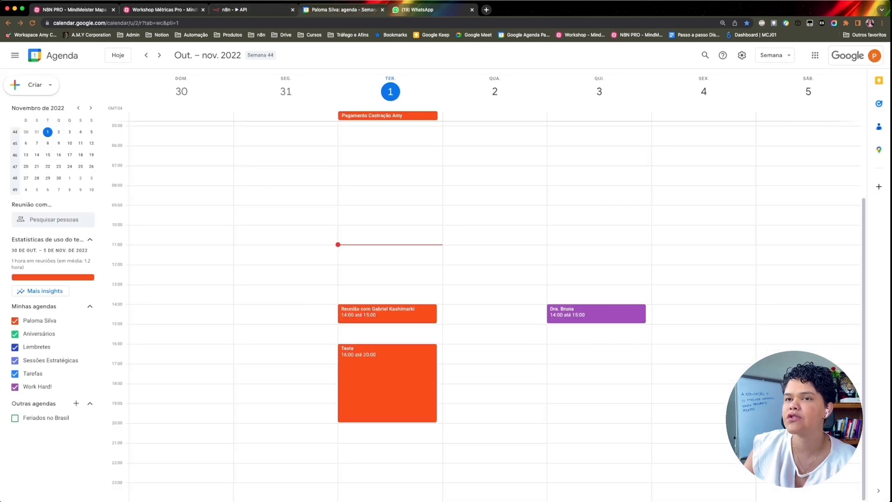
key("ctrl+shift+Tab")
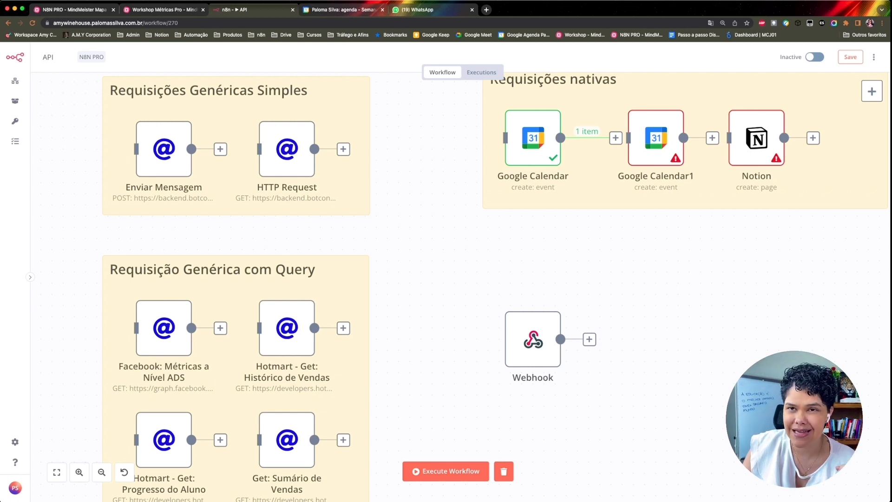
- Switch to the MindMeister map, review the "API para Iniciantes" branch and deselect the Webhook topic
left_click(89, 10)
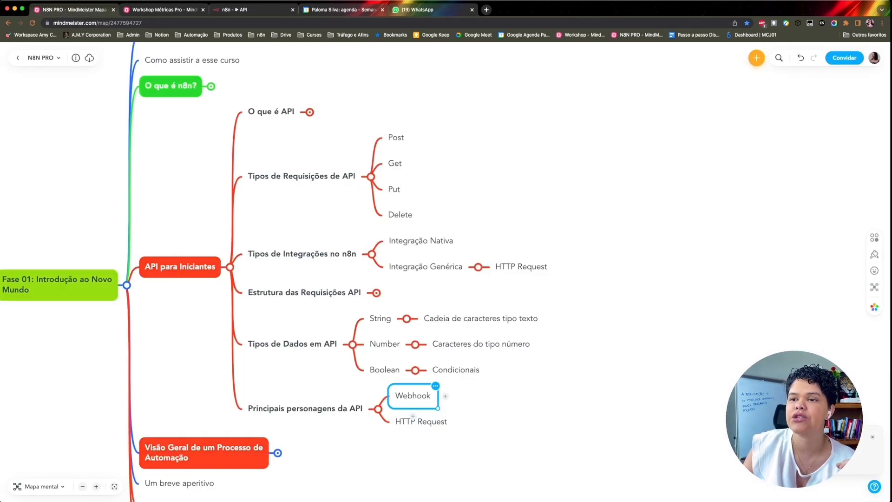
scroll(344, 279, "up", 1)
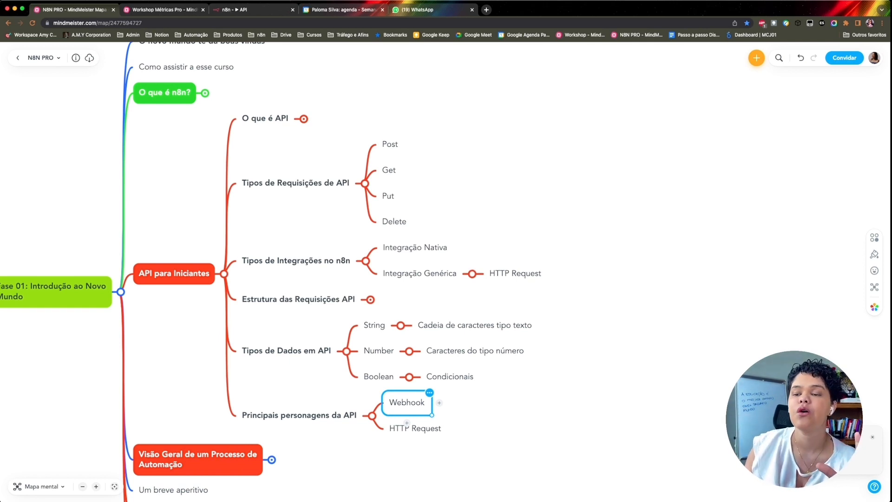
key("Escape")
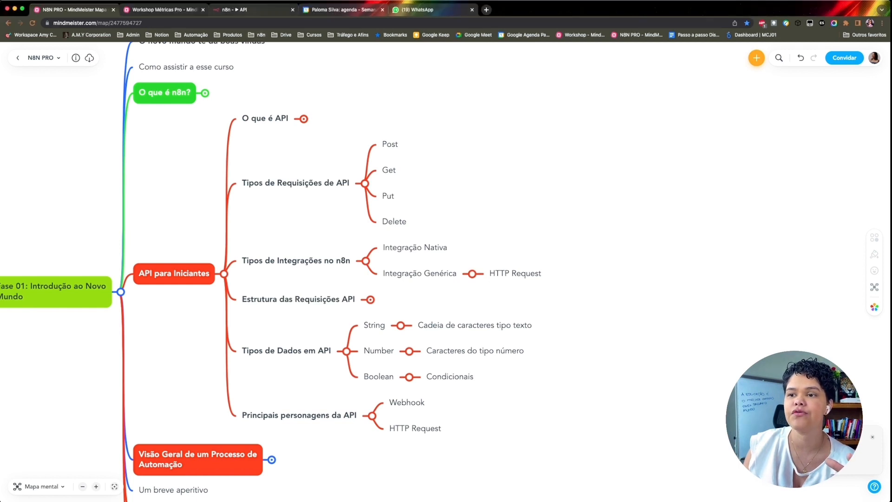
left_click(253, 10)
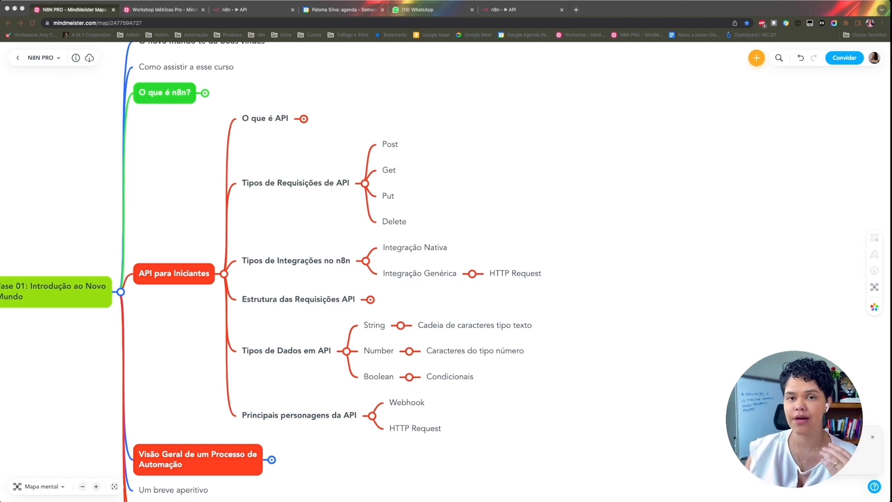
key("super+Tab")
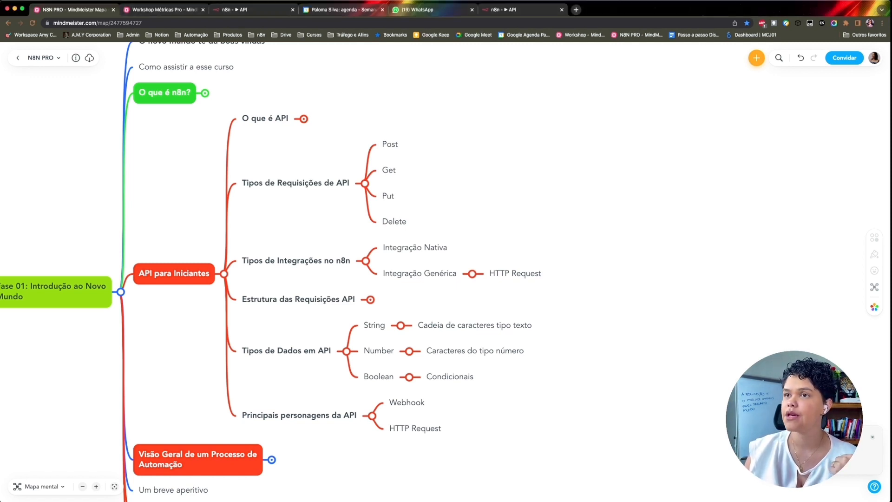
- Switch to WhatsApp and send the message "#relatório" in the AmyBot chat
left_click(413, 9)
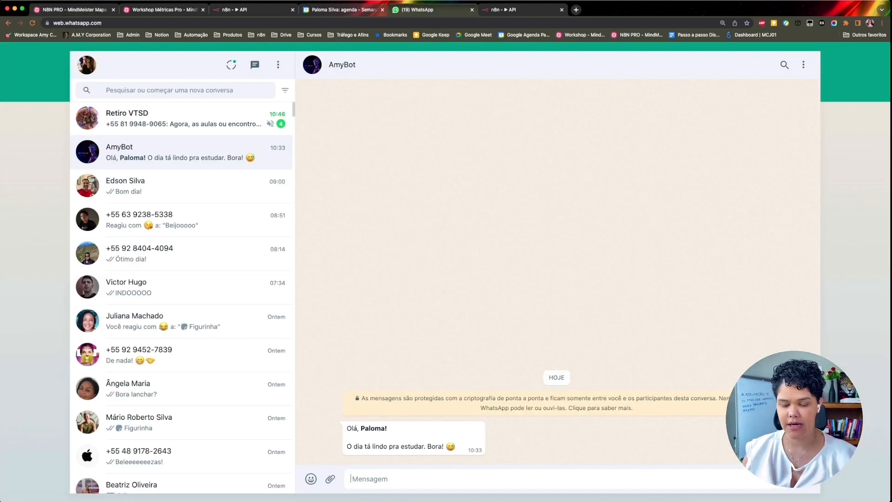
type("#relatório")
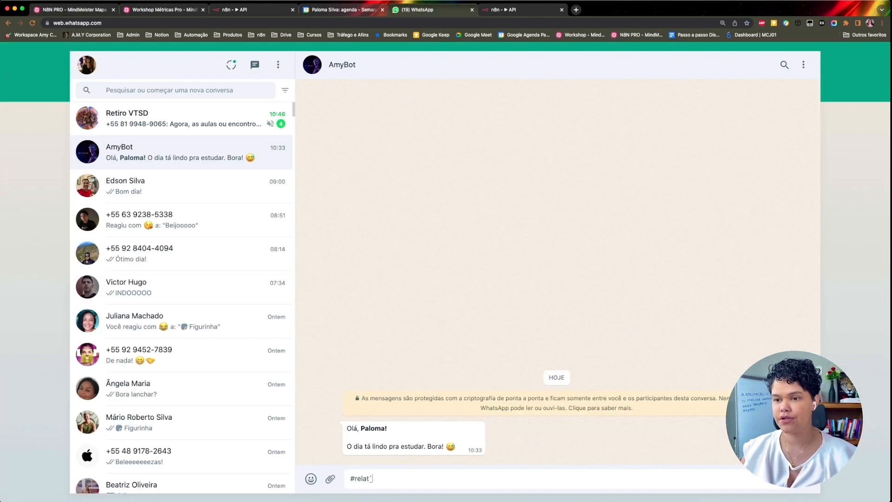
key("Return")
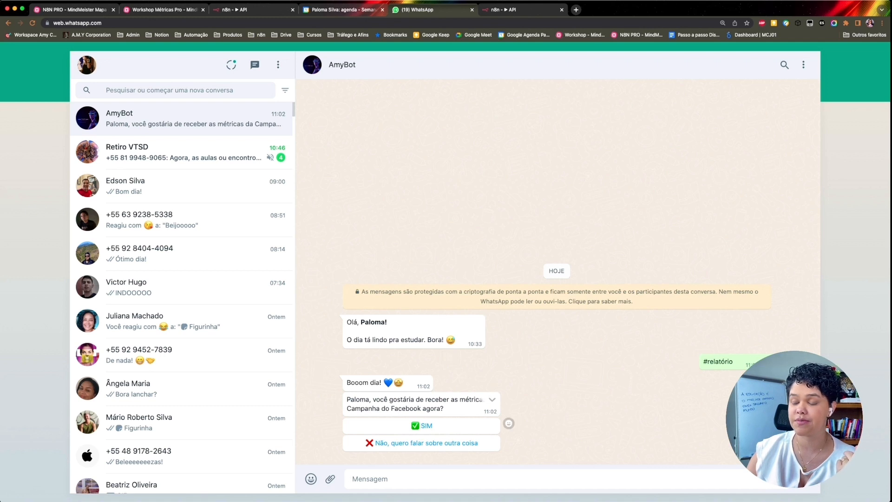
- Answer AmyBot with "SIM" and "Quero as métricas de hoje", and highlight the full text of its campaign data reply
left_click(422, 426)
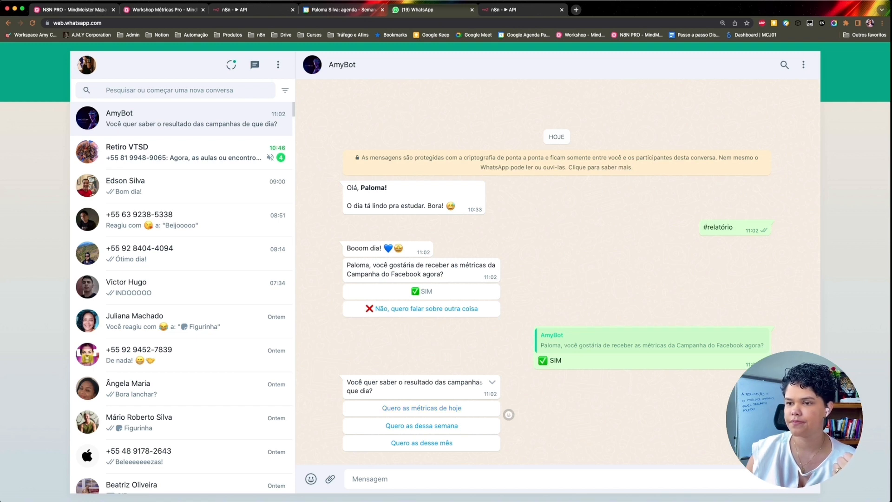
left_click(424, 408)
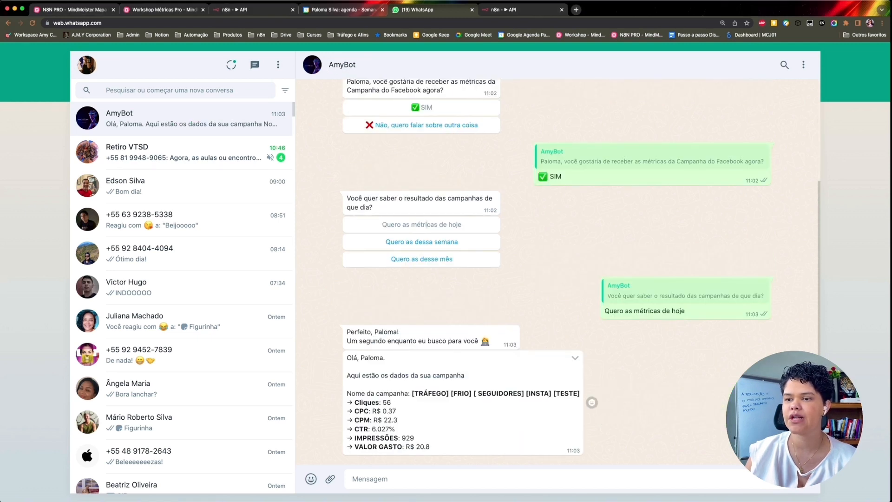
left_click_drag(432, 447, 346, 357)
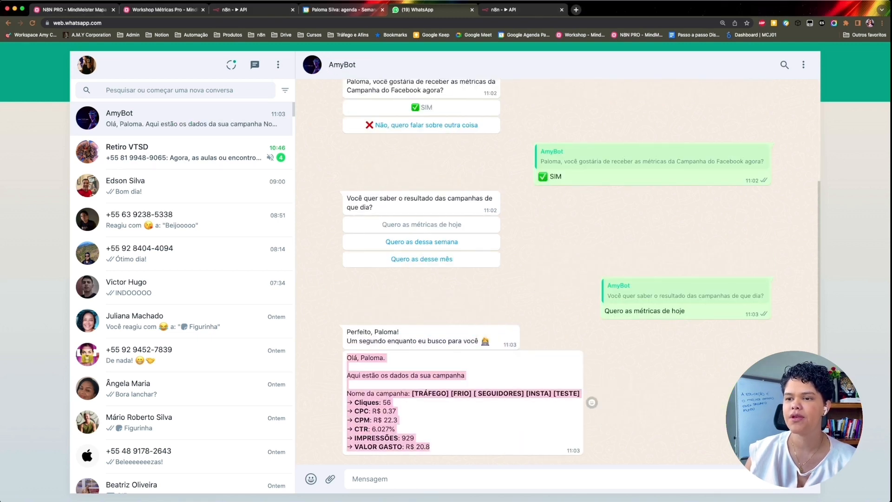
- Clear the WhatsApp text highlight, switch to n8n and open the 11:03:10 execution of "Métricas do Facebook → WhatsApp" from the executions list
left_click(497, 420)
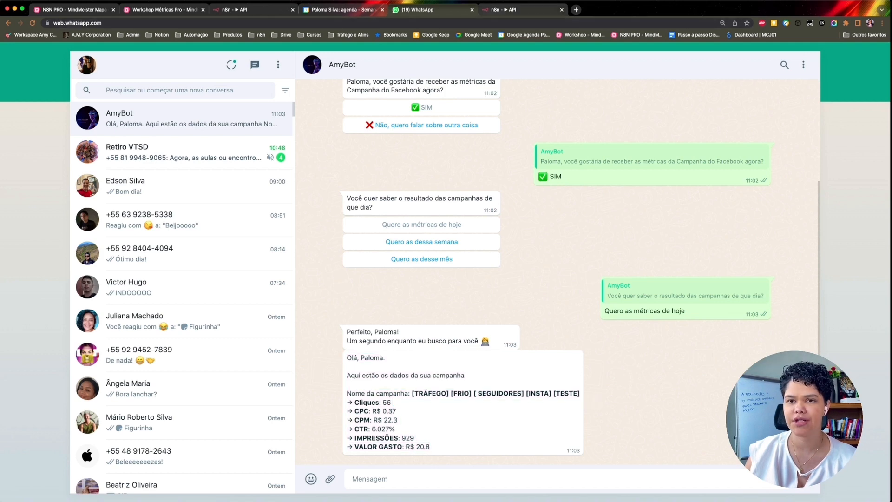
left_click(504, 9)
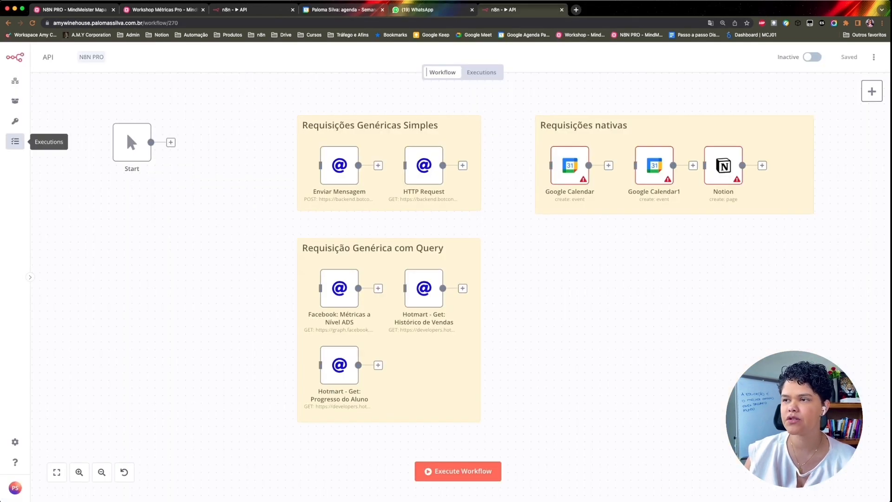
left_click(15, 141)
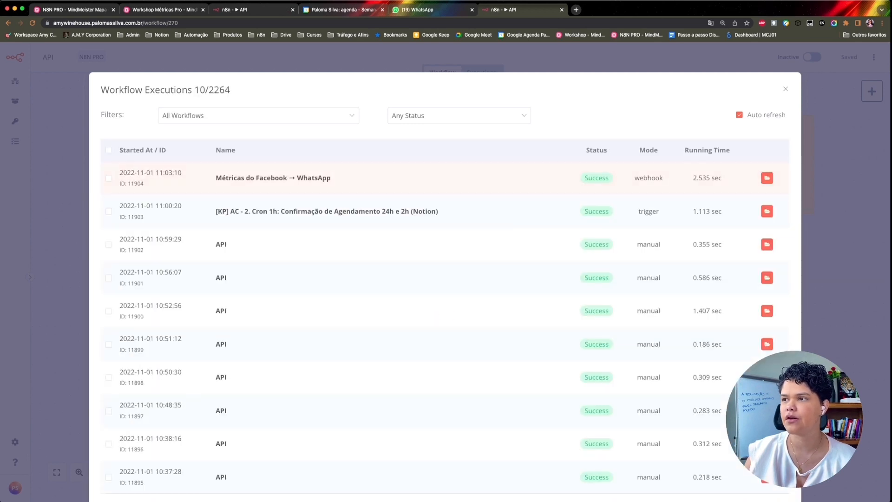
left_click(767, 177)
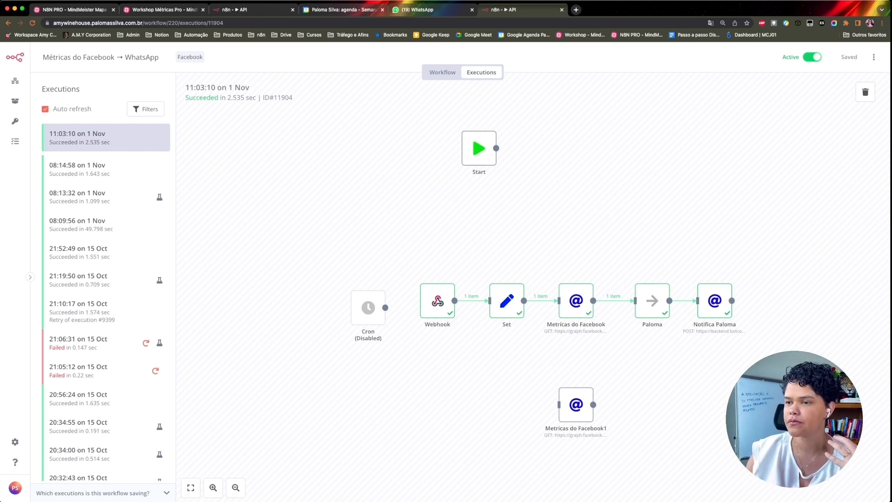
- Open the final POST node of the execution, shift its parameters aside to expose the output, and review the full URL expression
double_click(715, 300)
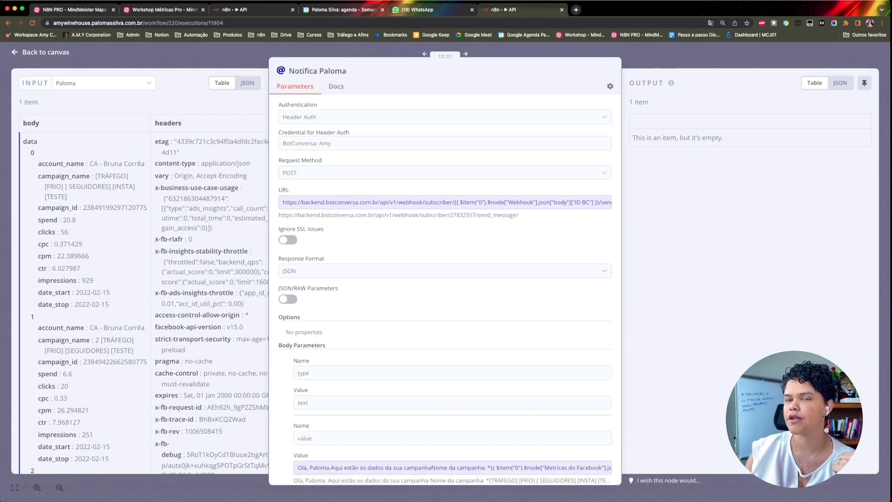
left_click_drag(446, 55, 234, 56)
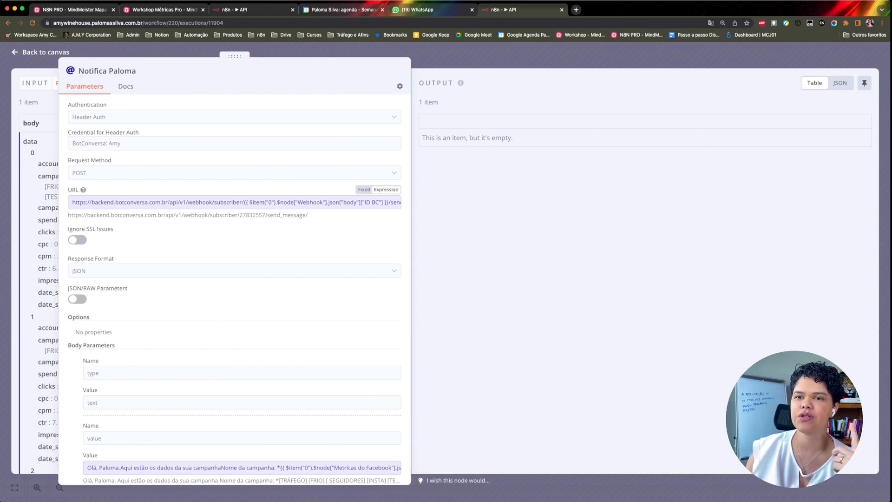
scroll(234, 202, "right", 1)
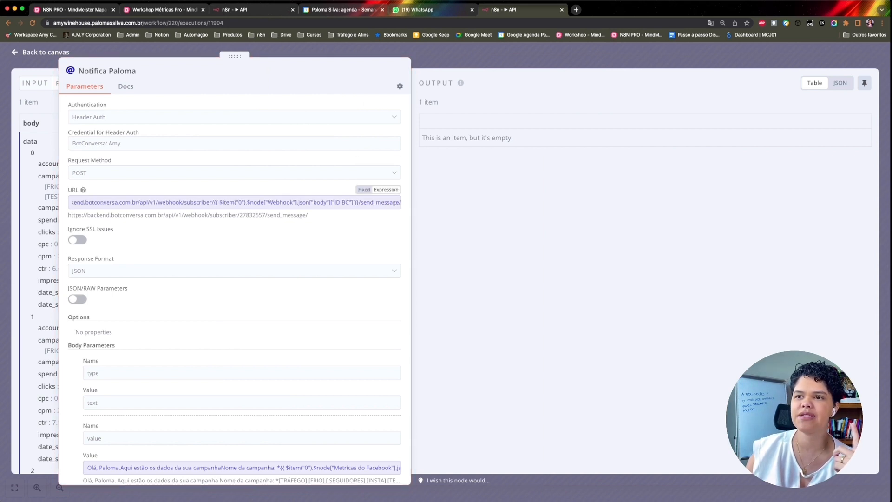
scroll(235, 203, "left", 1)
scroll(235, 202, "right", 1)
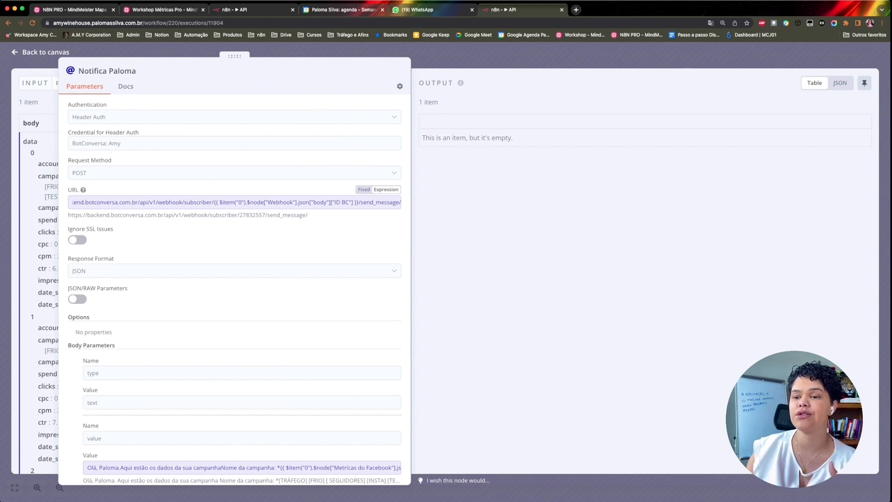
- Inspect the message value expression in the body parameters, highlight its "Metricas do Facebook" references for campaign name, Cliques and CPC, and return to the canvas
scroll(235, 419, "down", 3)
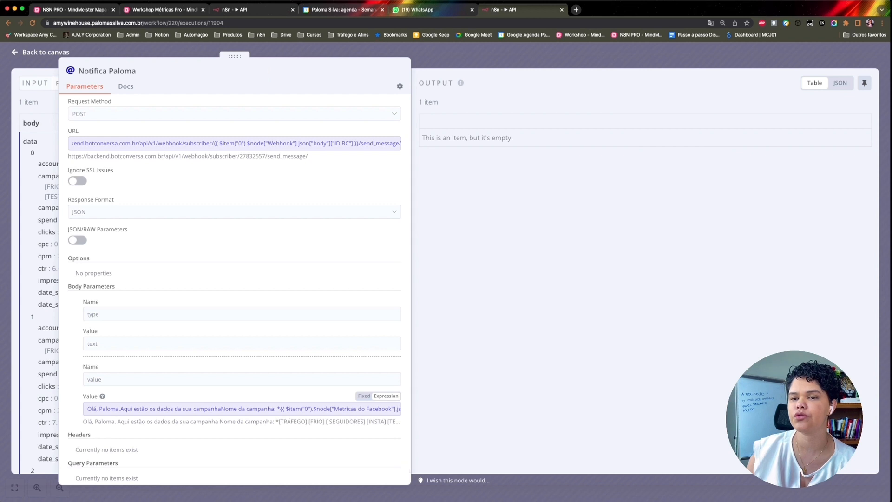
left_click(247, 408)
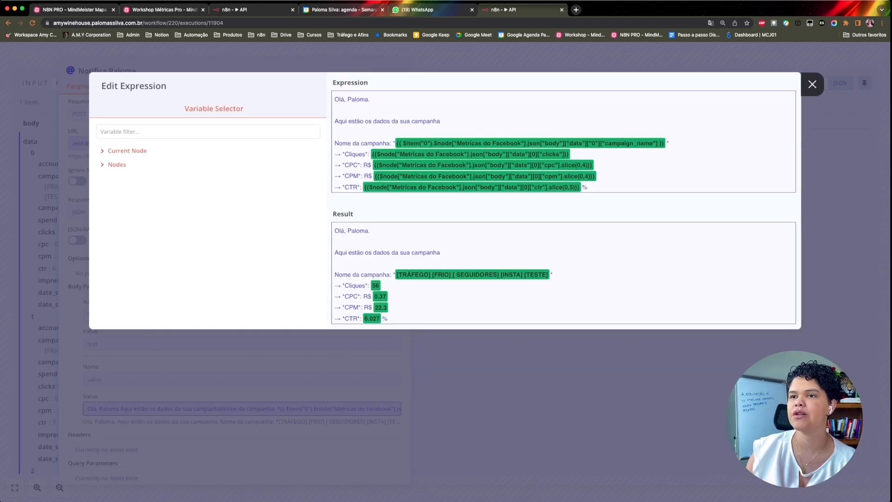
scroll(564, 142, "down", 2)
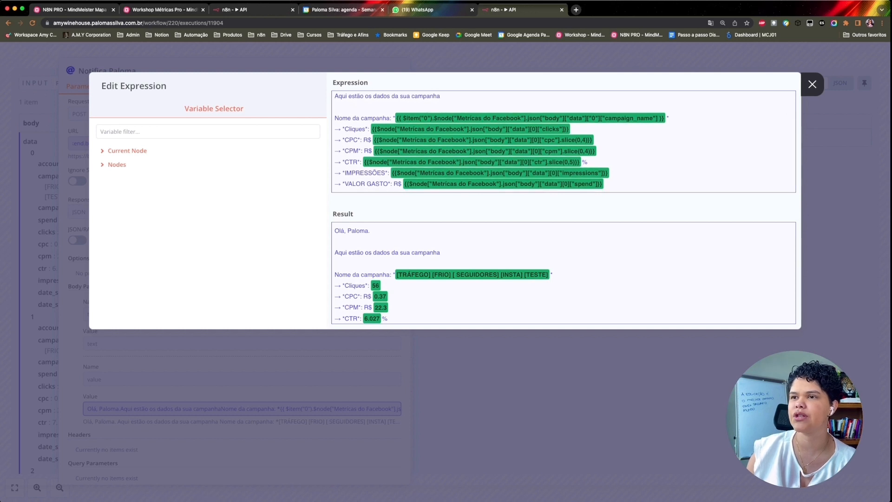
left_click_drag(457, 118, 521, 118)
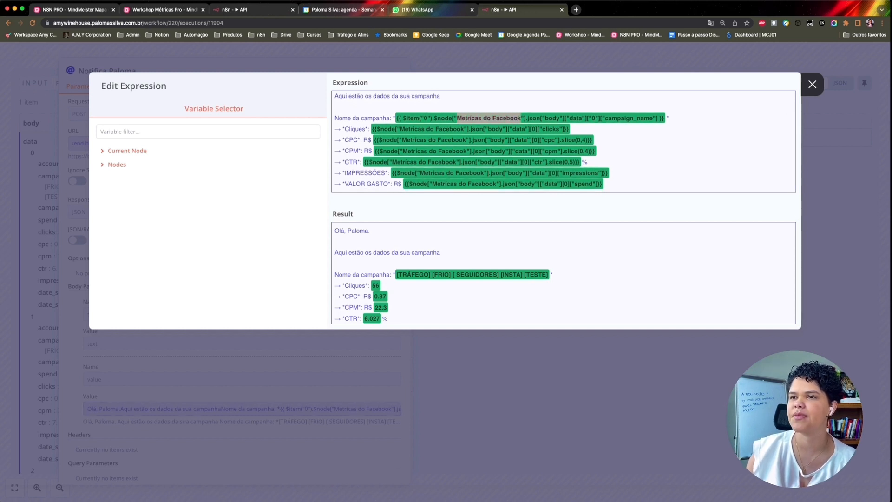
left_click_drag(400, 129, 471, 129)
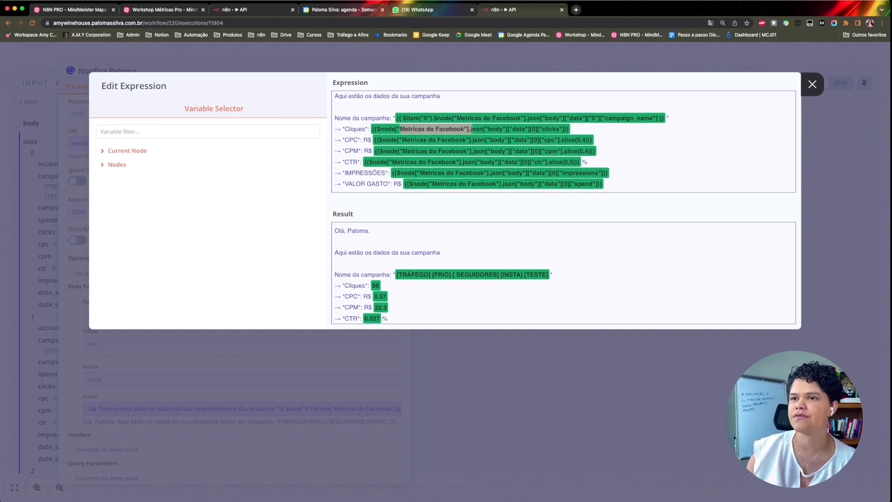
left_click_drag(401, 140, 473, 140)
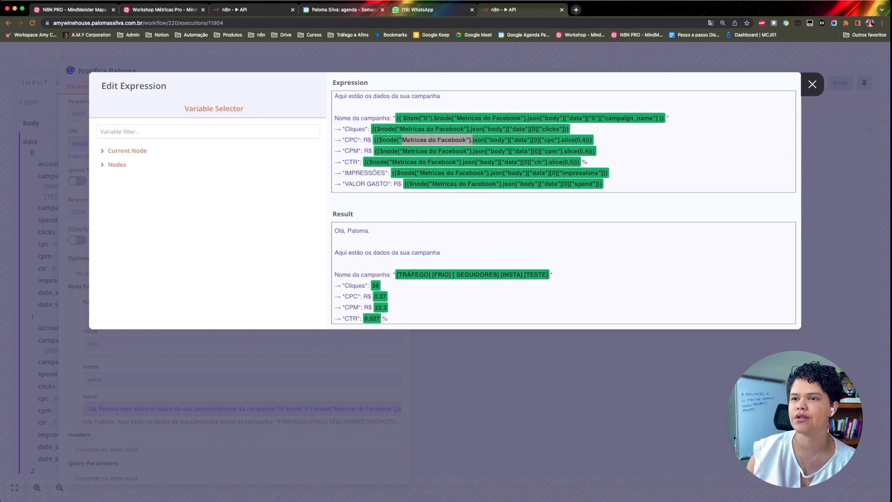
scroll(565, 142, "up", 2)
left_click(813, 84)
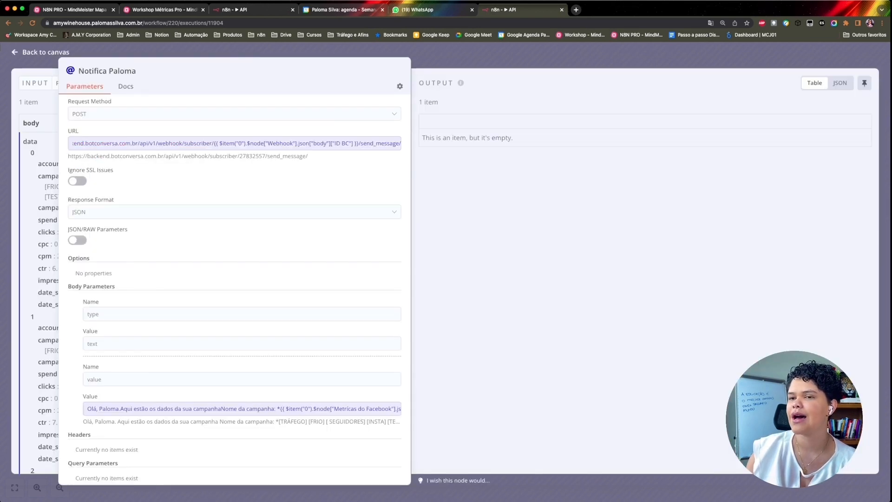
key("Escape")
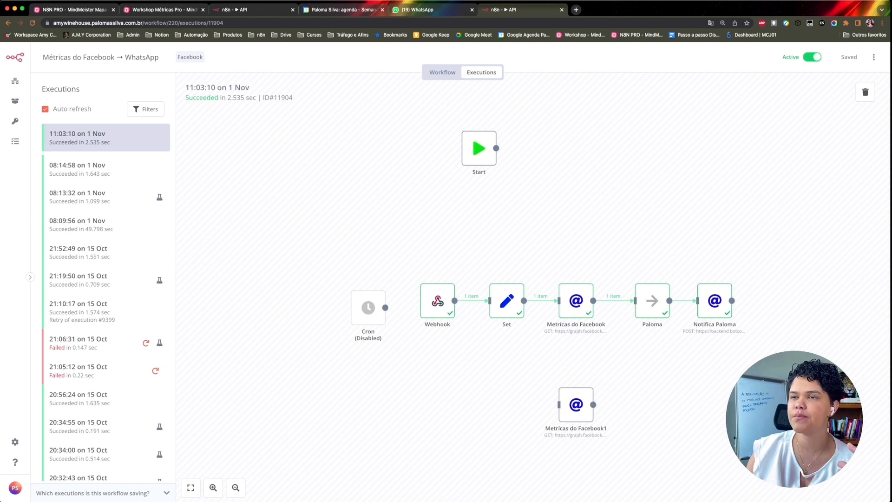